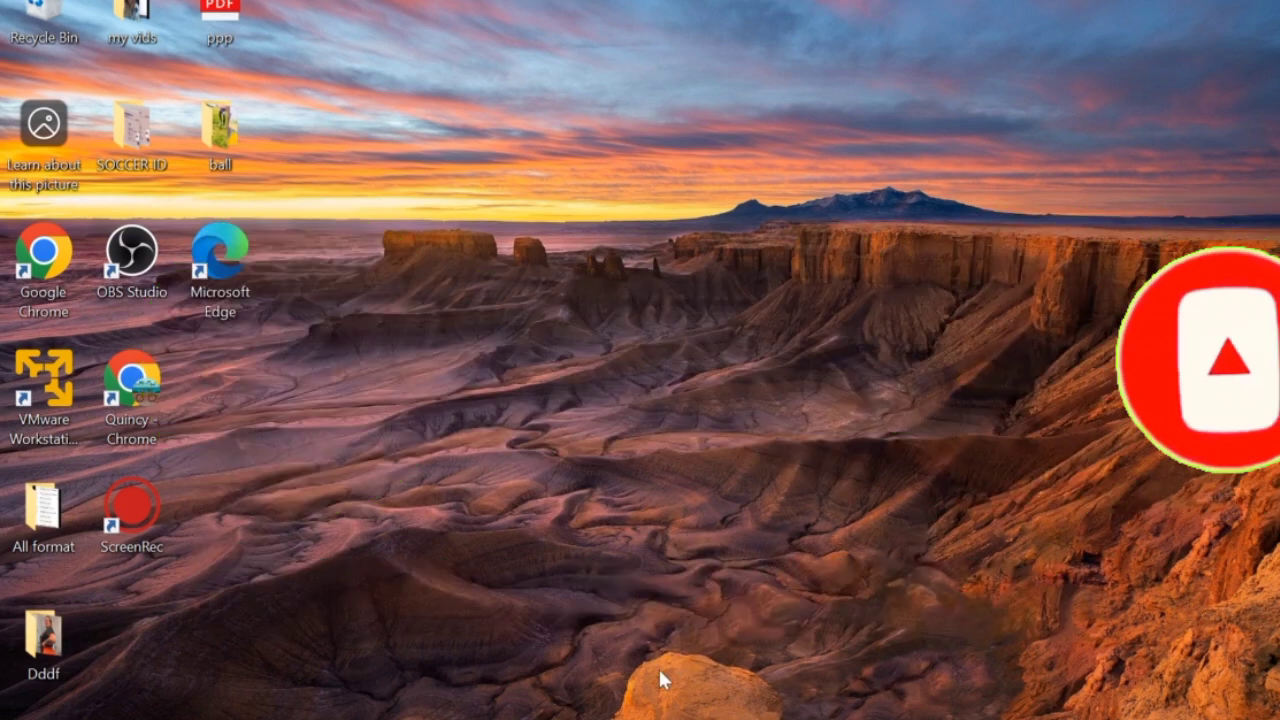
- Open the Downloads folder and maximize its window
left_click(610, 660)
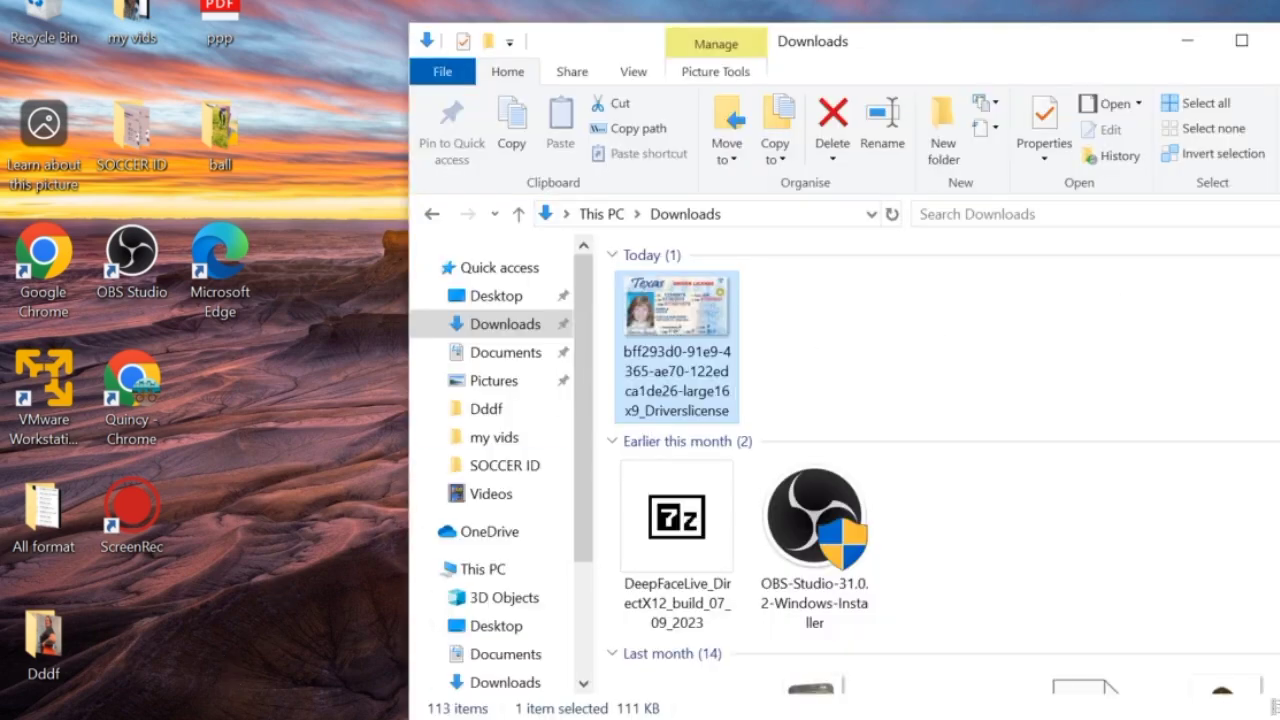
mouse_move(656, 332)
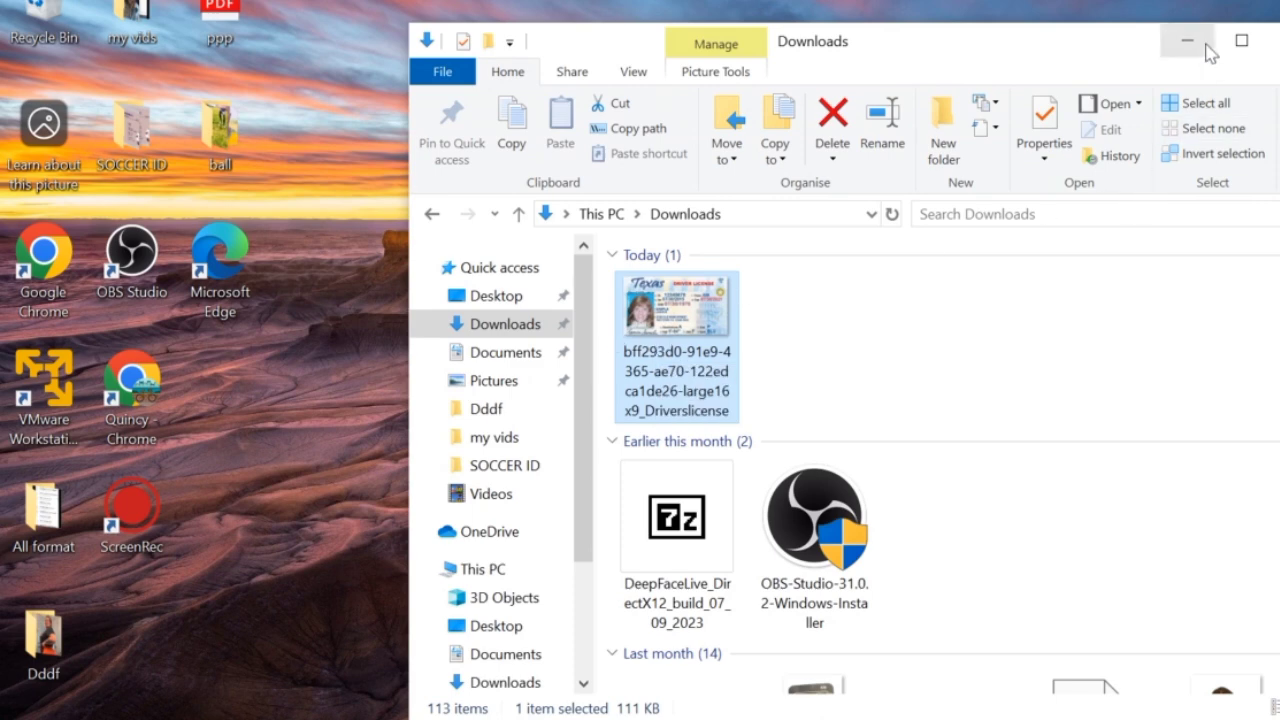
left_click(1240, 47)
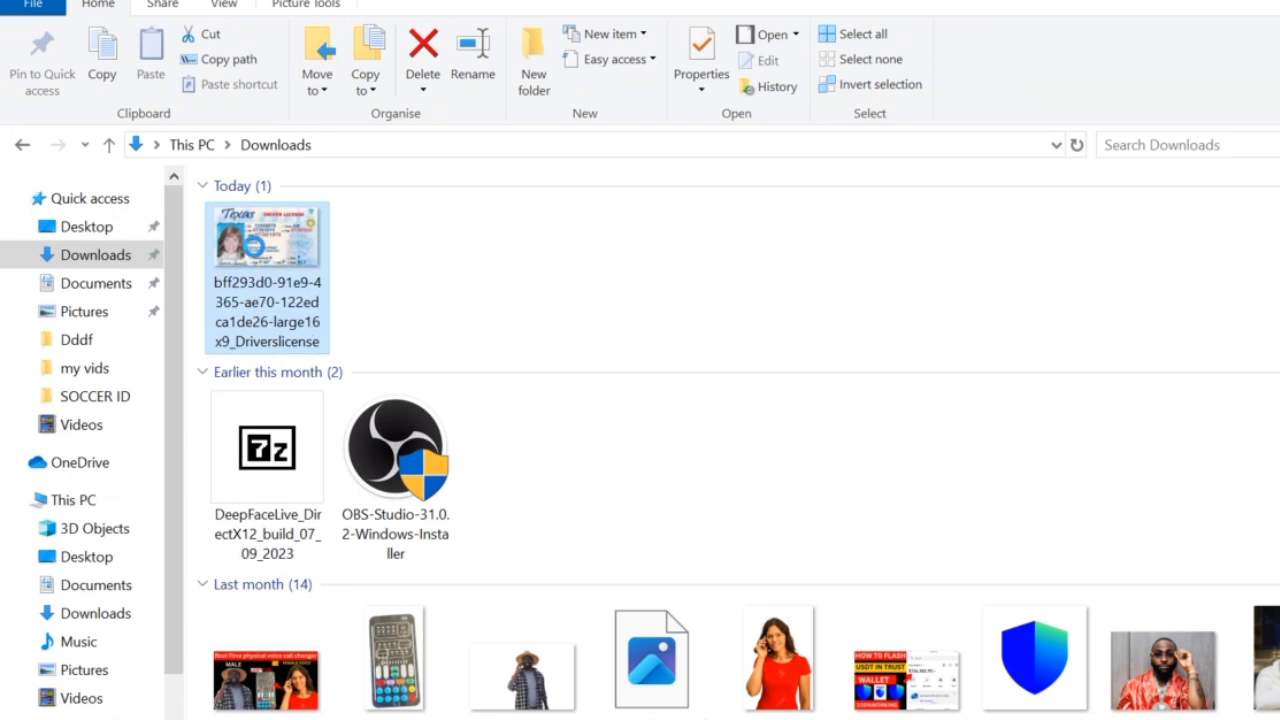
- Open the Texas licence image in Paint using Open with
right_click(257, 256)
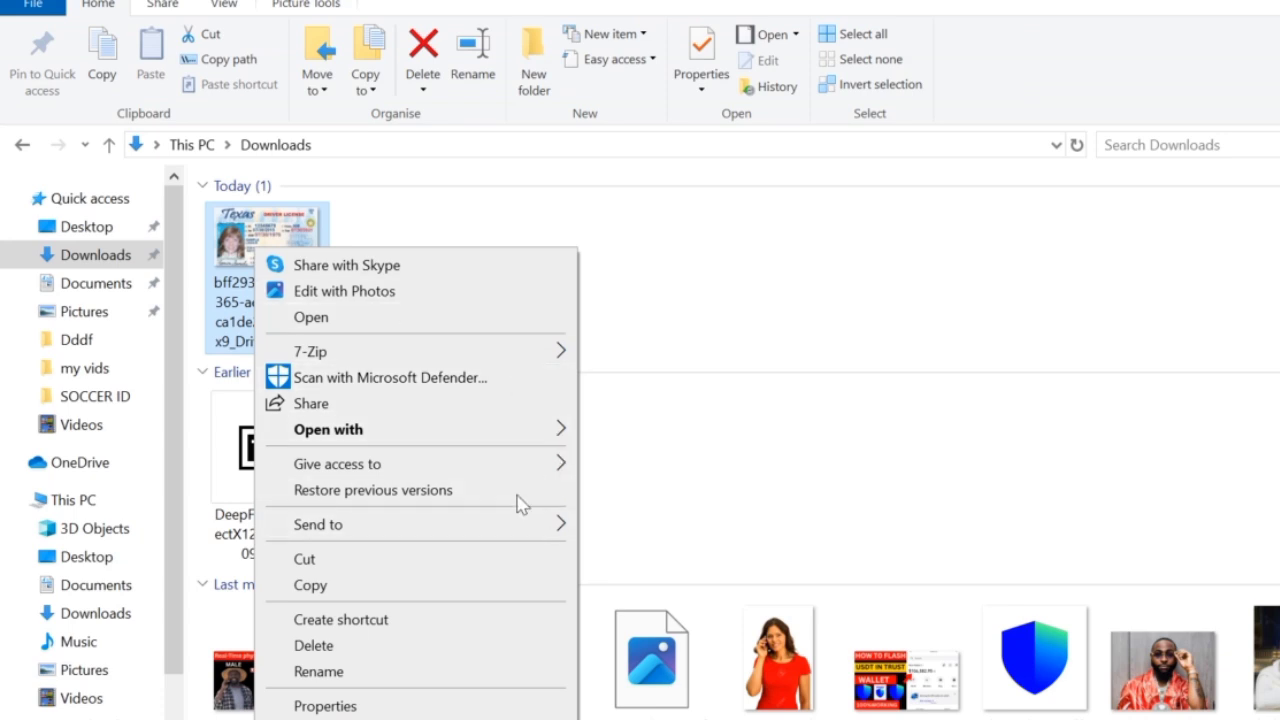
mouse_move(528, 430)
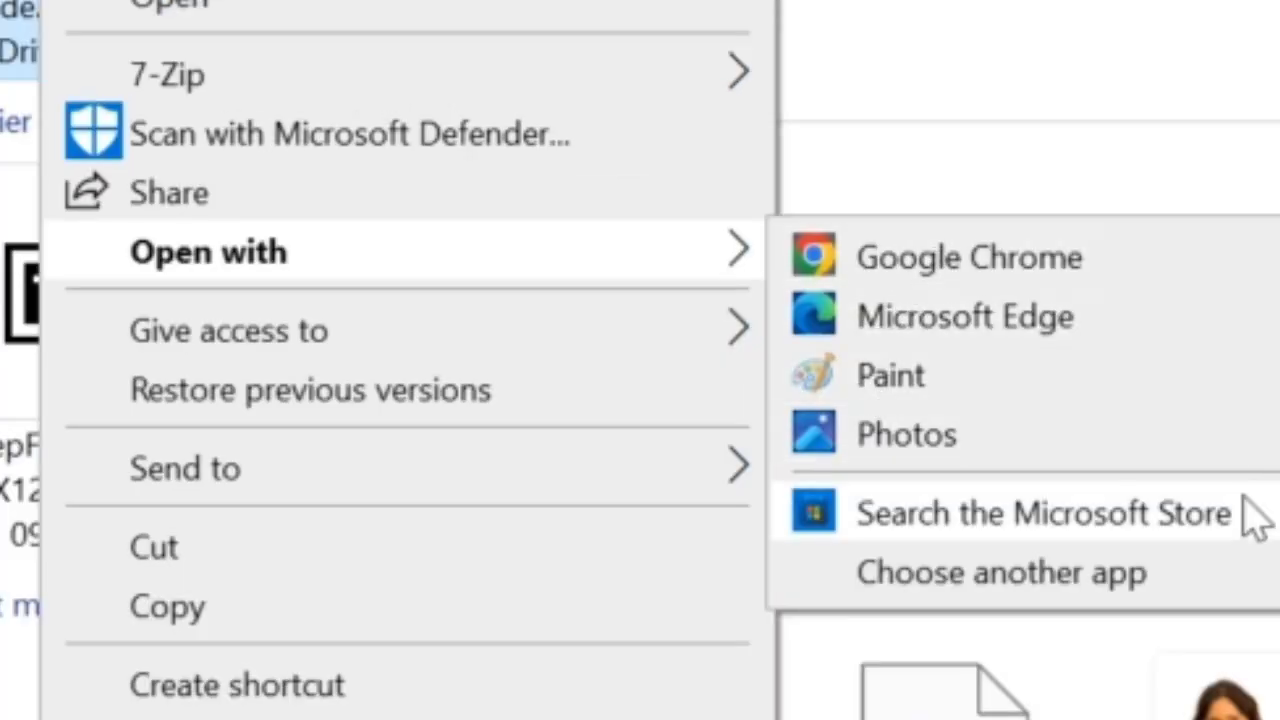
left_click(911, 381)
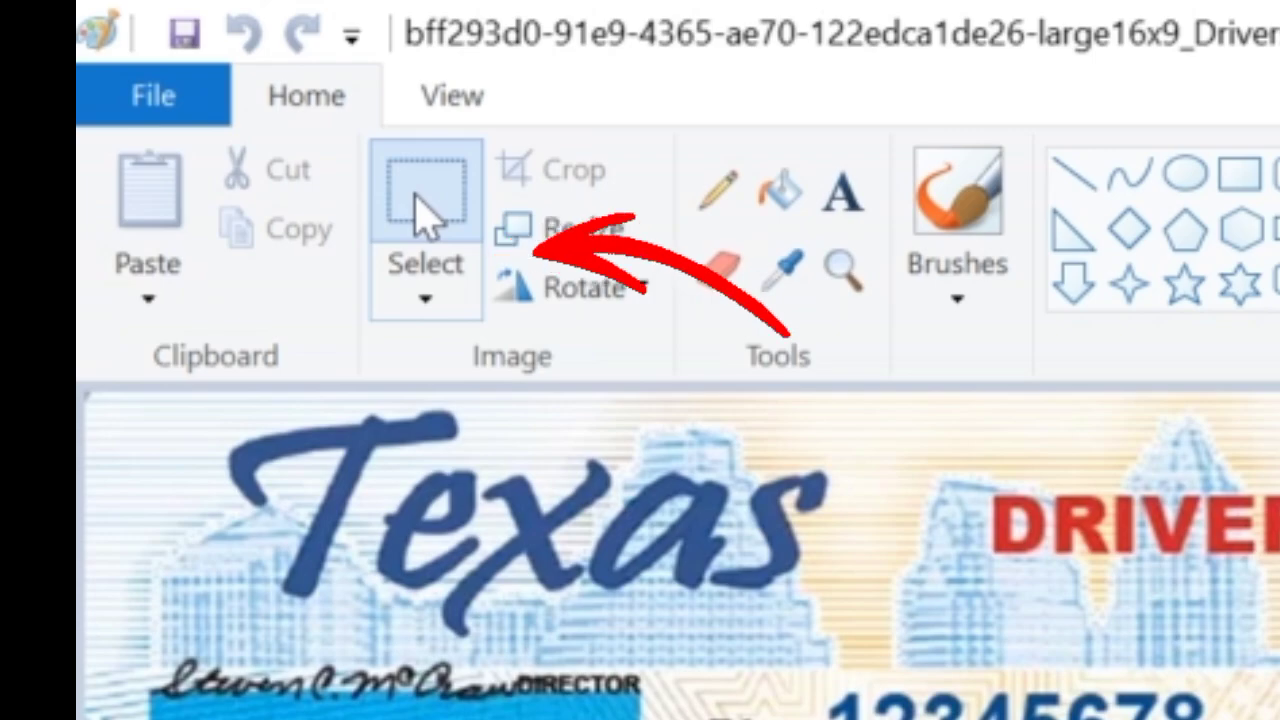
- Draw a rectangular selection over the blank background beside the name lines
left_click(425, 212)
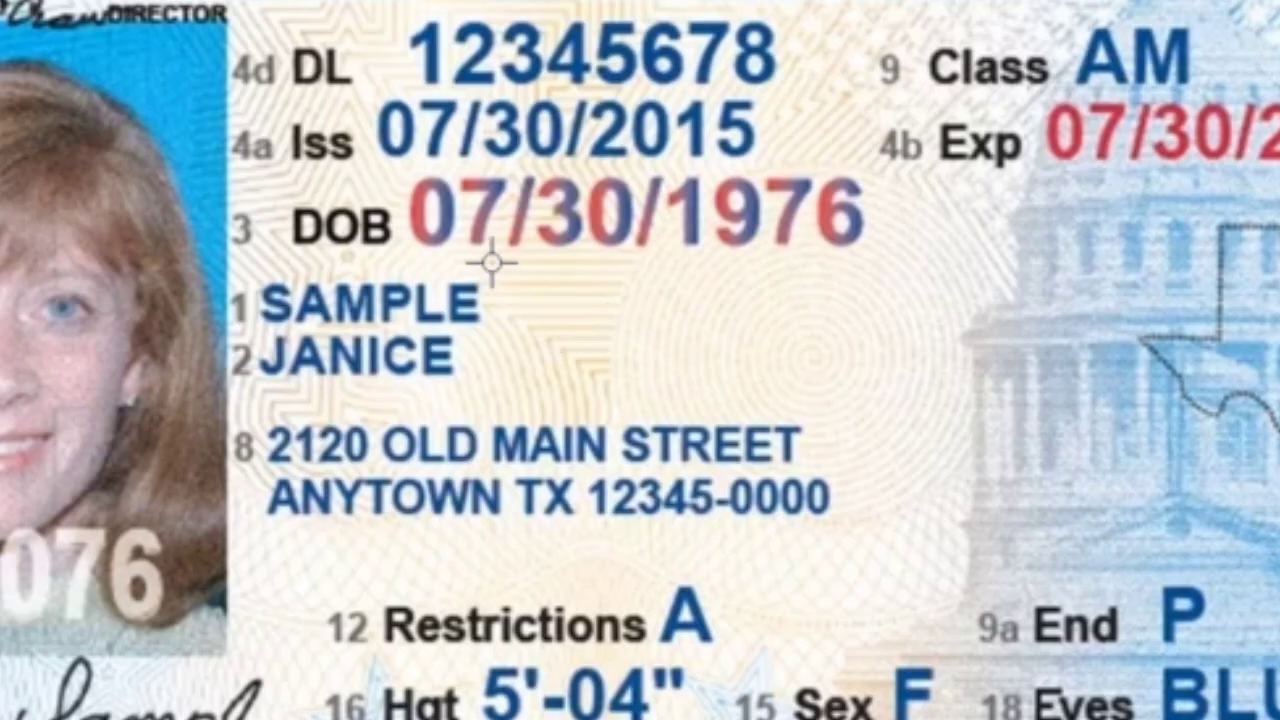
mouse_move(491, 262)
left_mouse_down()
mouse_move(651, 309)
mouse_move(853, 321)
left_mouse_up()
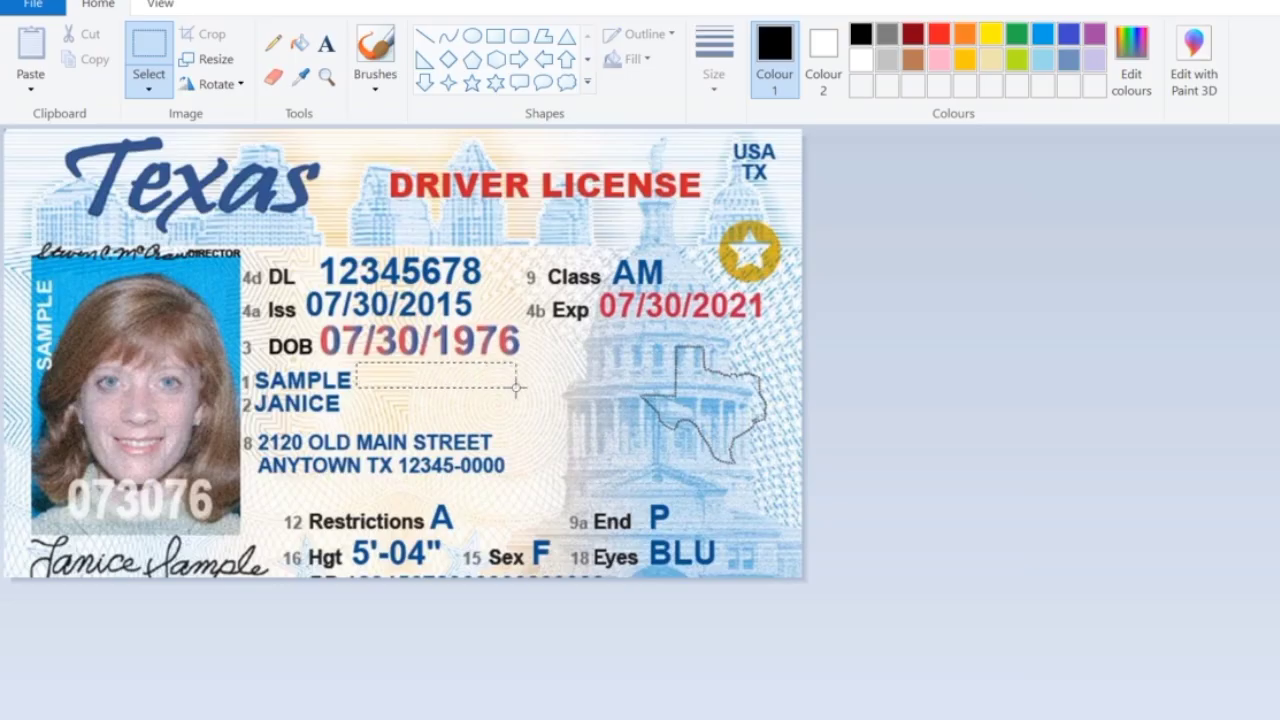
left_click_drag(516, 388, 516, 388)
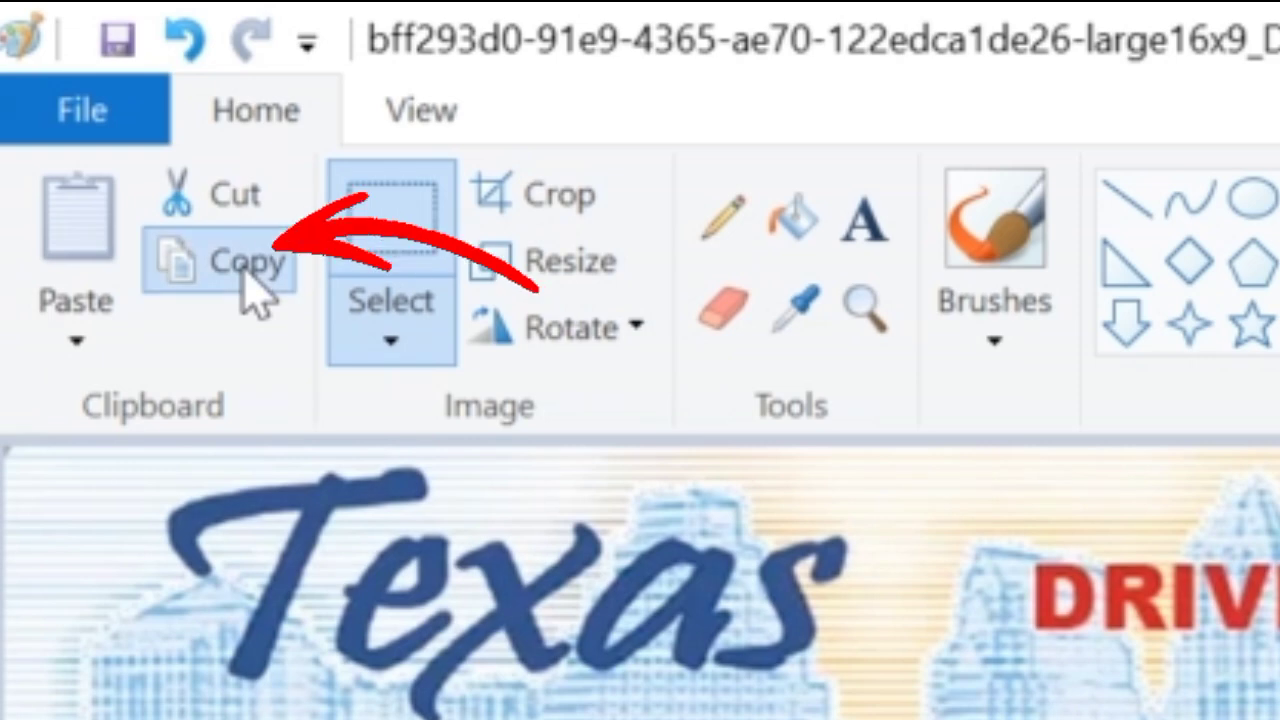
- Copy the blank patch and paste two copies over the DL number 12345678
left_click(253, 288)
left_click(72, 255)
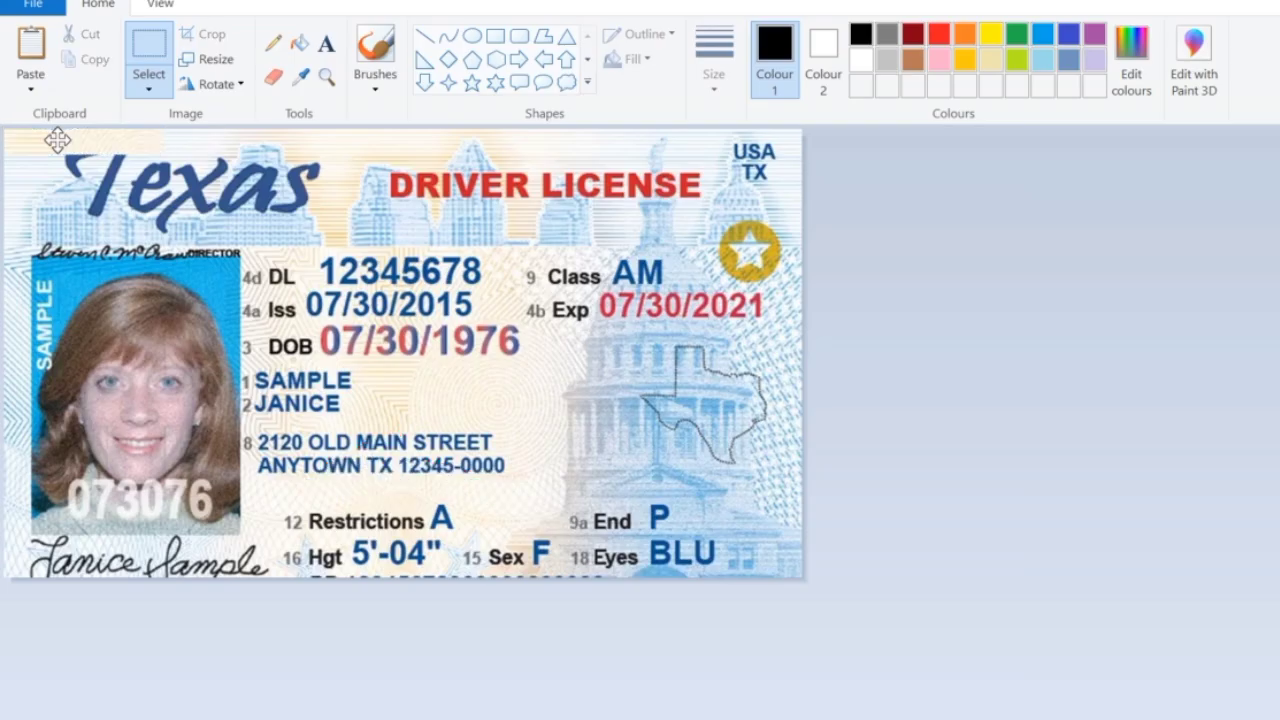
left_click_drag(57, 140, 373, 263)
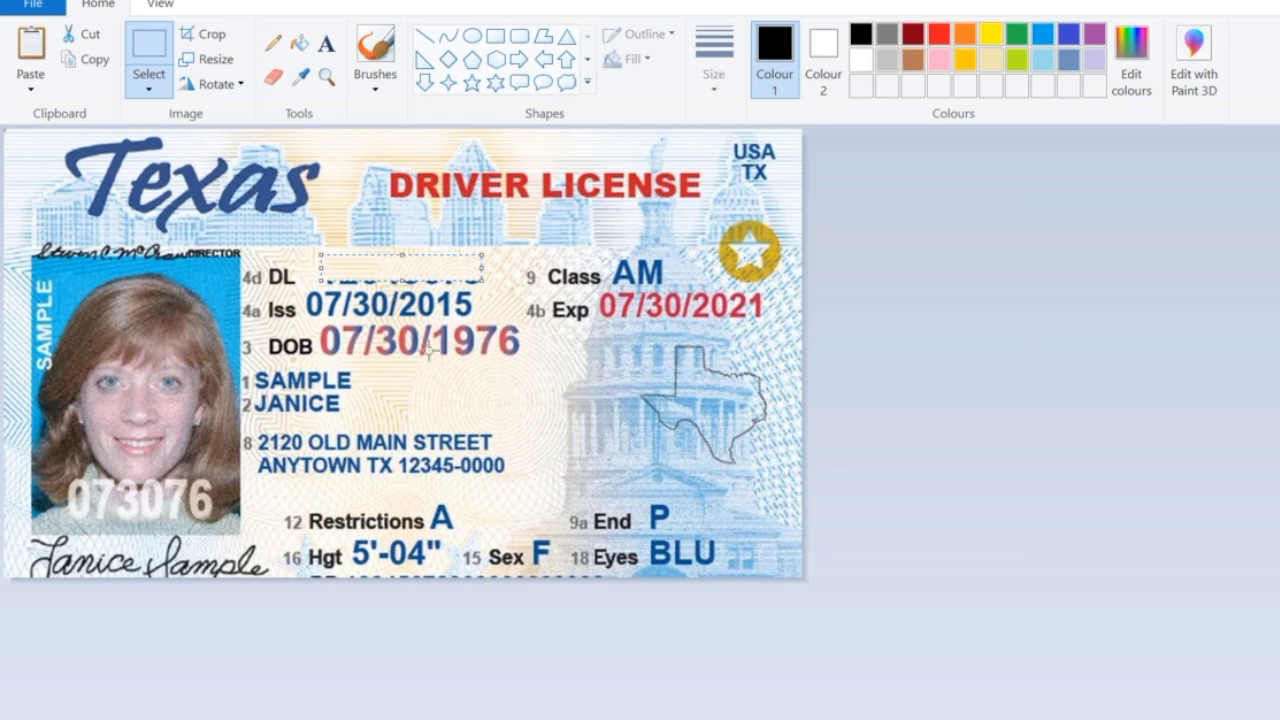
left_click(45, 60)
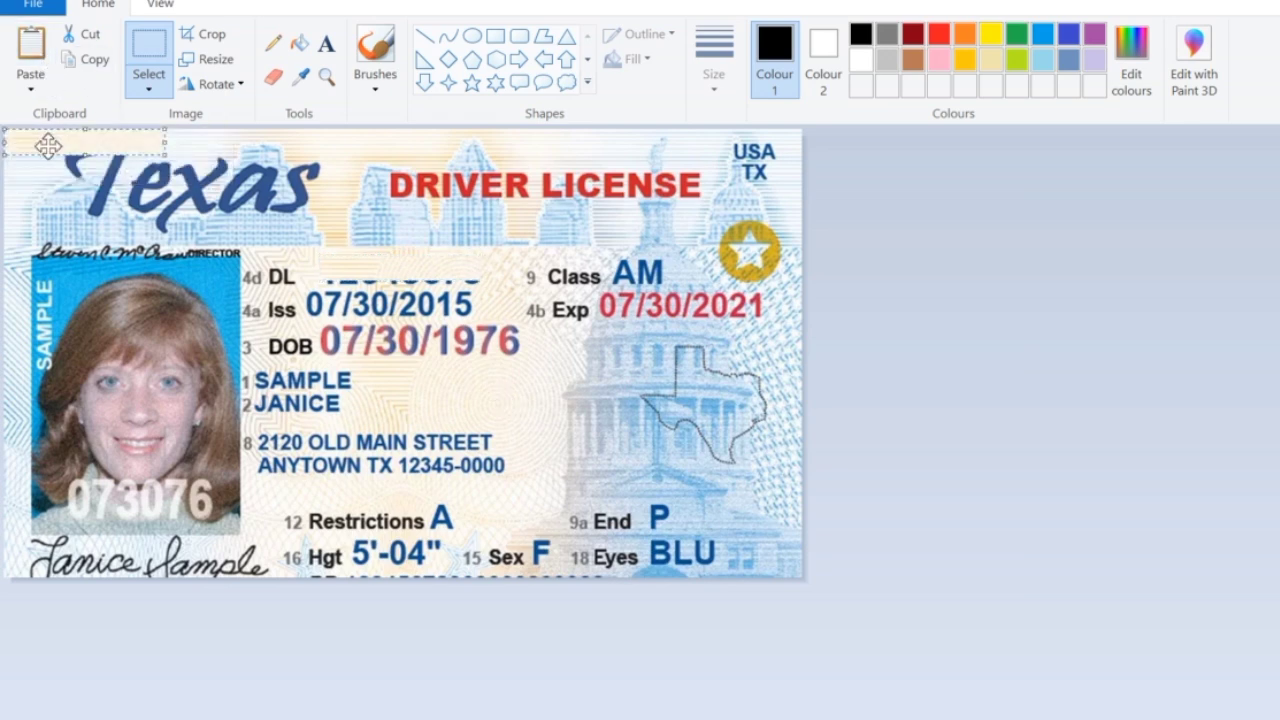
left_click_drag(40, 143, 372, 278)
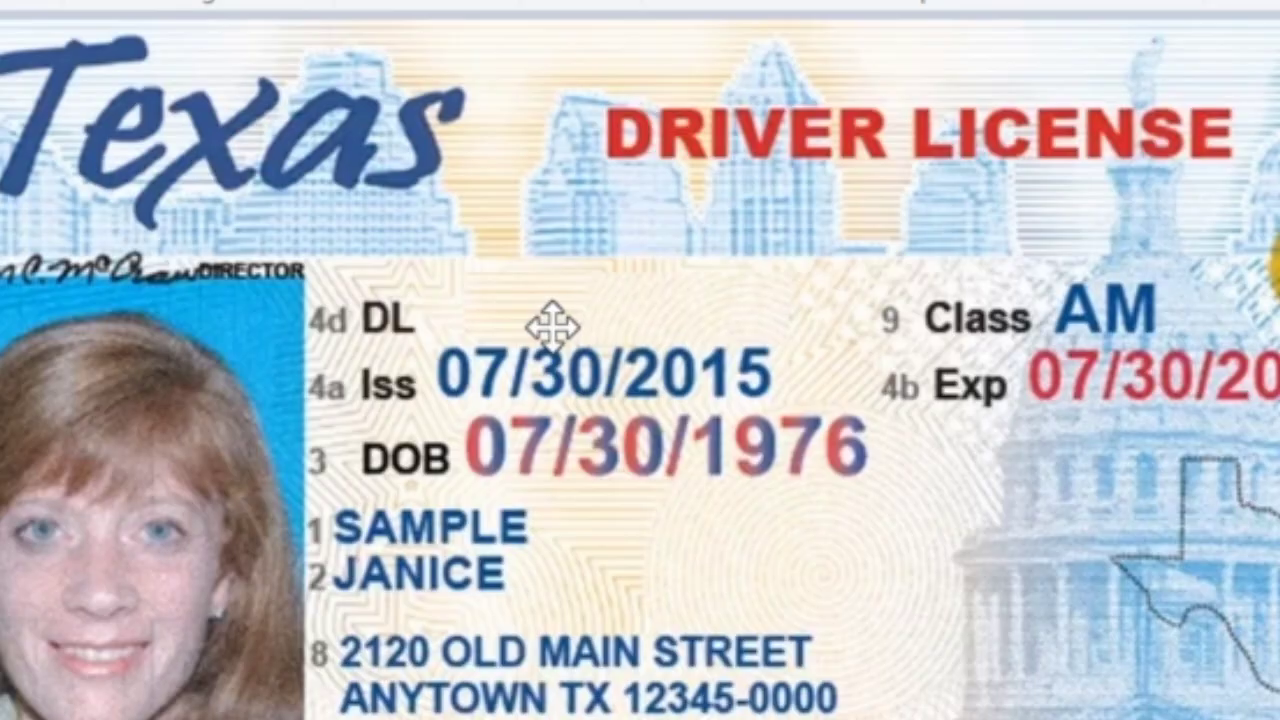
left_click_drag(553, 325, 551, 323)
left_click(801, 620)
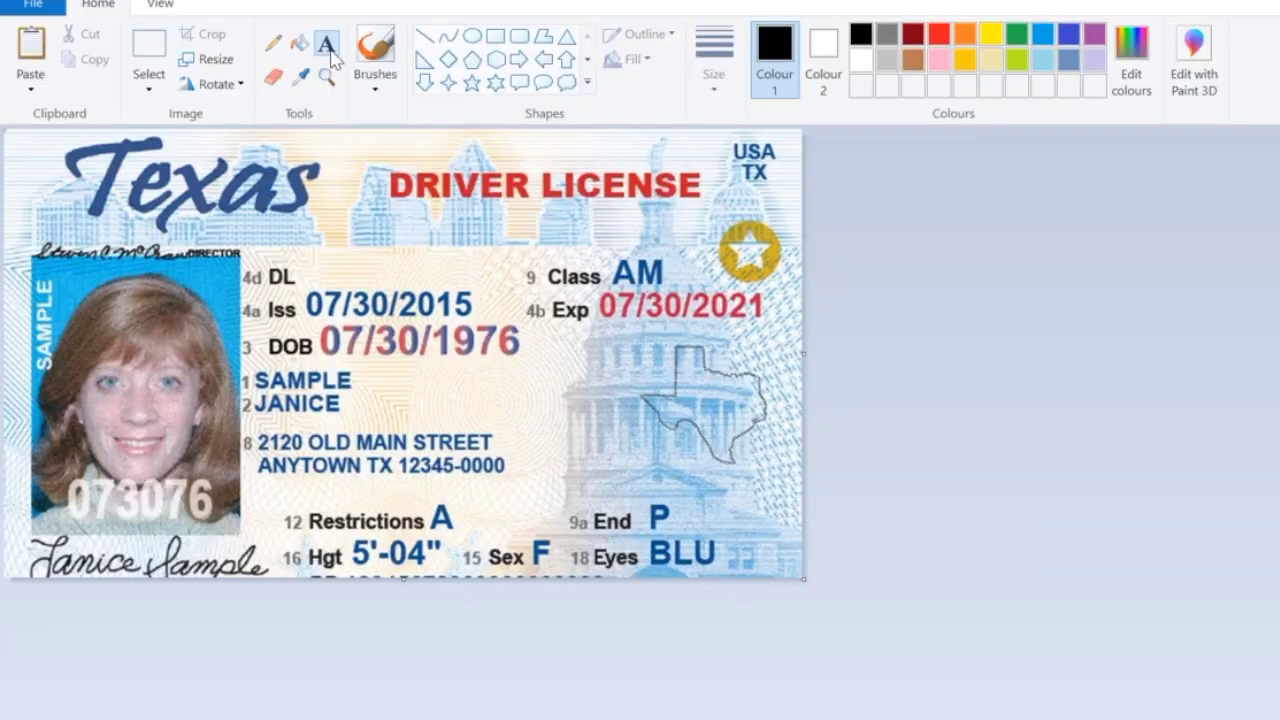
left_click(328, 48)
left_click(323, 275)
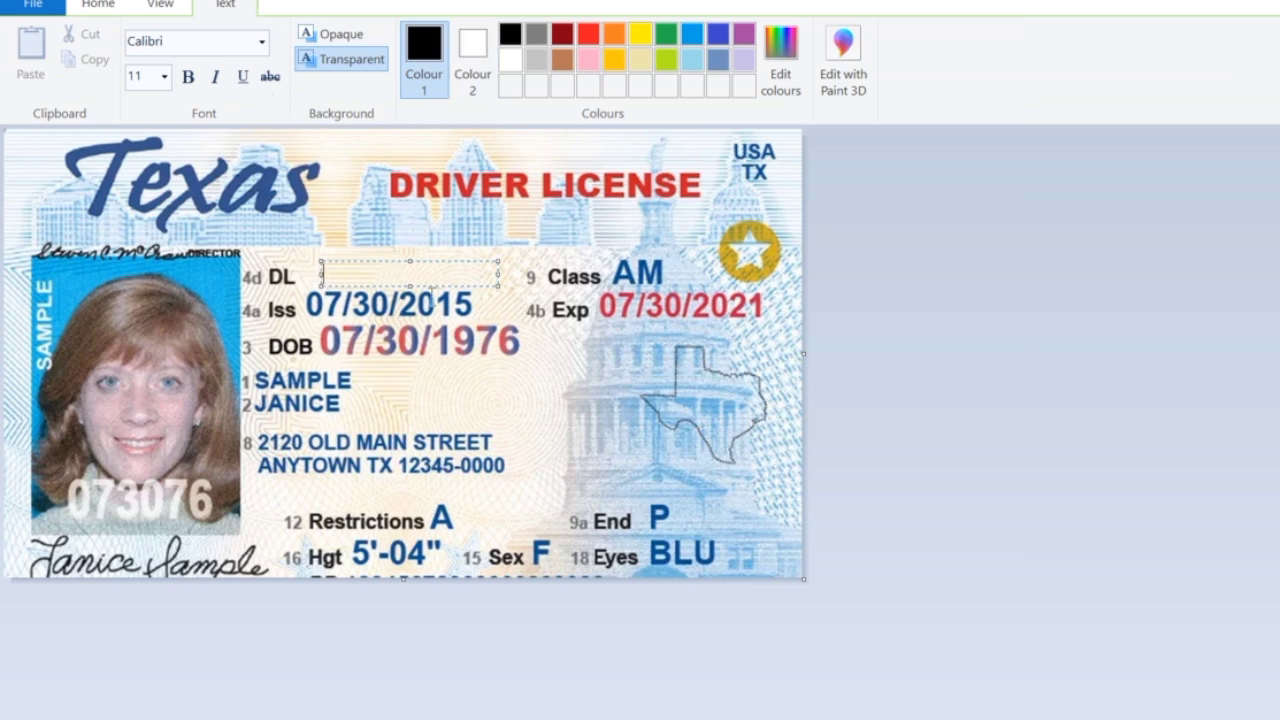
left_click(164, 76)
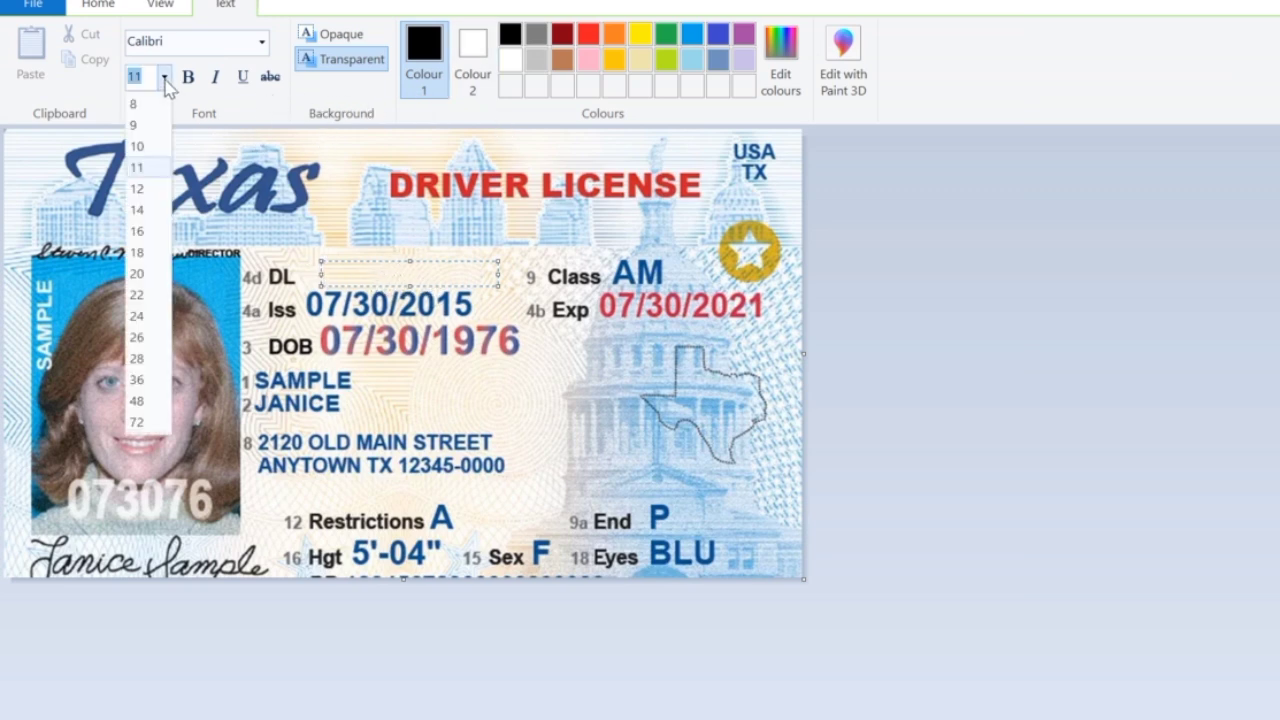
left_click(140, 252)
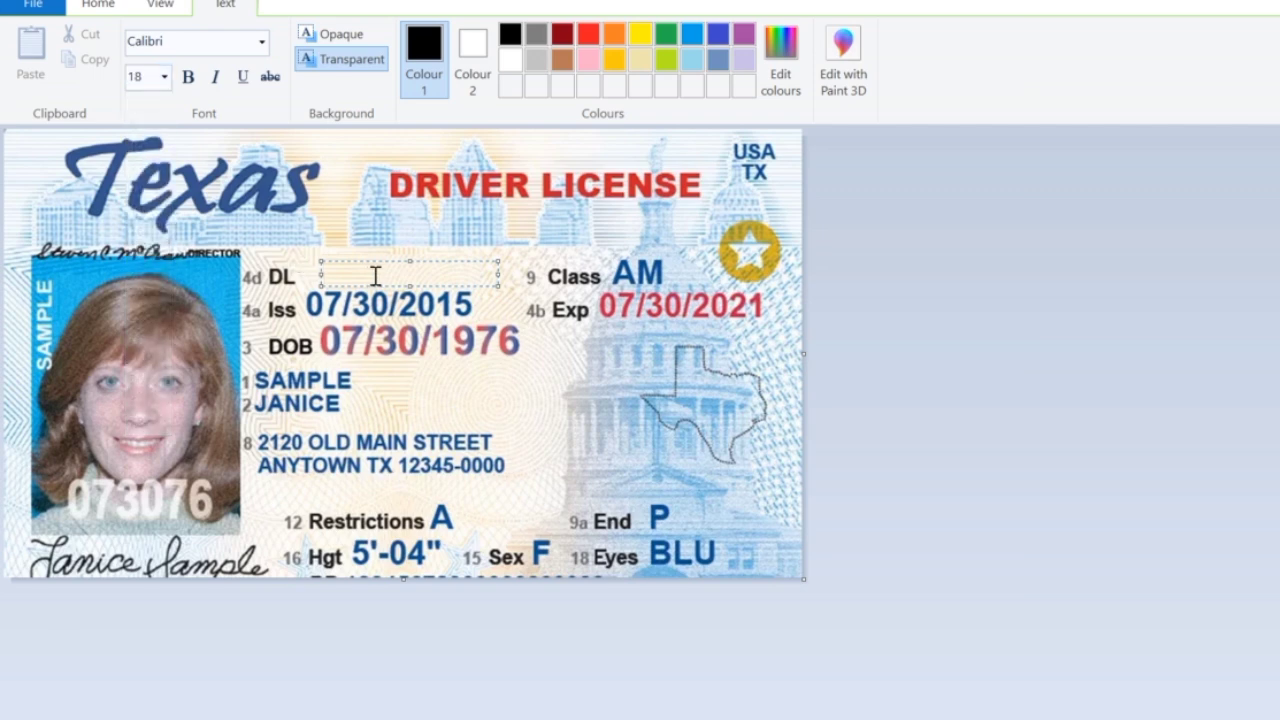
key("ctrl+a")
type("W")
key("BackSpace")
type("8438")
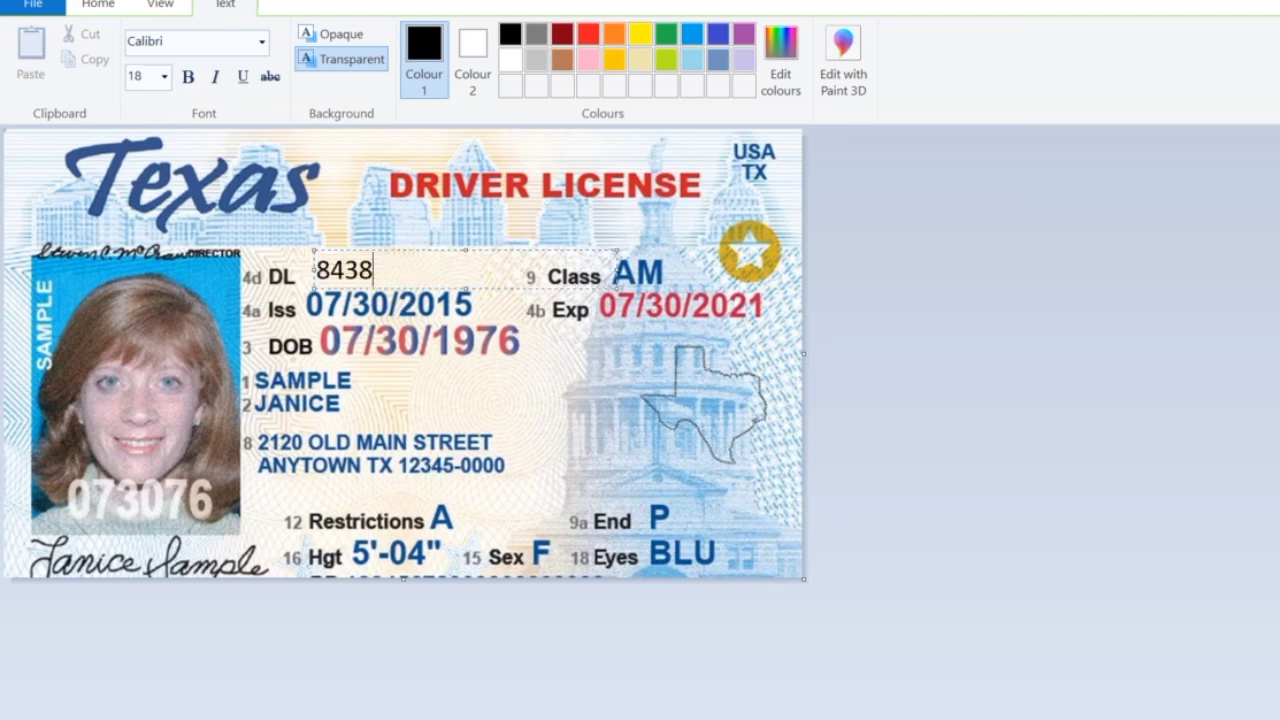
type("38292")
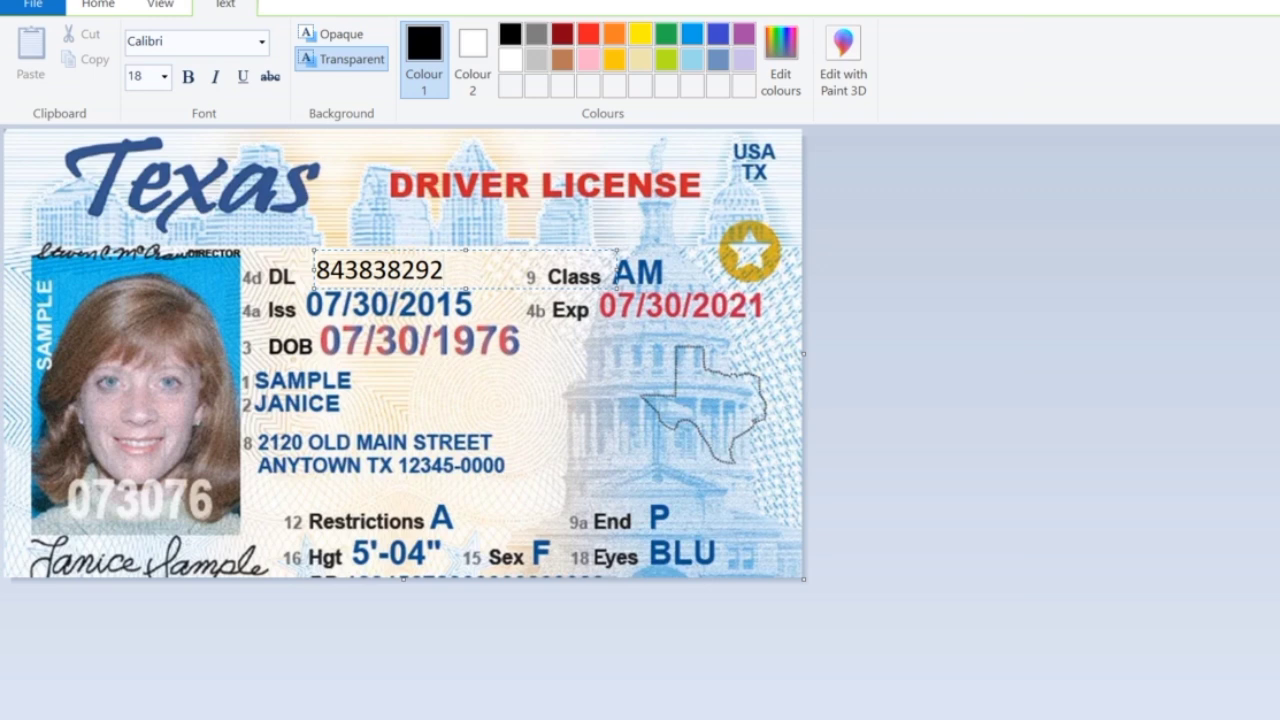
double_click(407, 271)
left_click(695, 38)
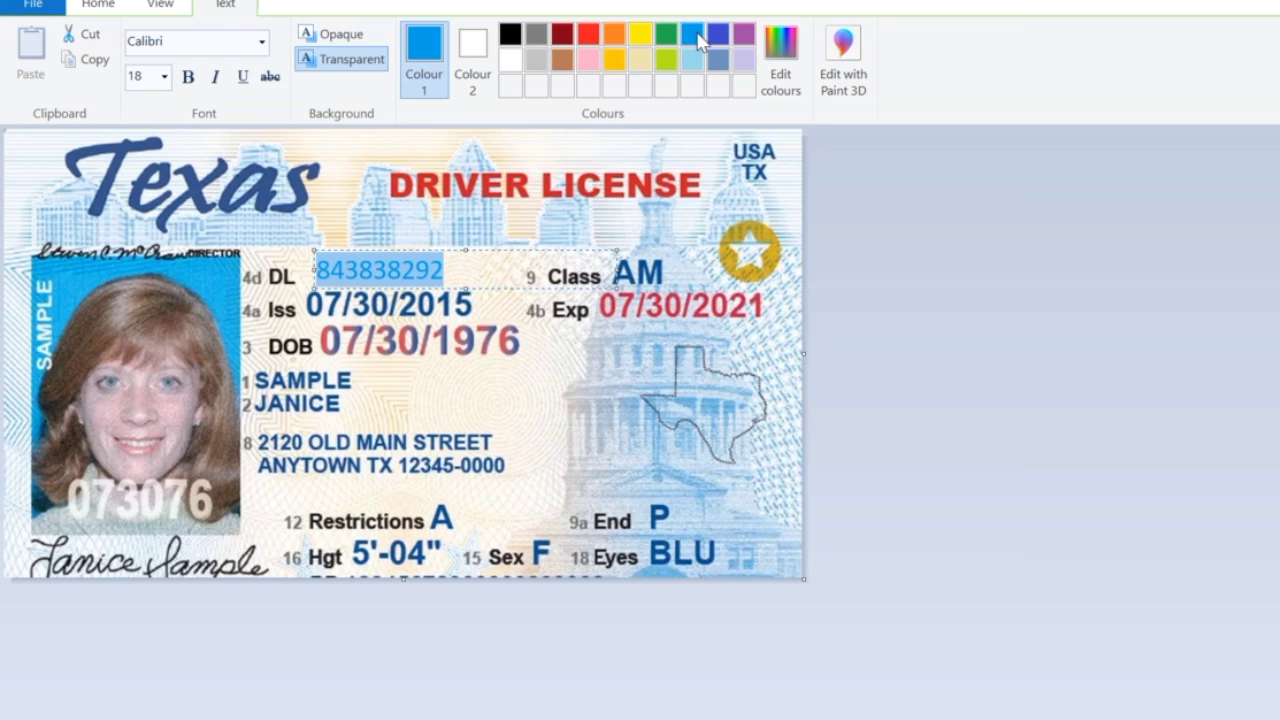
- Adjust a custom colour in the colour editor, then make the DL number 843838292 black
left_click(779, 50)
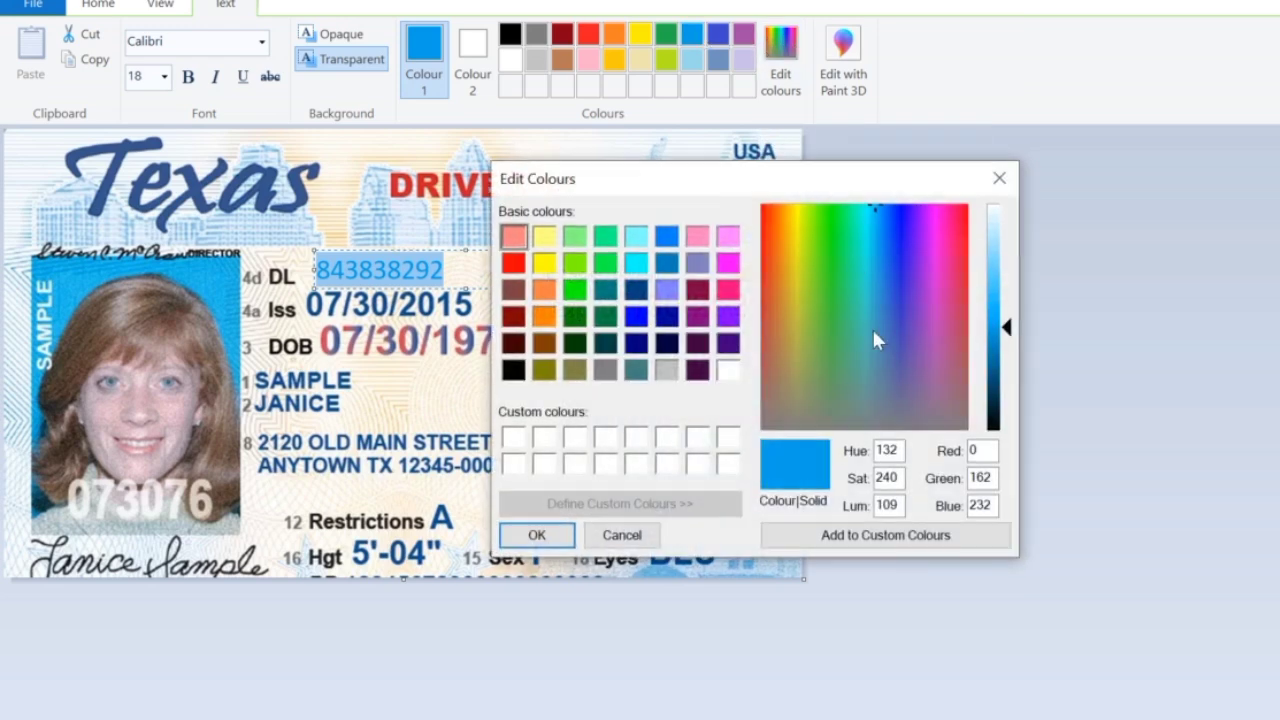
mouse_move(1006, 328)
left_mouse_down()
mouse_move(1006, 244)
mouse_move(1006, 360)
mouse_move(1006, 305)
left_mouse_up()
left_click(878, 257)
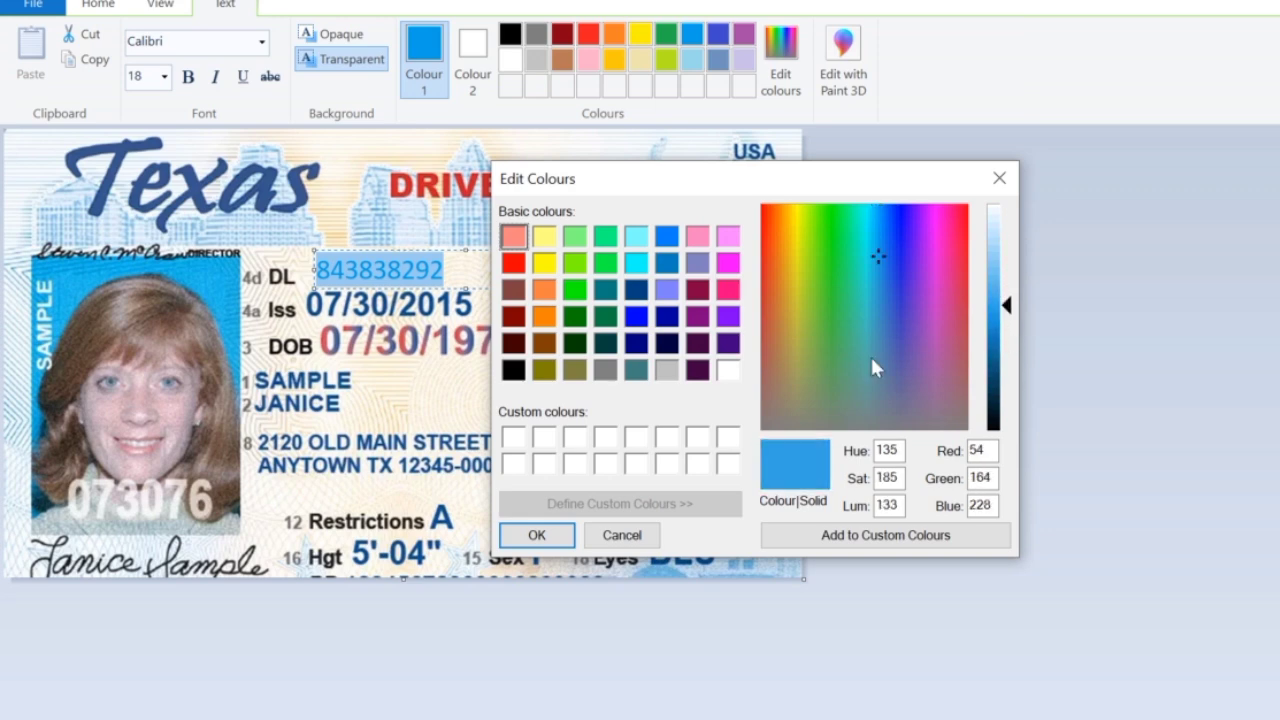
left_click_drag(878, 257, 890, 300)
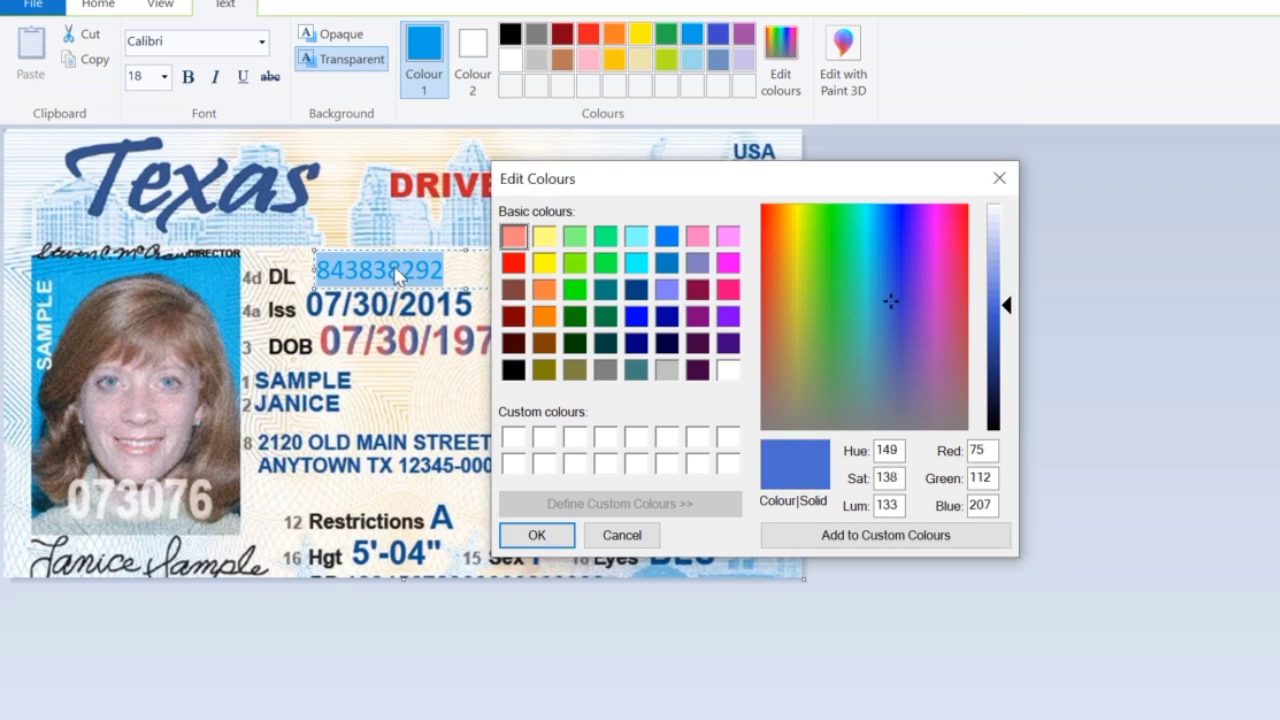
left_click(996, 179)
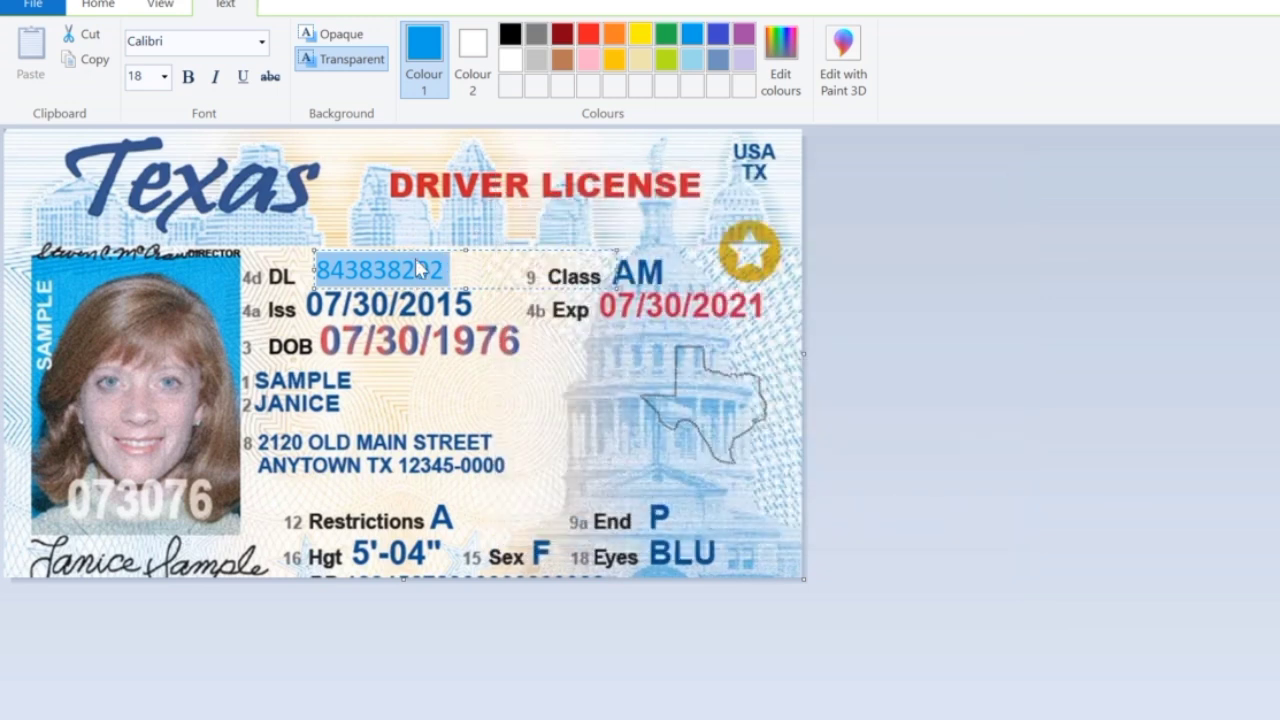
left_click(510, 34)
left_click(468, 262)
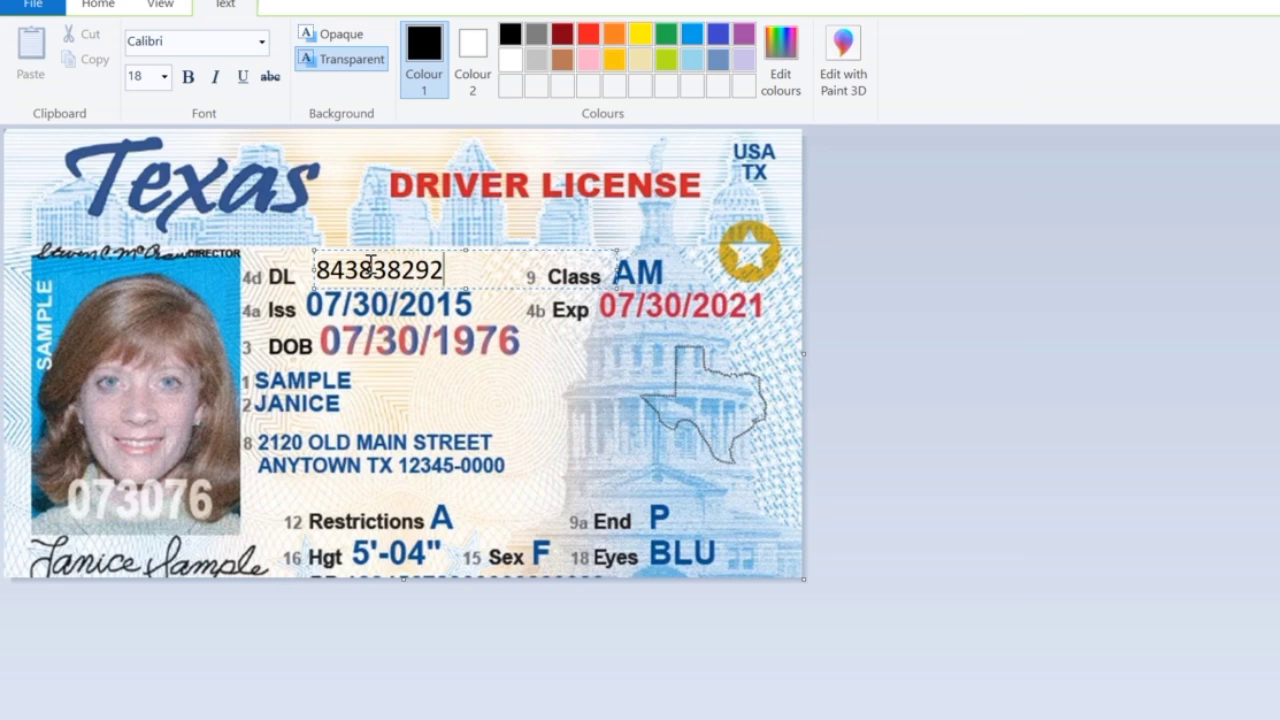
double_click(370, 264)
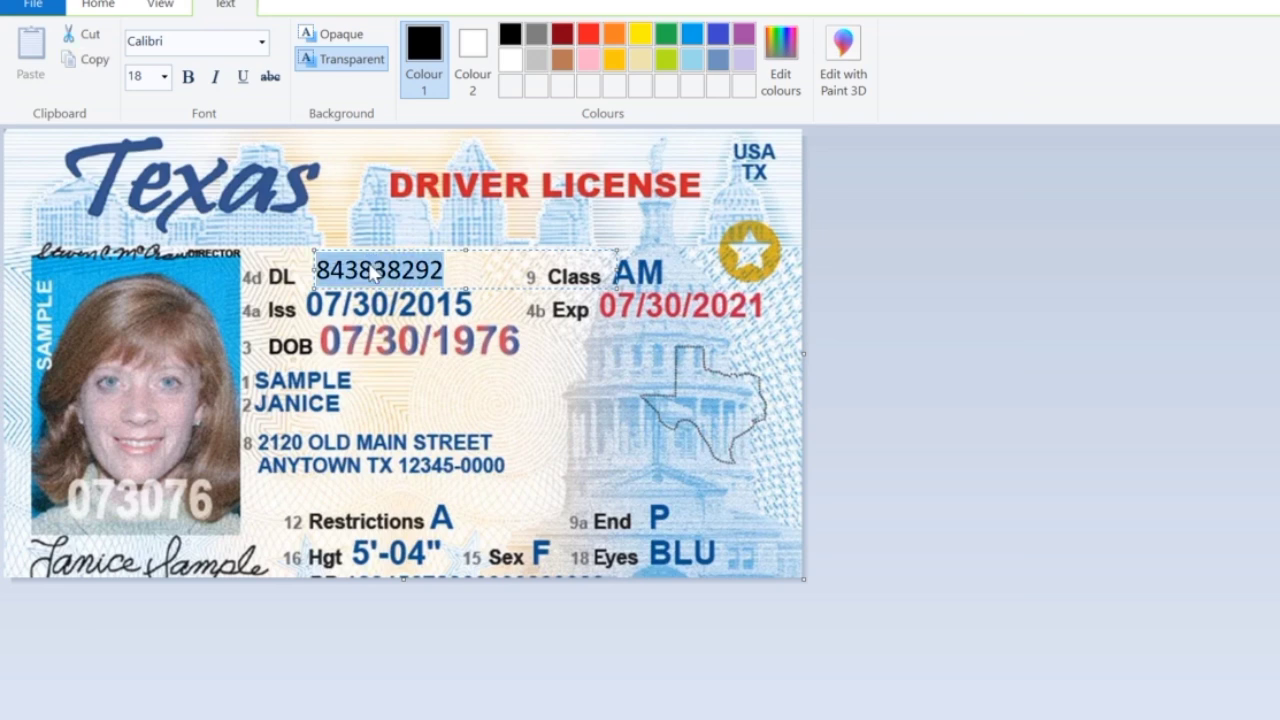
left_click(186, 80)
left_click(449, 264)
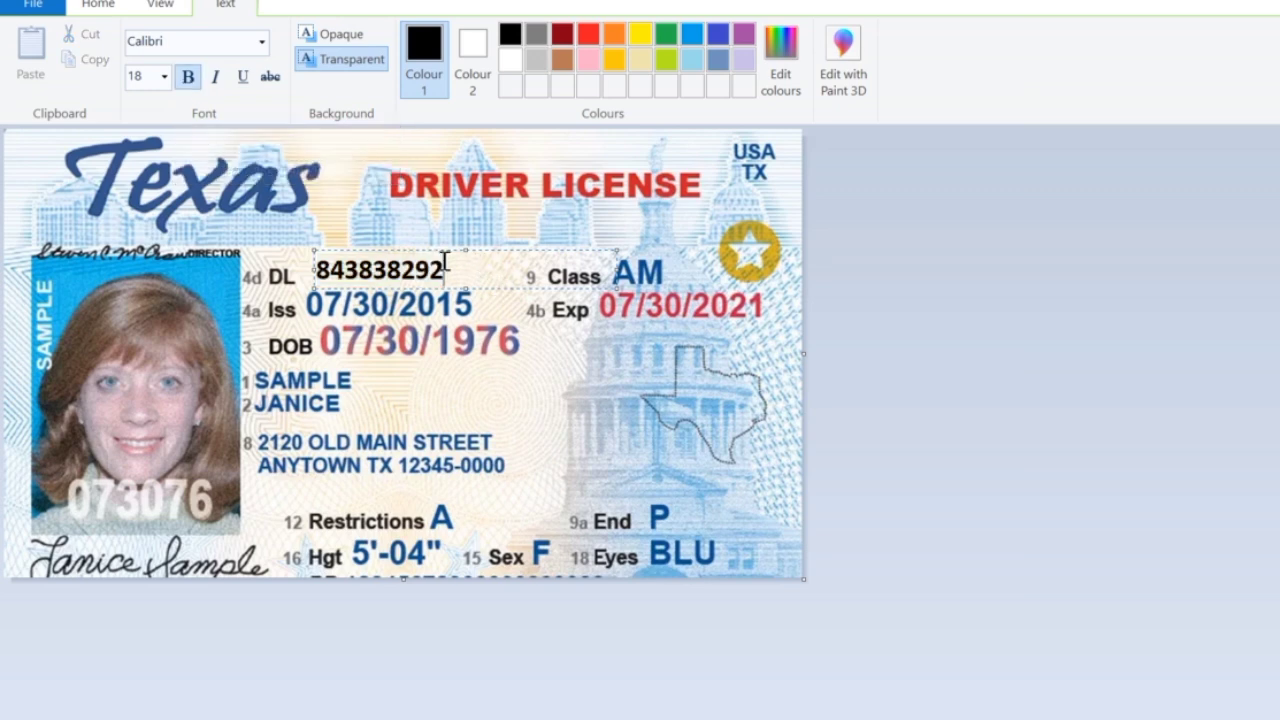
double_click(390, 264)
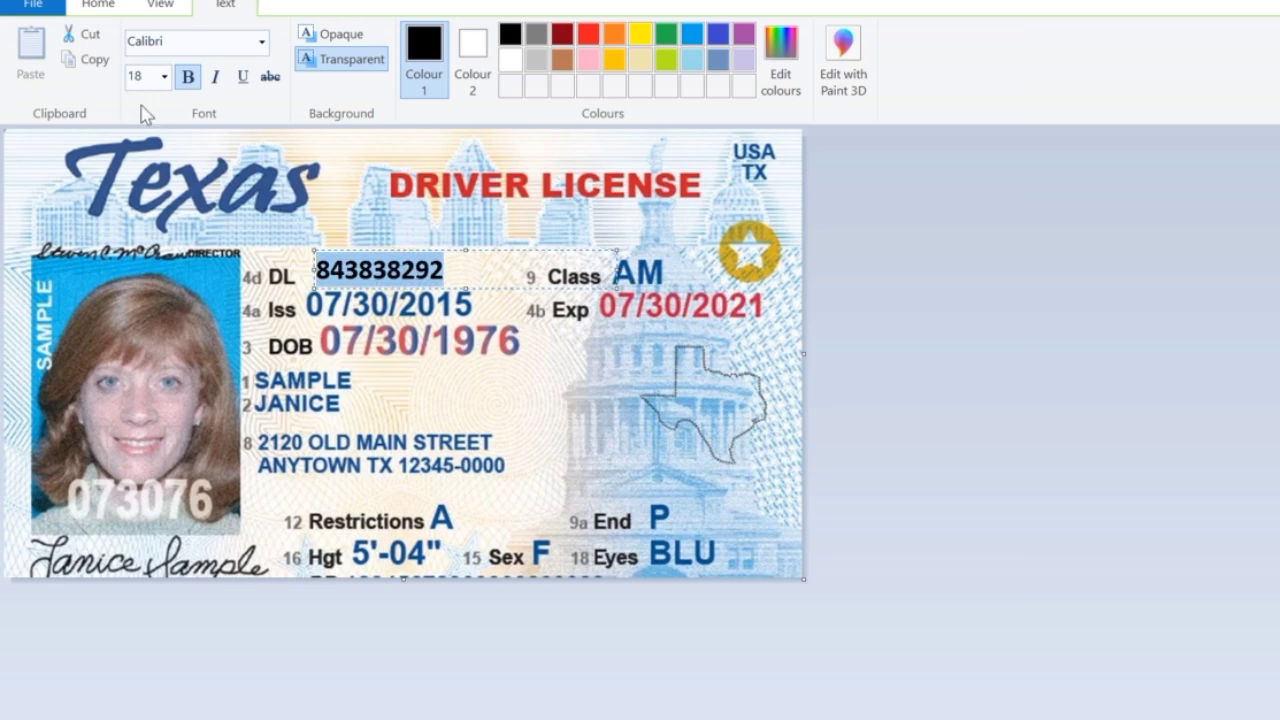
left_click(164, 79)
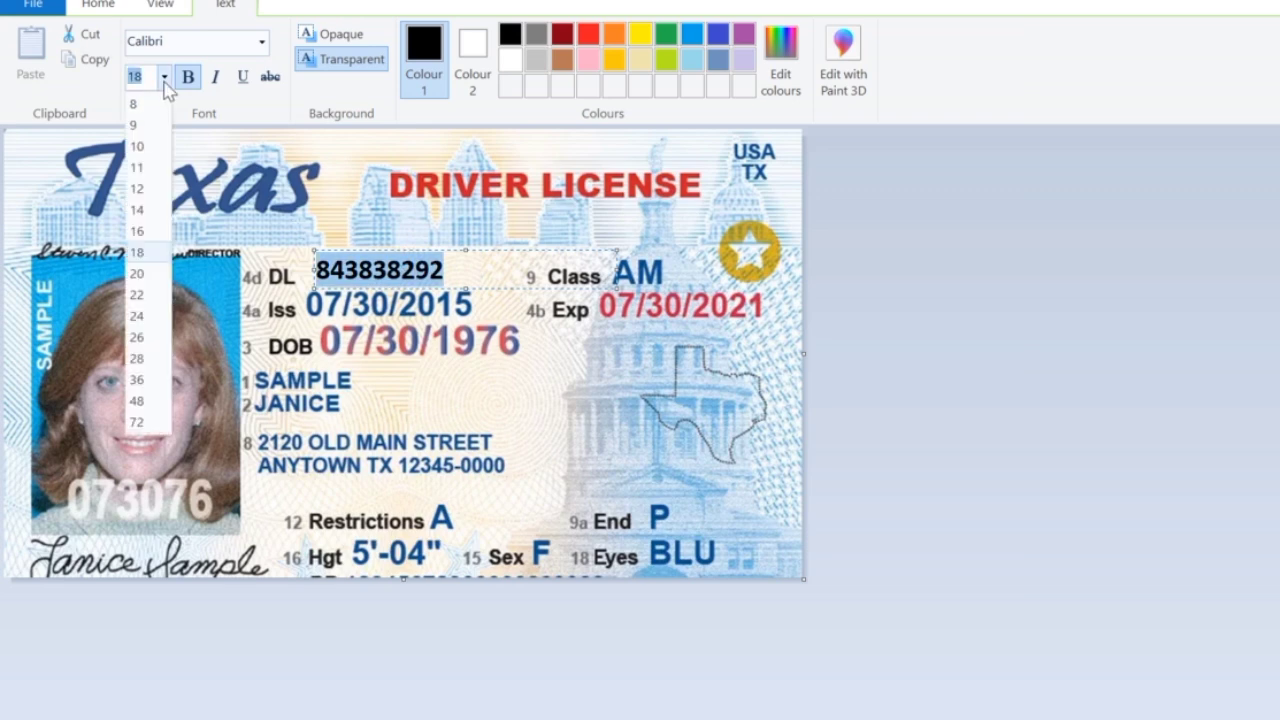
left_click(147, 280)
left_click(549, 265)
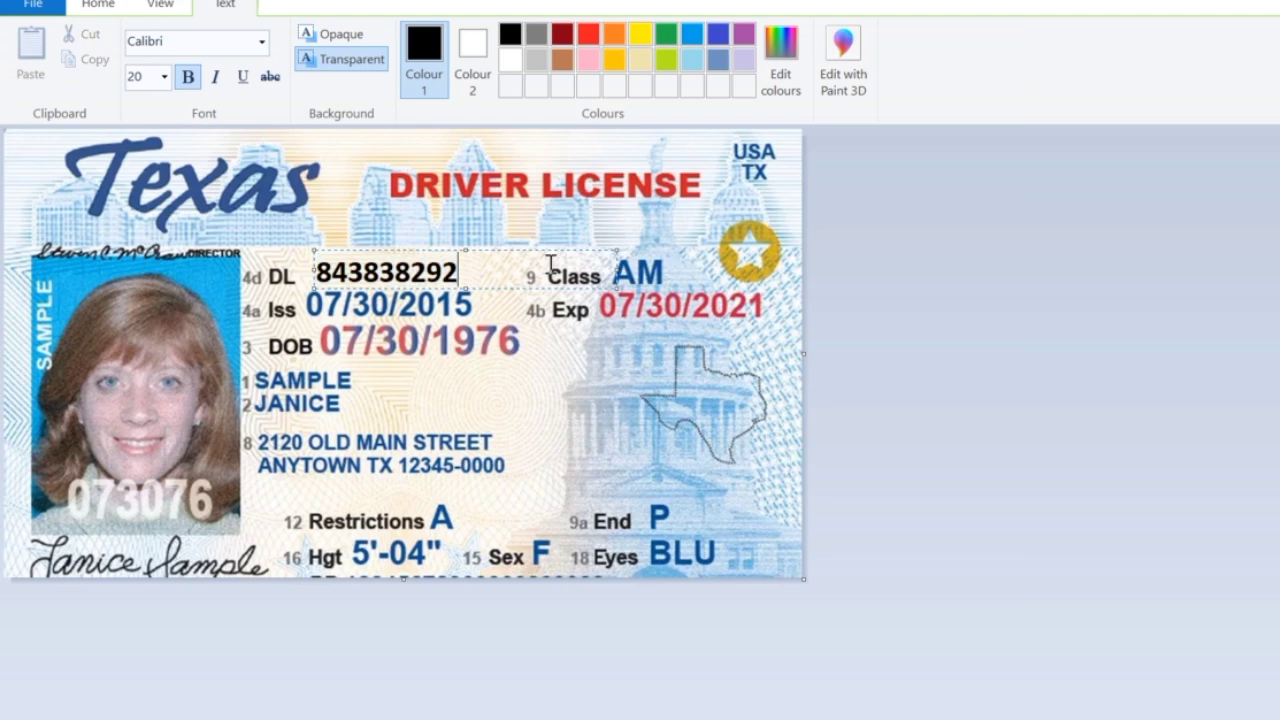
left_click(440, 244)
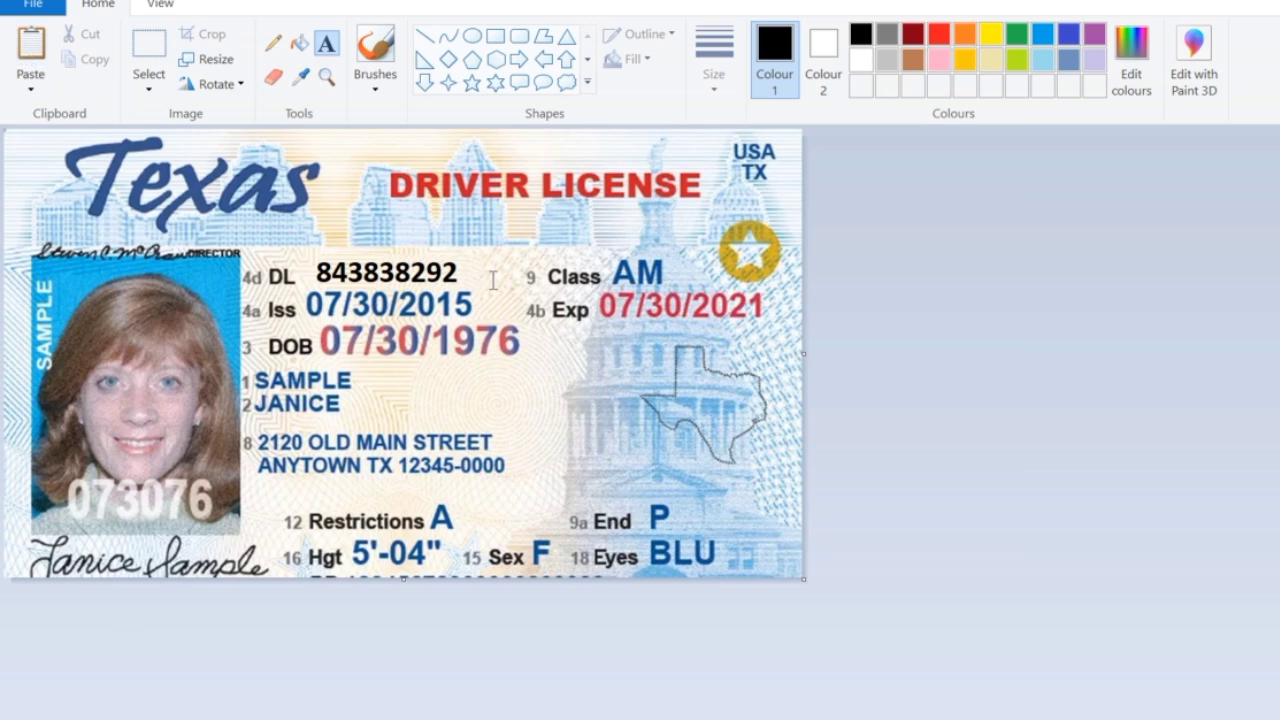
- Paste four background patches over the old Iss date until it is hidden
left_click(30, 48)
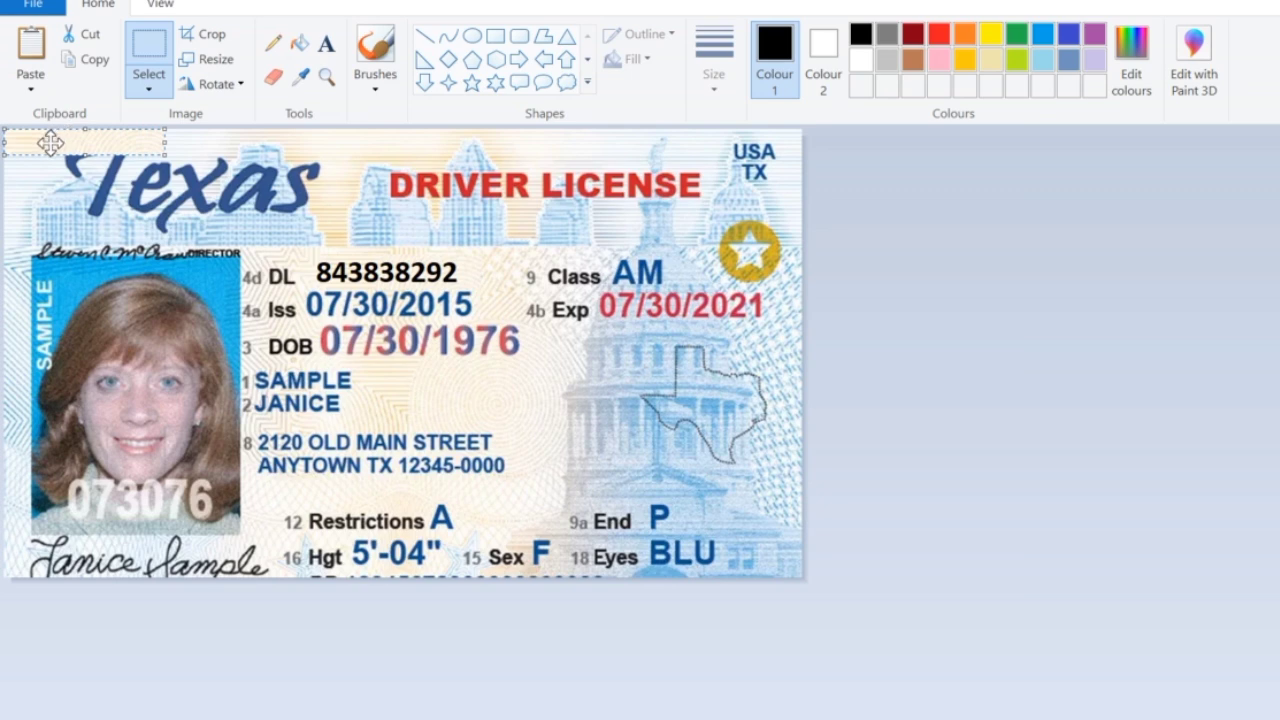
left_click_drag(50, 143, 344, 302)
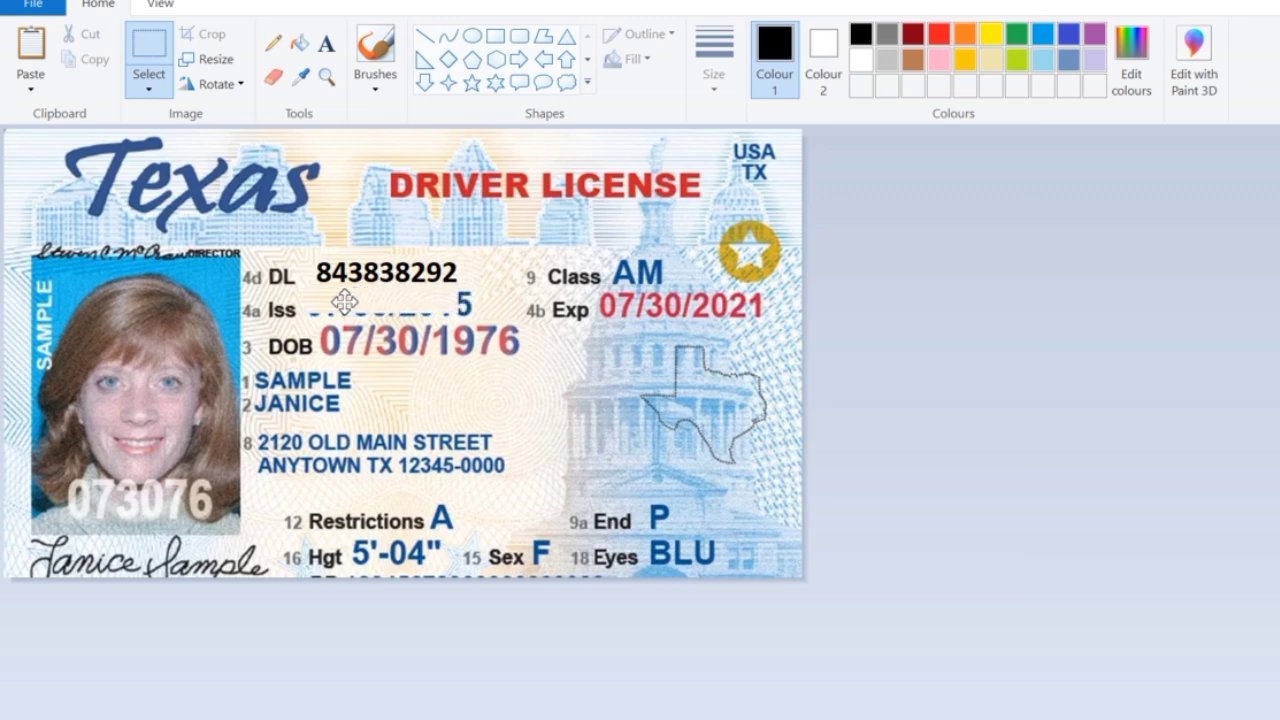
left_click(31, 45)
left_click_drag(59, 141, 381, 298)
left_click(40, 52)
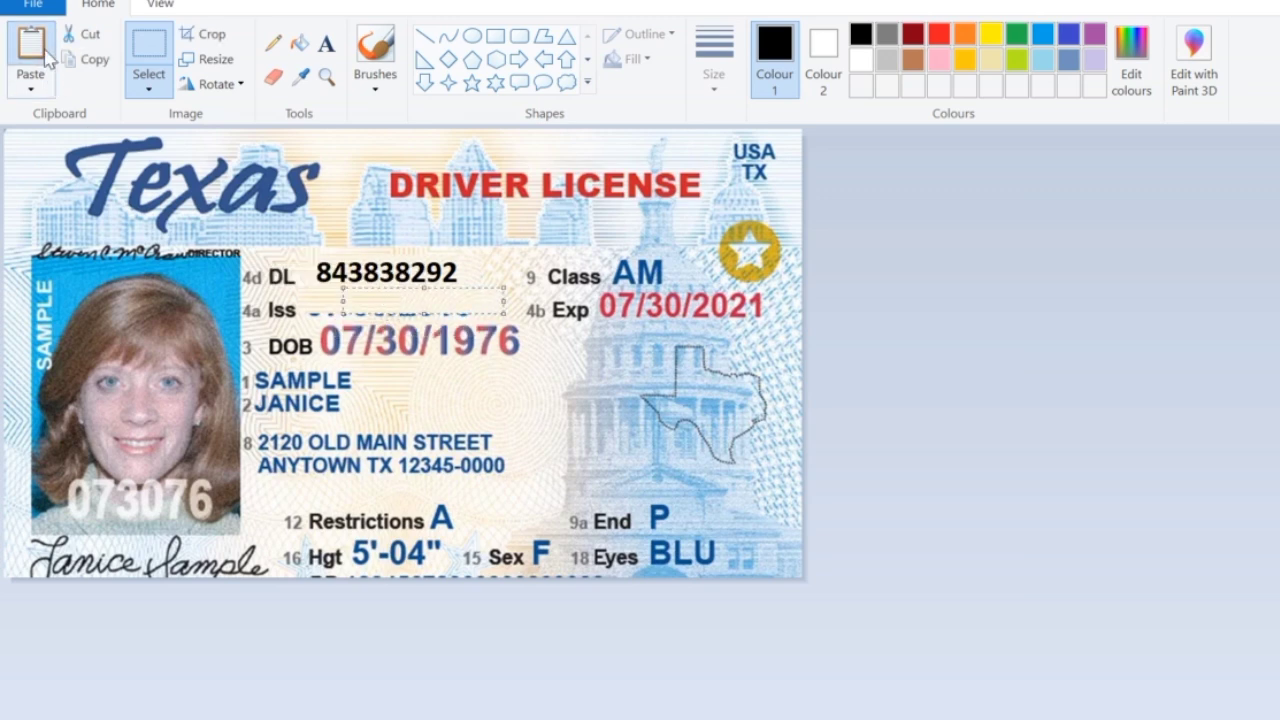
left_click_drag(45, 142, 357, 310)
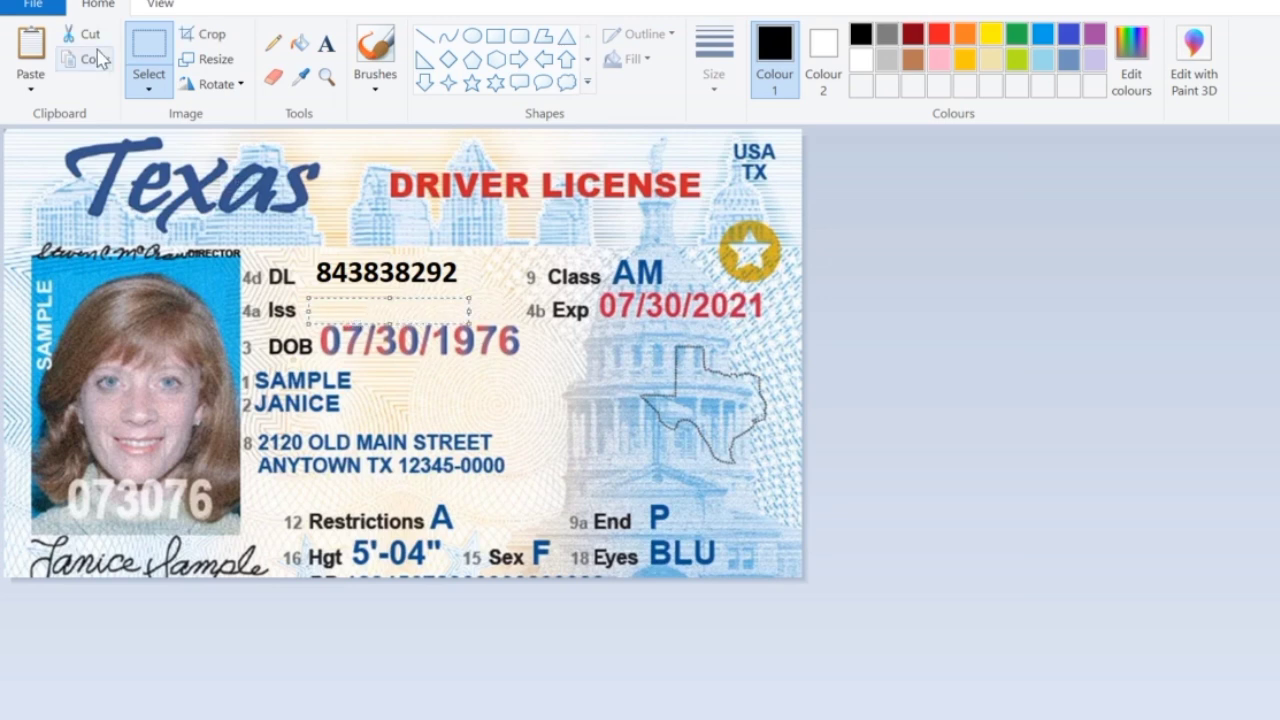
left_click(27, 45)
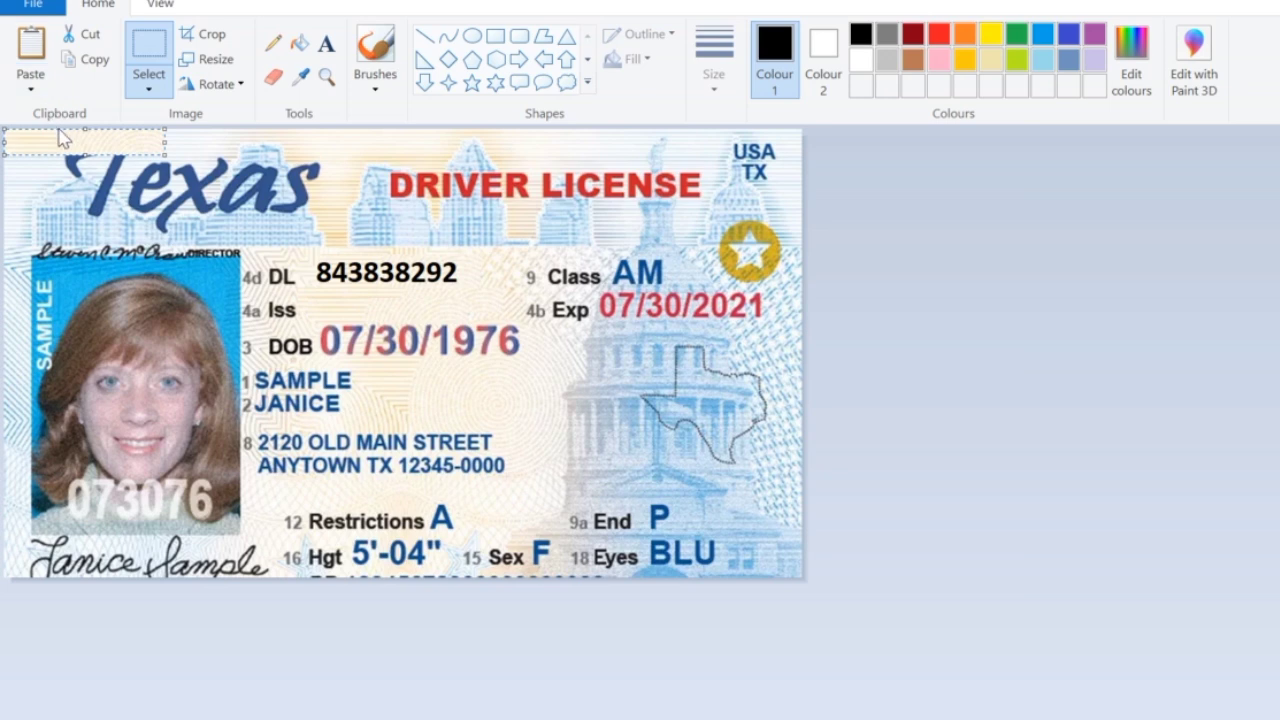
left_click_drag(57, 137, 384, 312)
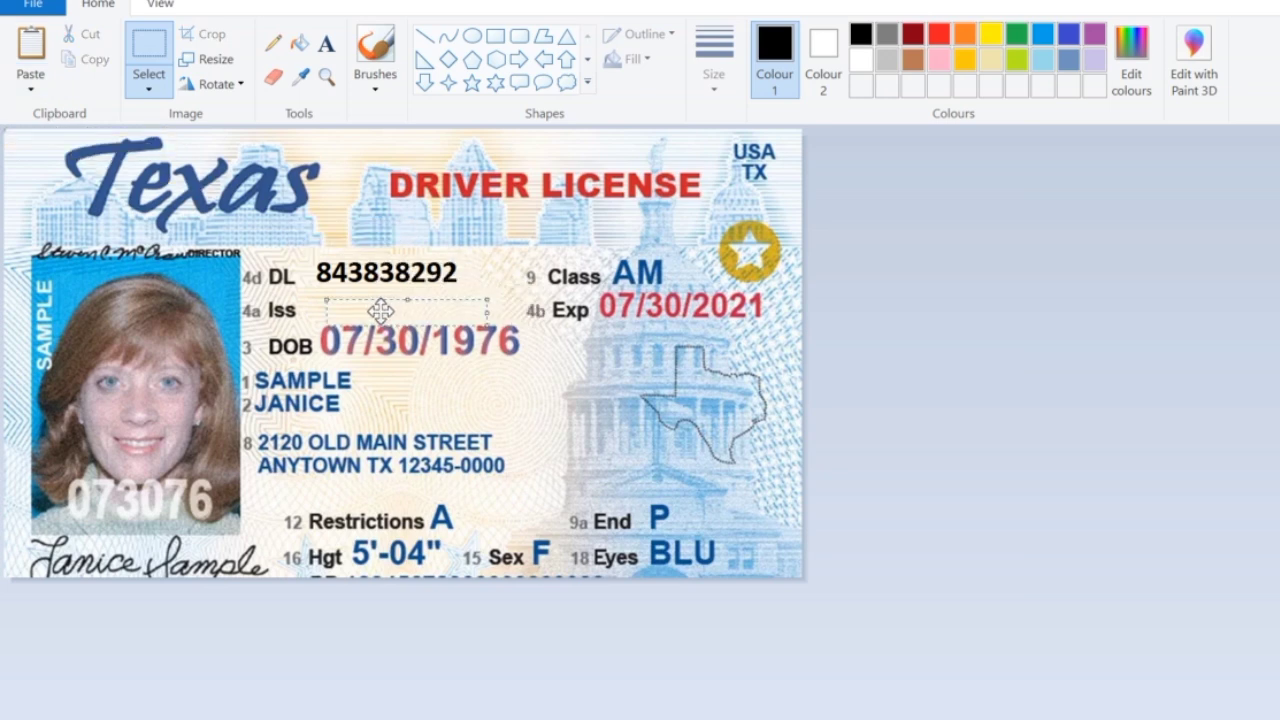
right_click(466, 381)
key("Escape")
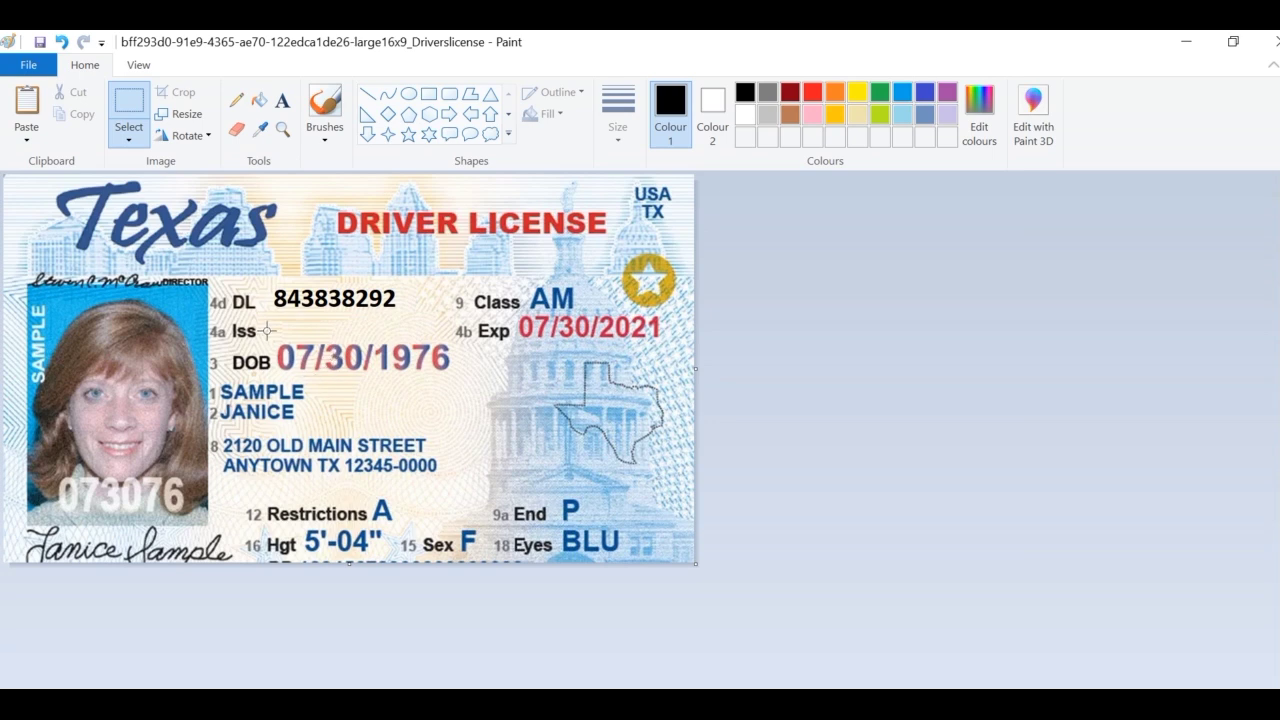
- Type the issue date 20/05/2025 beside Iss, correcting the day and month digits
left_click(283, 101)
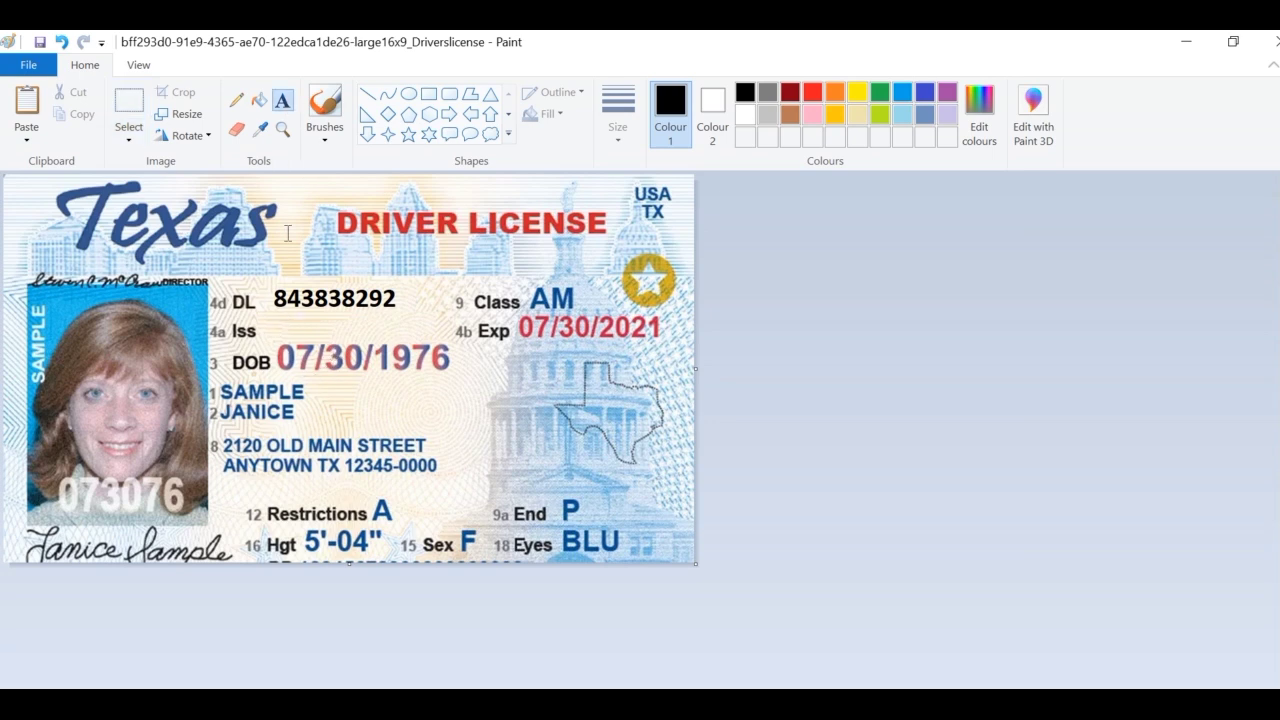
left_click(275, 332)
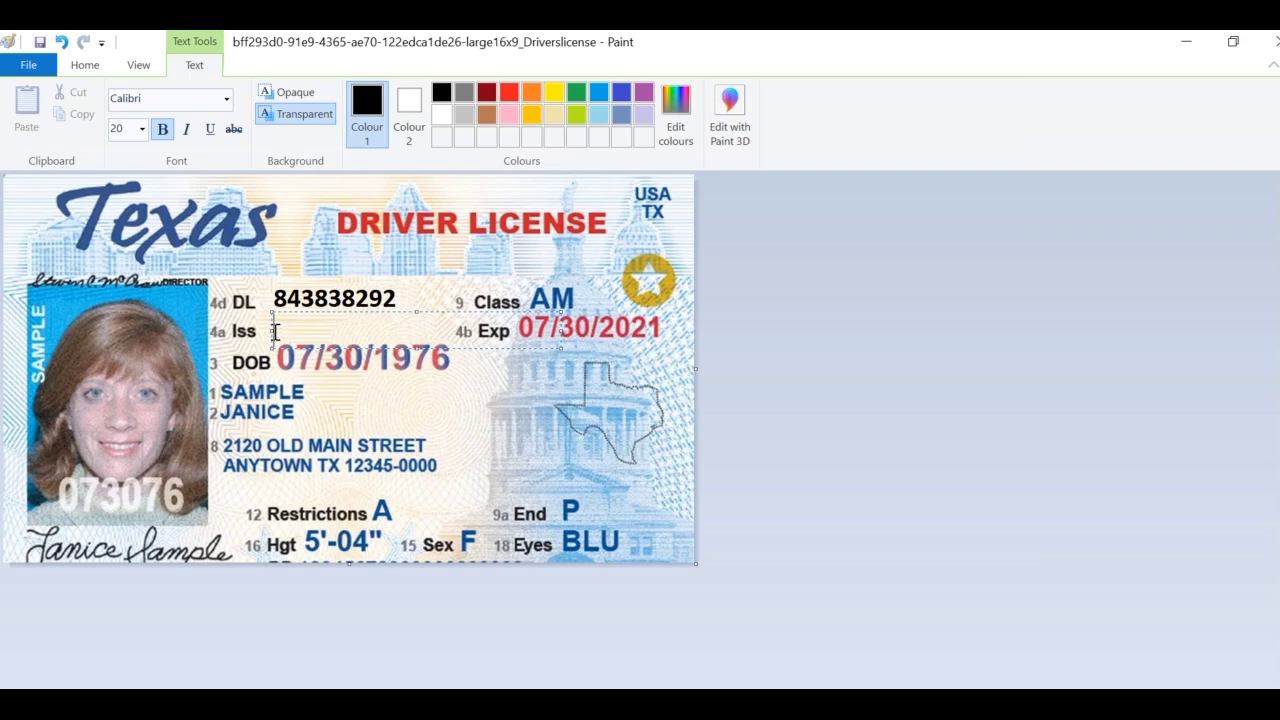
type("04/2")
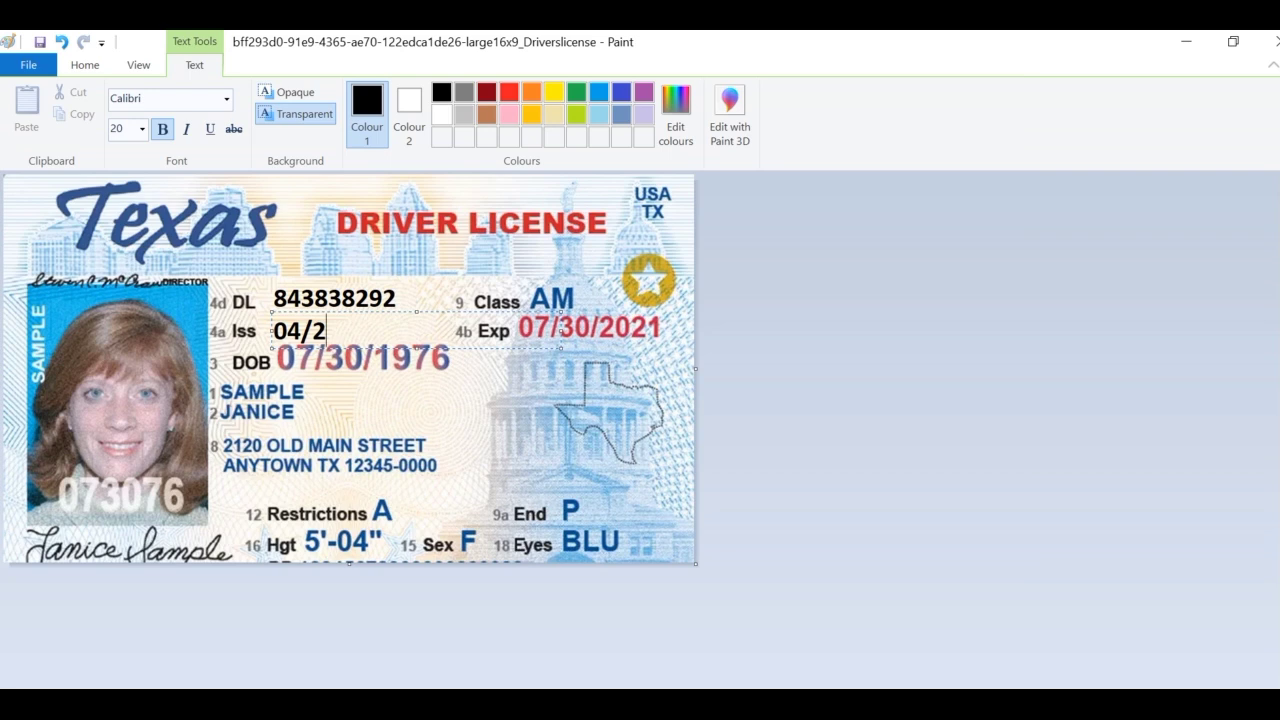
key("BackSpace")
type("03/202")
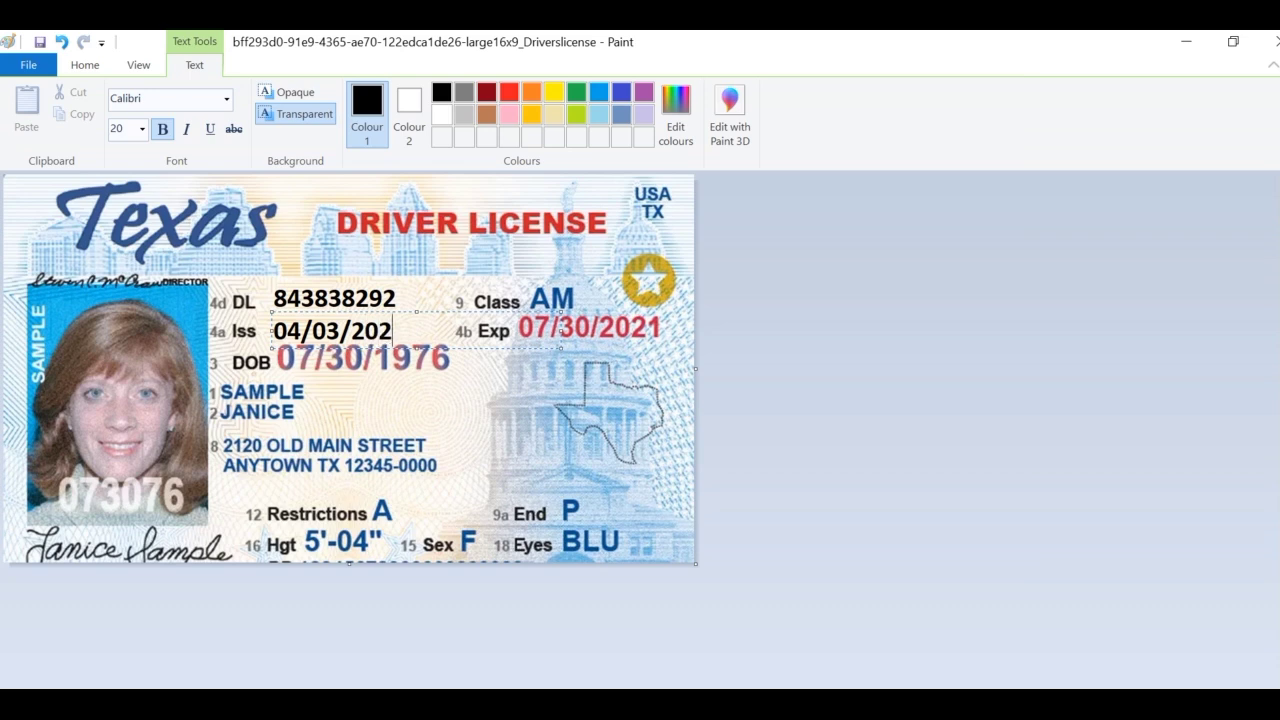
type("5")
left_click_drag(300, 331, 271, 328)
type("20")
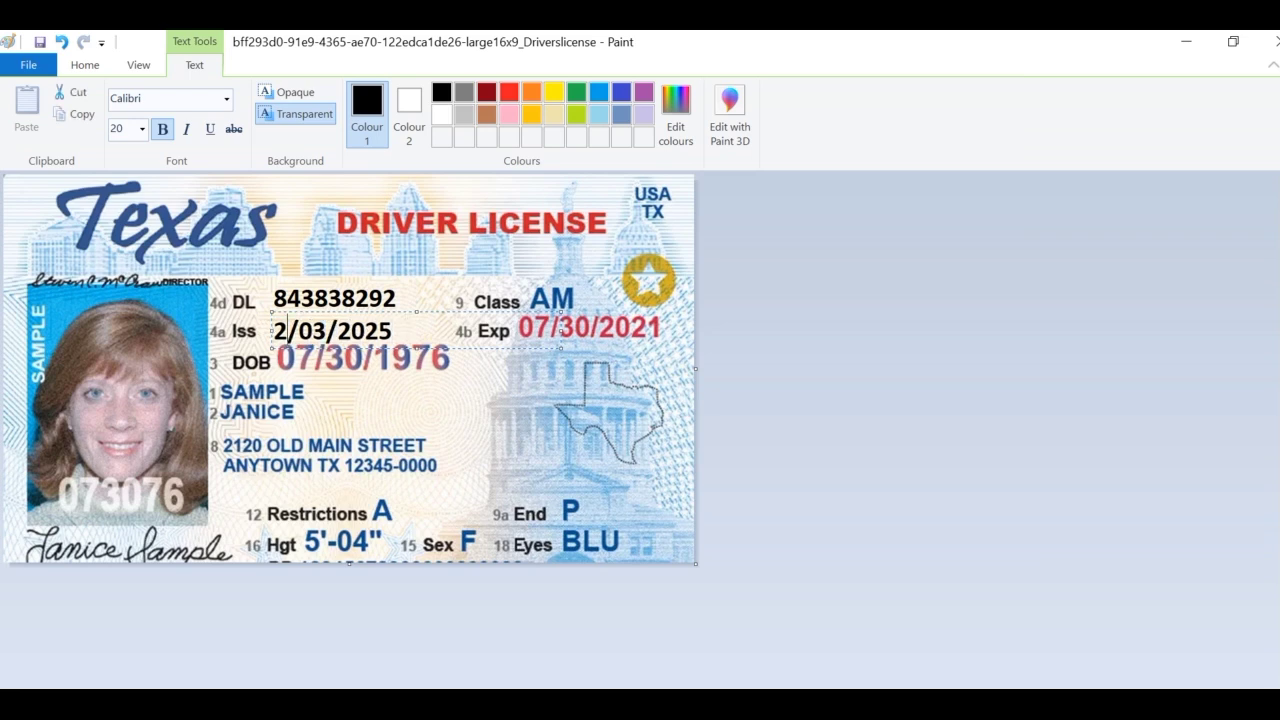
left_click_drag(335, 336, 323, 333)
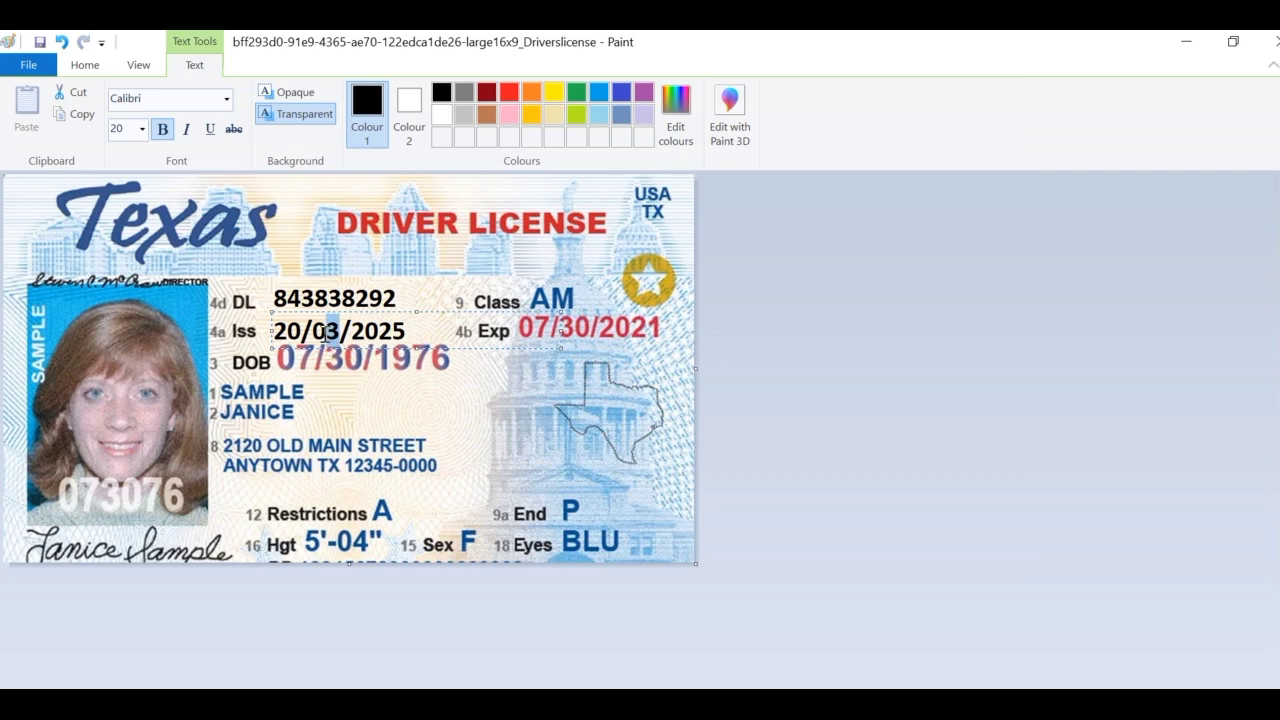
type("5")
key("ctrl+z")
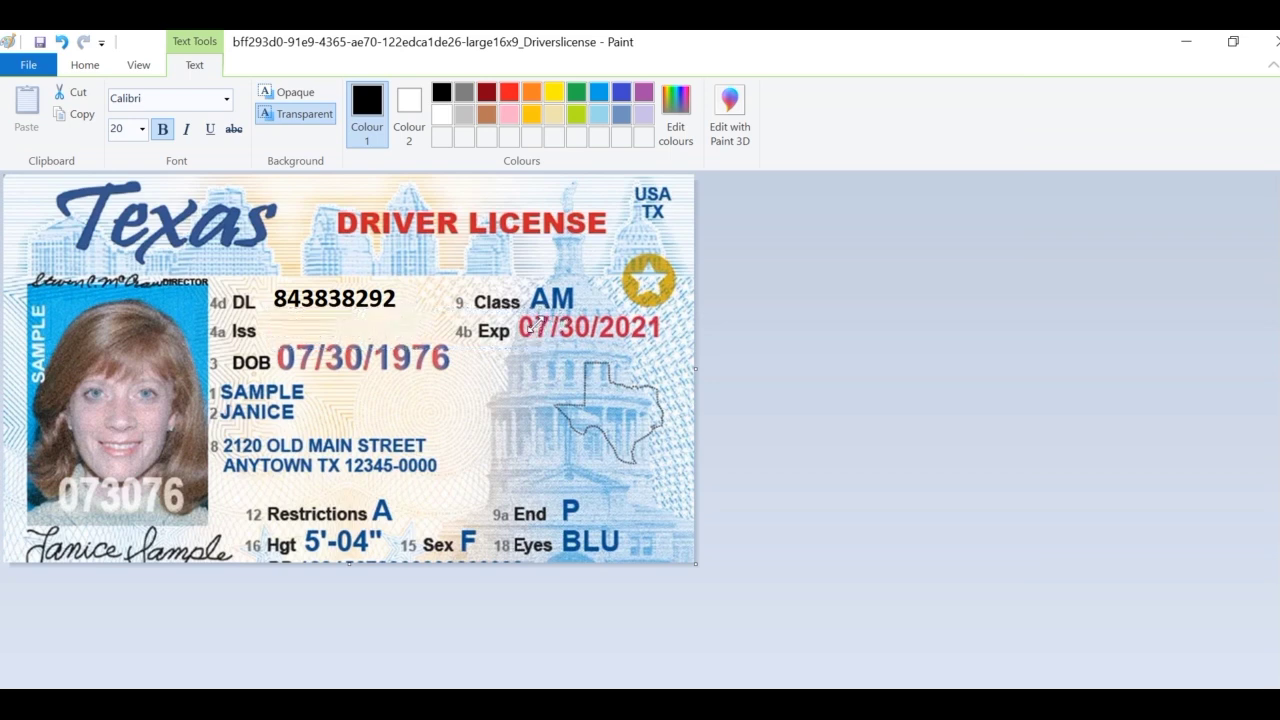
key("ctrl+y")
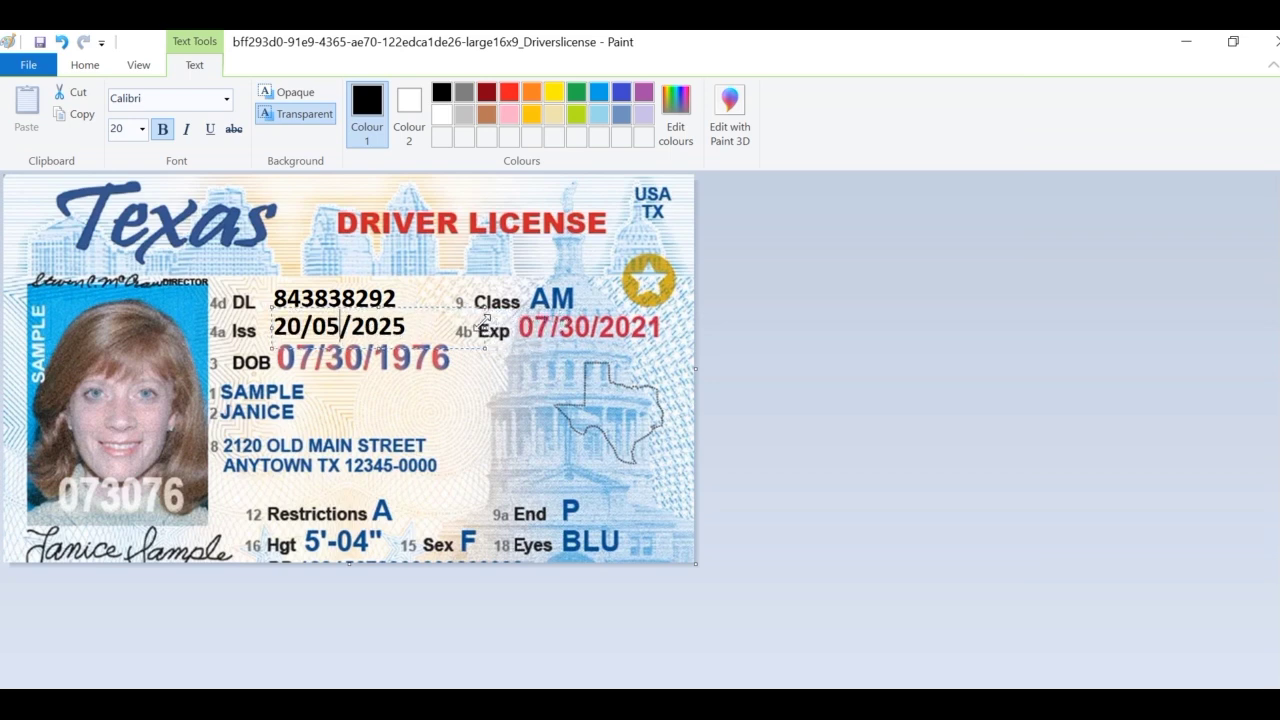
- Resize the issue date text box and commit 20/05/2025 into the image
left_click_drag(486, 317, 479, 318)
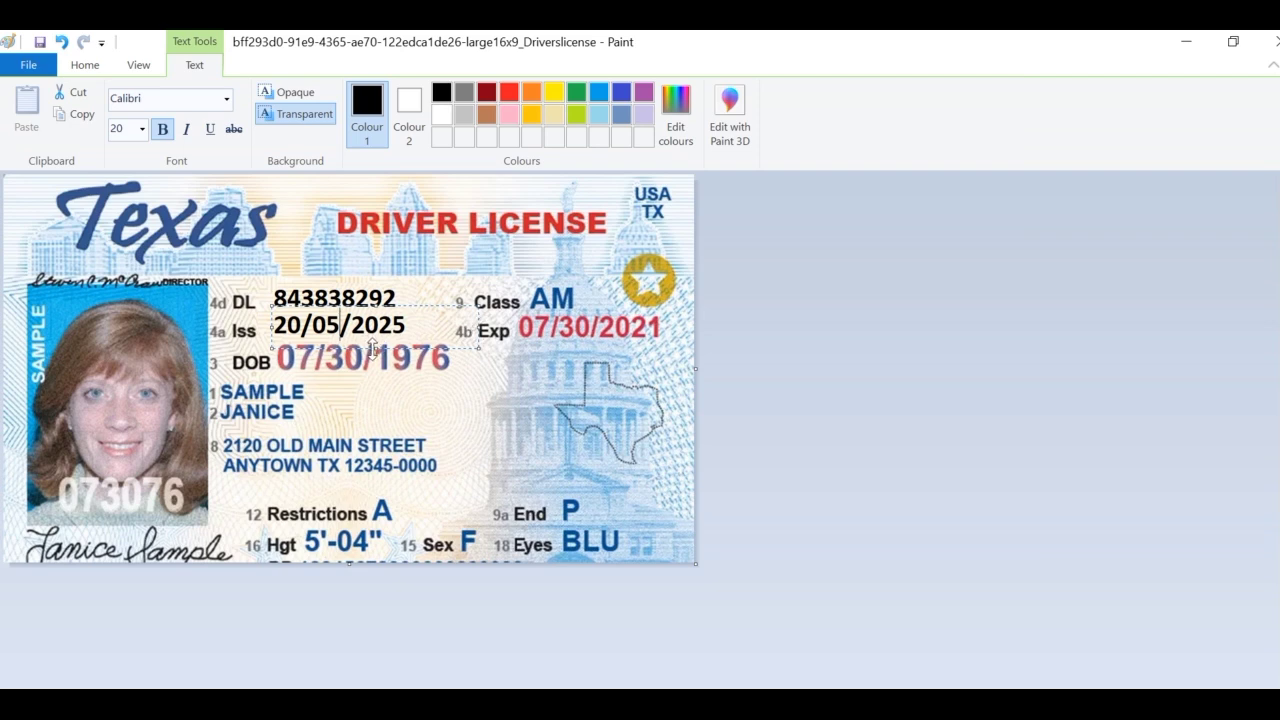
left_click_drag(371, 347, 369, 341)
mouse_move(272, 306)
left_mouse_down()
mouse_move(90, 274)
mouse_move(318, 312)
mouse_move(318, 240)
mouse_move(568, 385)
mouse_move(272, 336)
mouse_move(258, 302)
mouse_move(270, 312)
left_mouse_up()
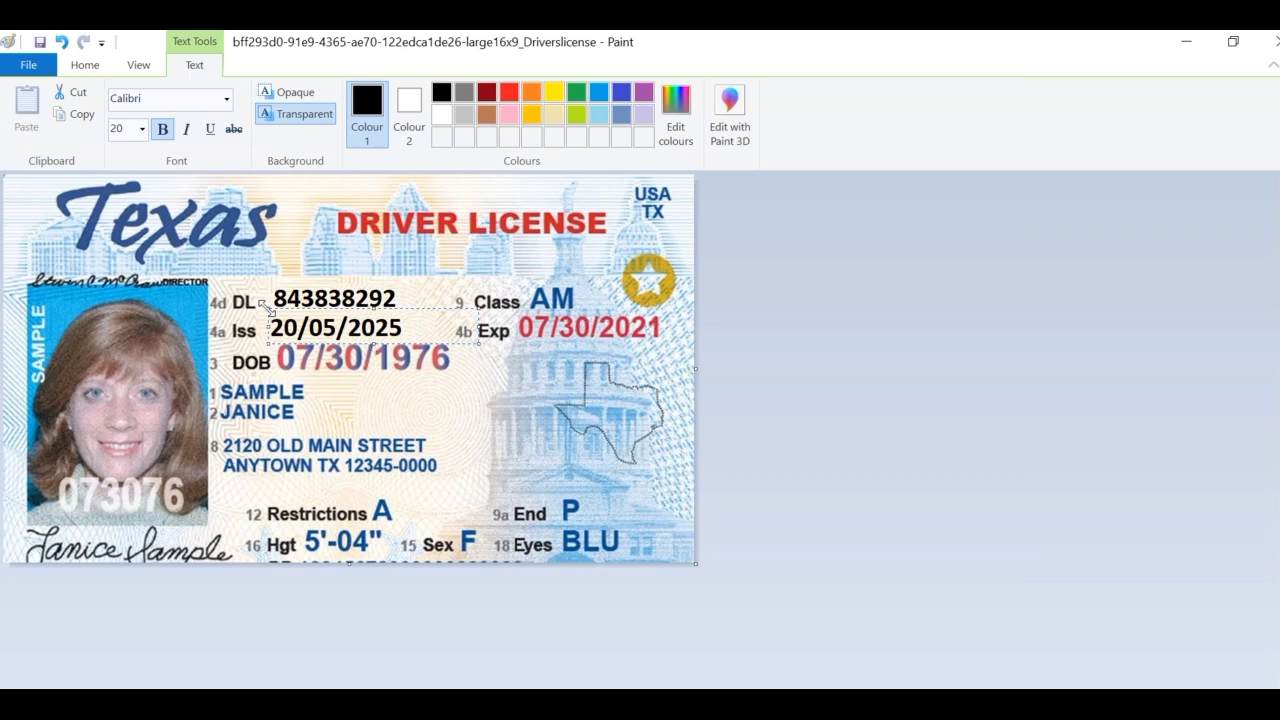
left_click(481, 449)
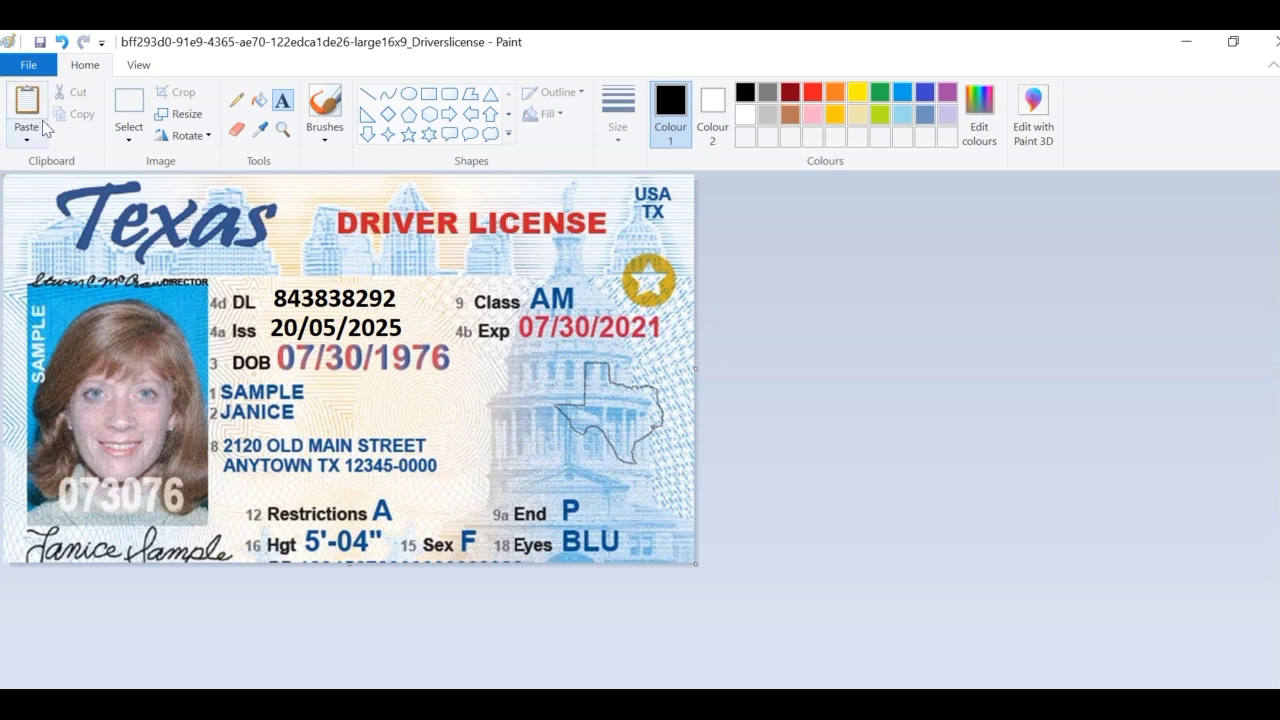
- Select and copy a blank strip of card background
left_click(129, 104)
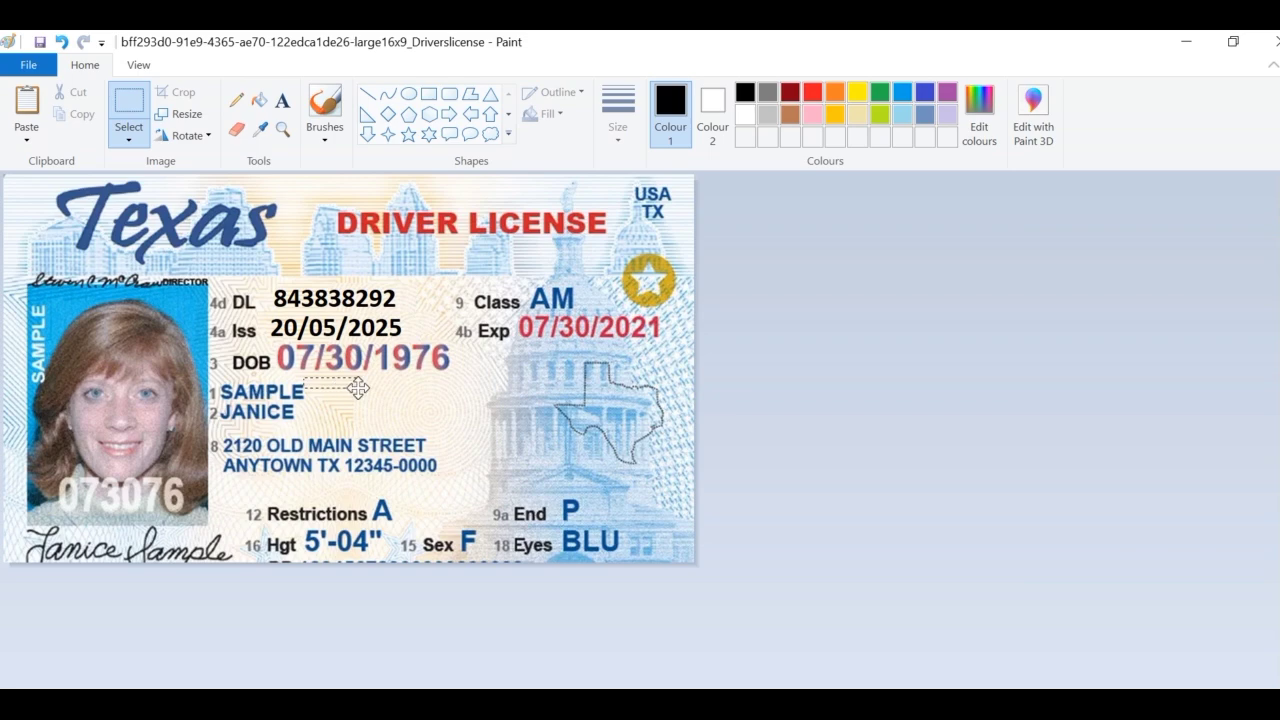
left_click(315, 380)
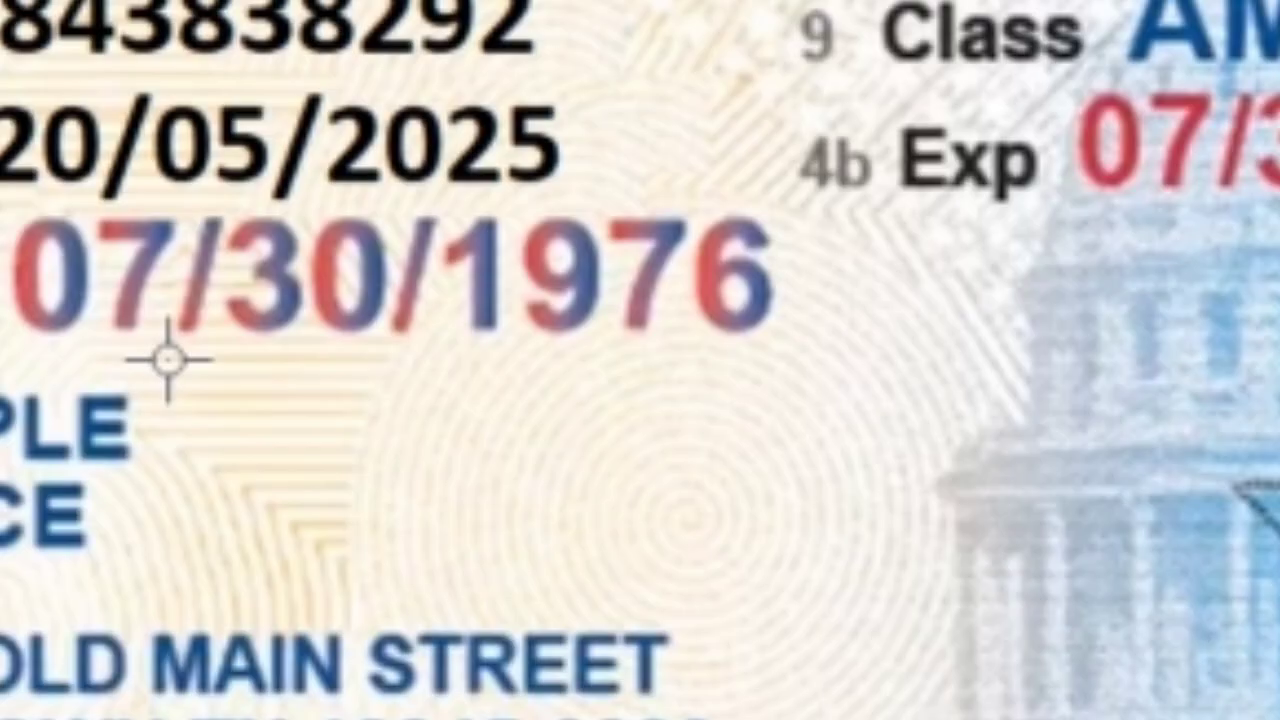
left_click_drag(312, 377, 413, 398)
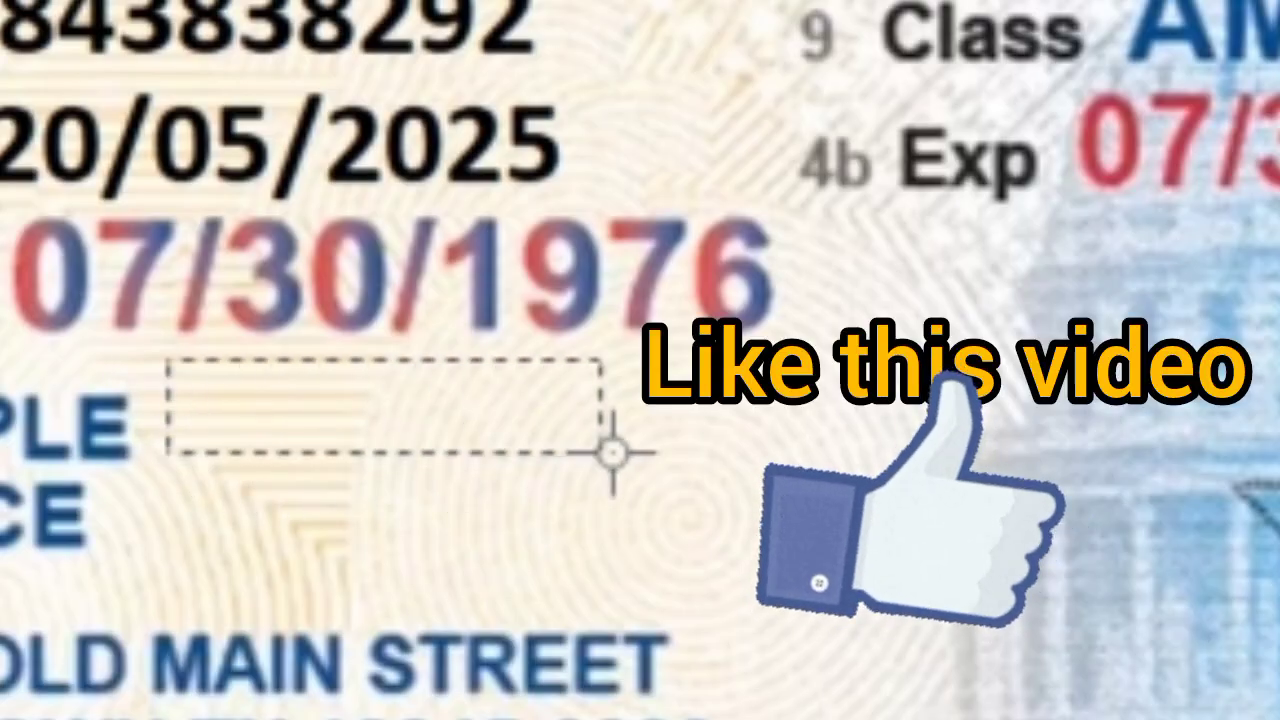
mouse_move(612, 453)
left_mouse_down()
mouse_move(829, 446)
mouse_move(870, 455)
mouse_move(930, 508)
left_mouse_up()
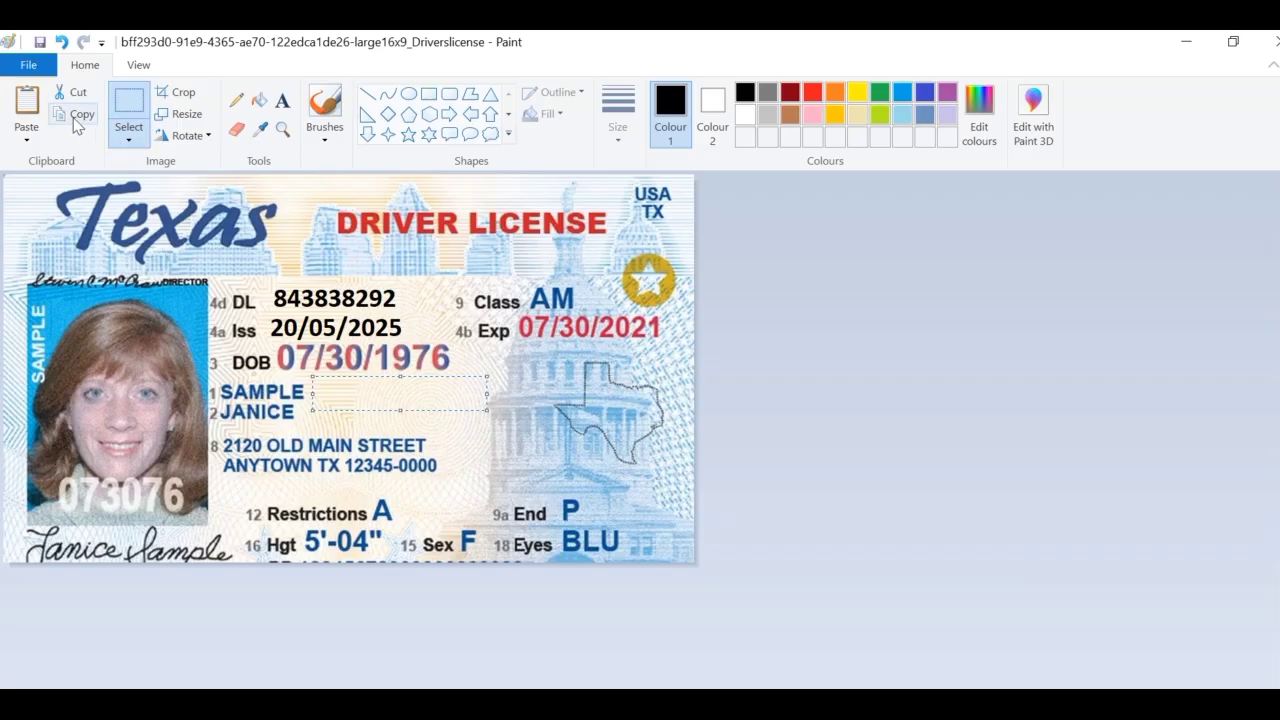
left_click(75, 116)
left_click(27, 105)
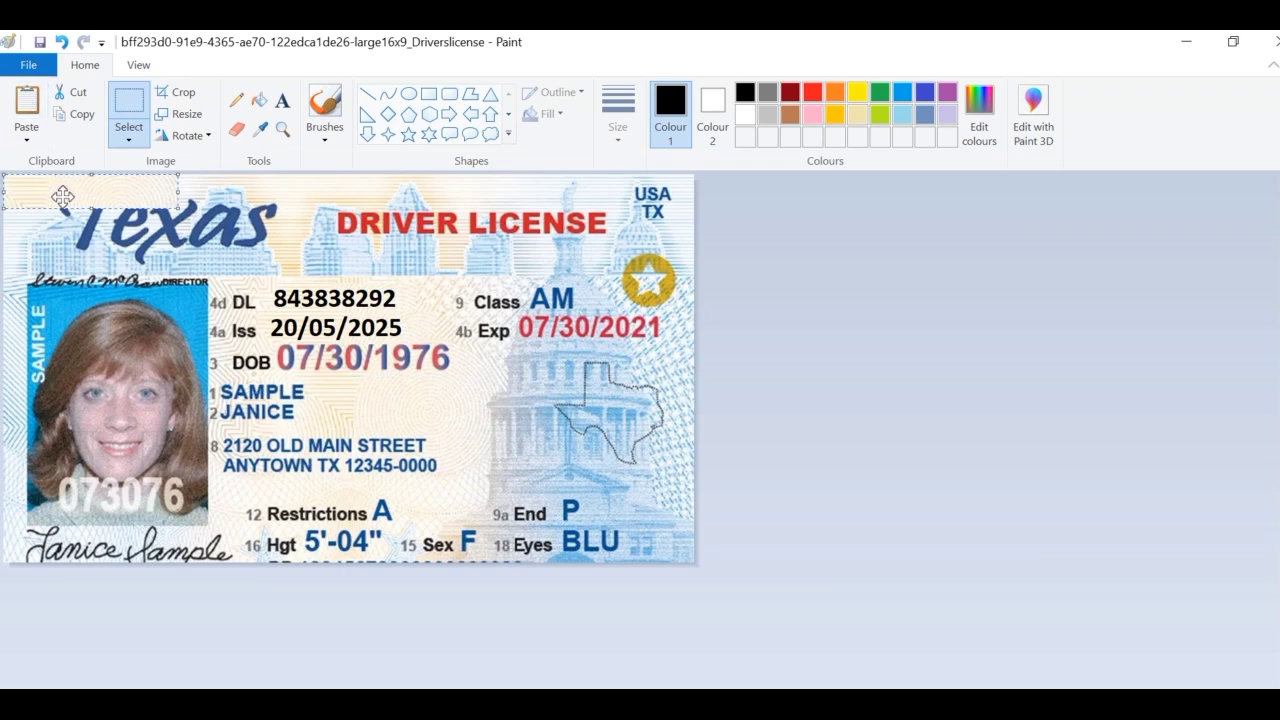
left_click_drag(62, 196, 332, 364)
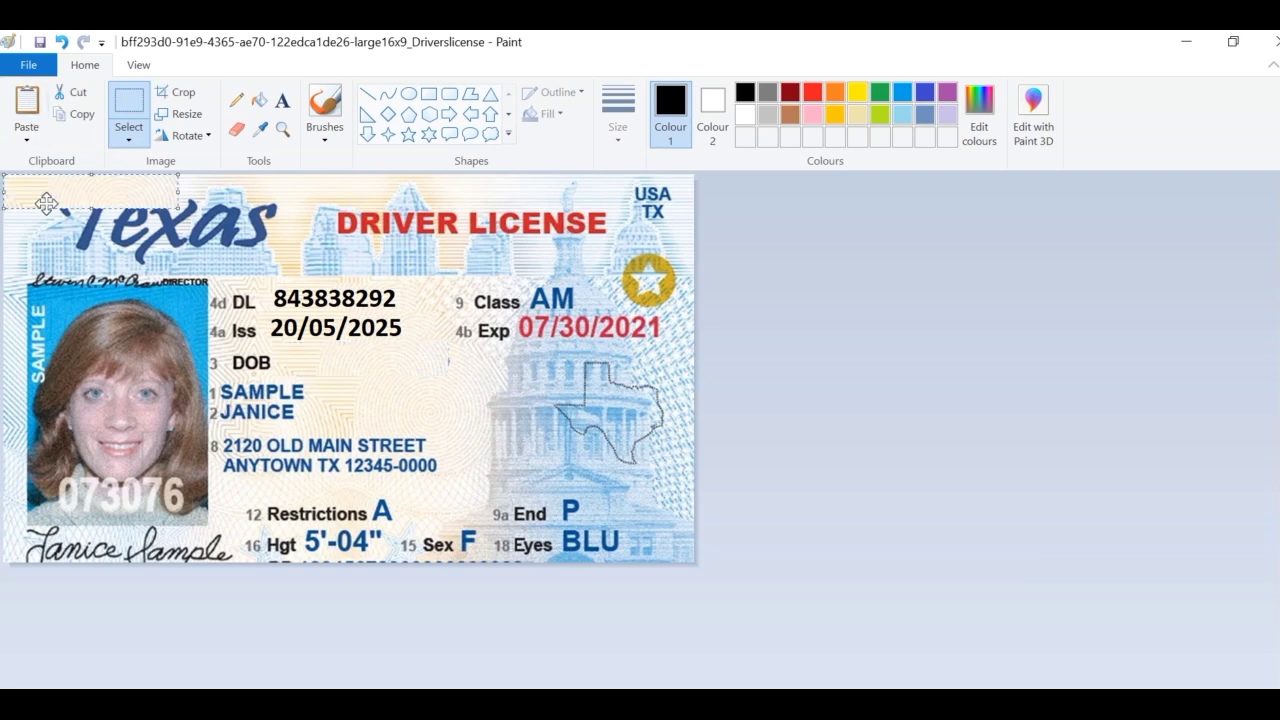
left_click(58, 190)
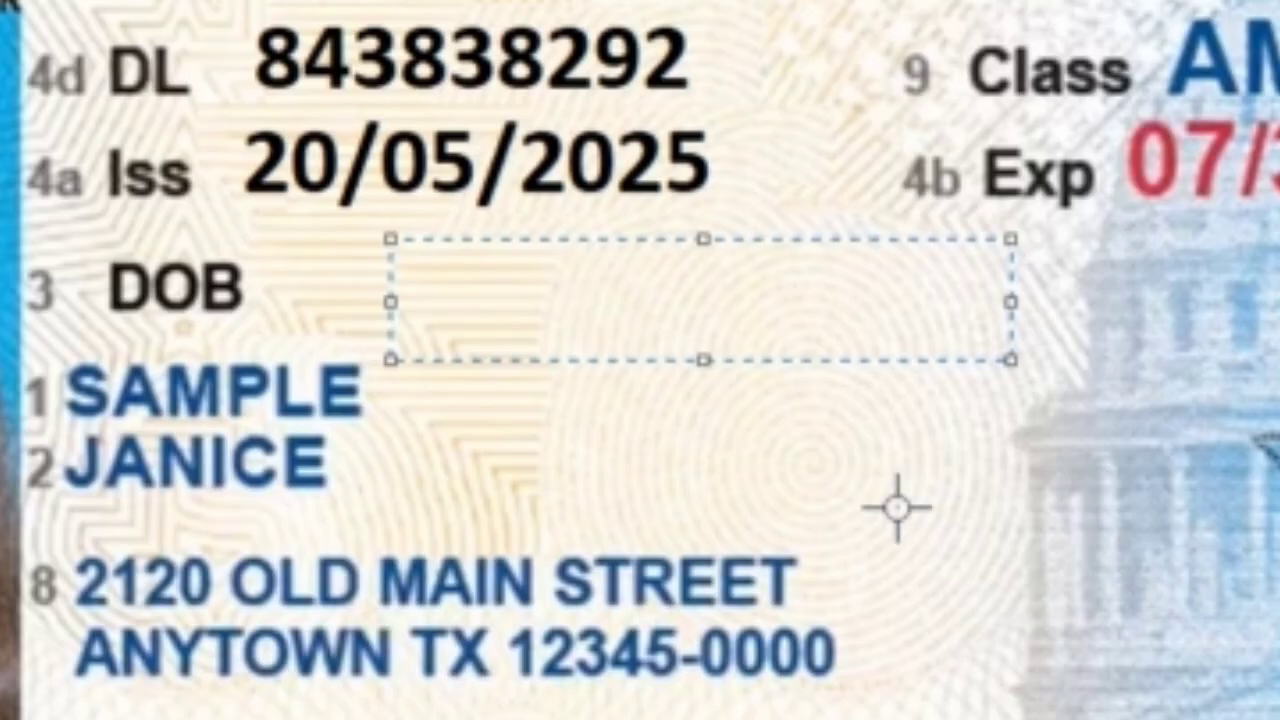
left_click(462, 430)
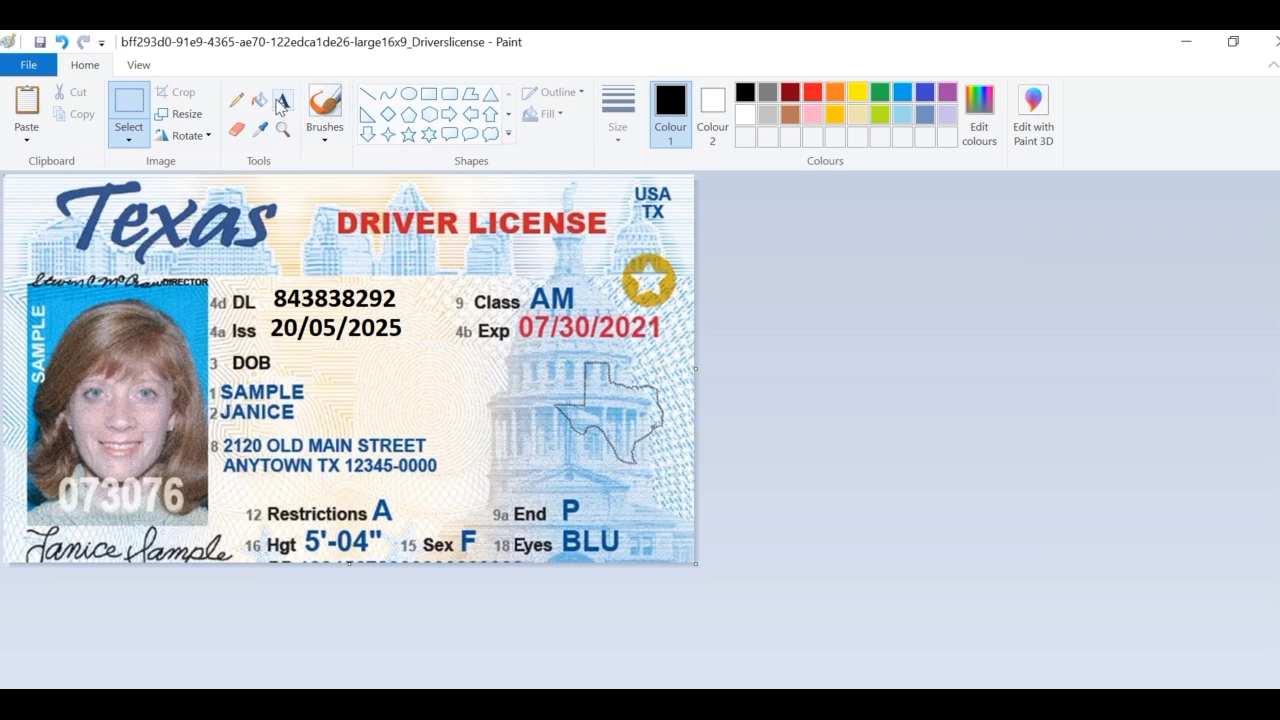
left_click(281, 101)
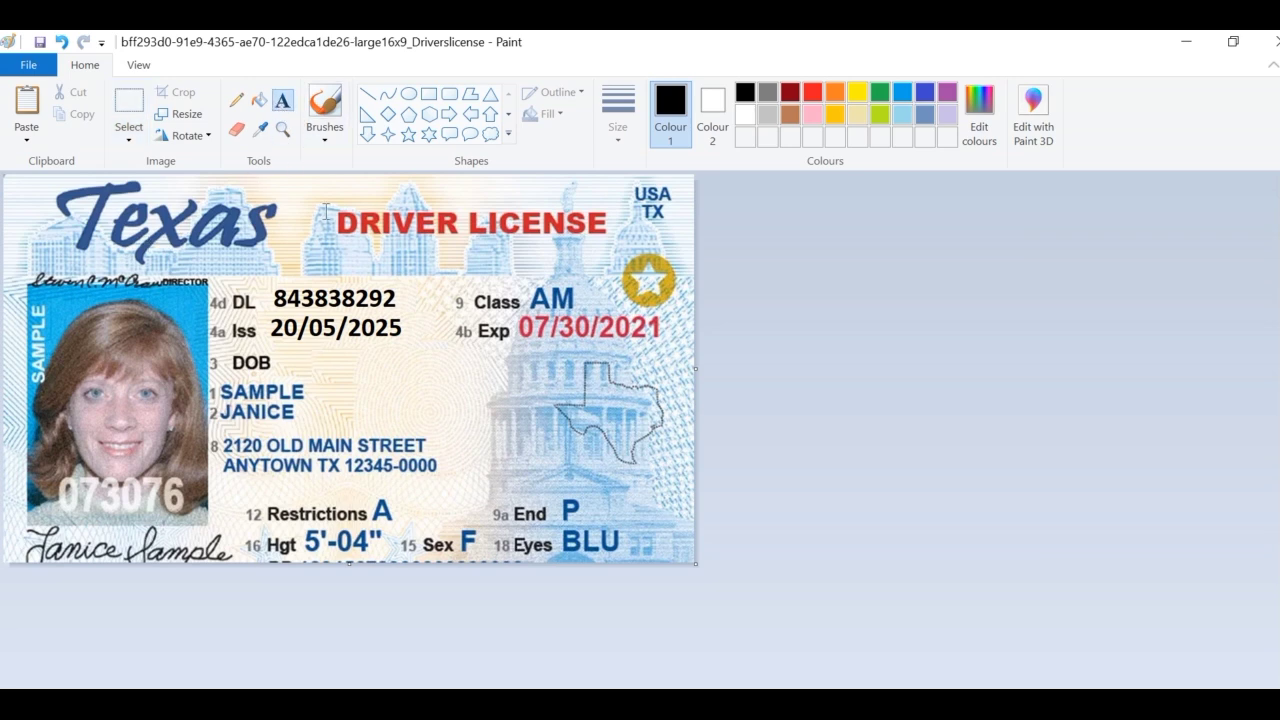
left_click(291, 361)
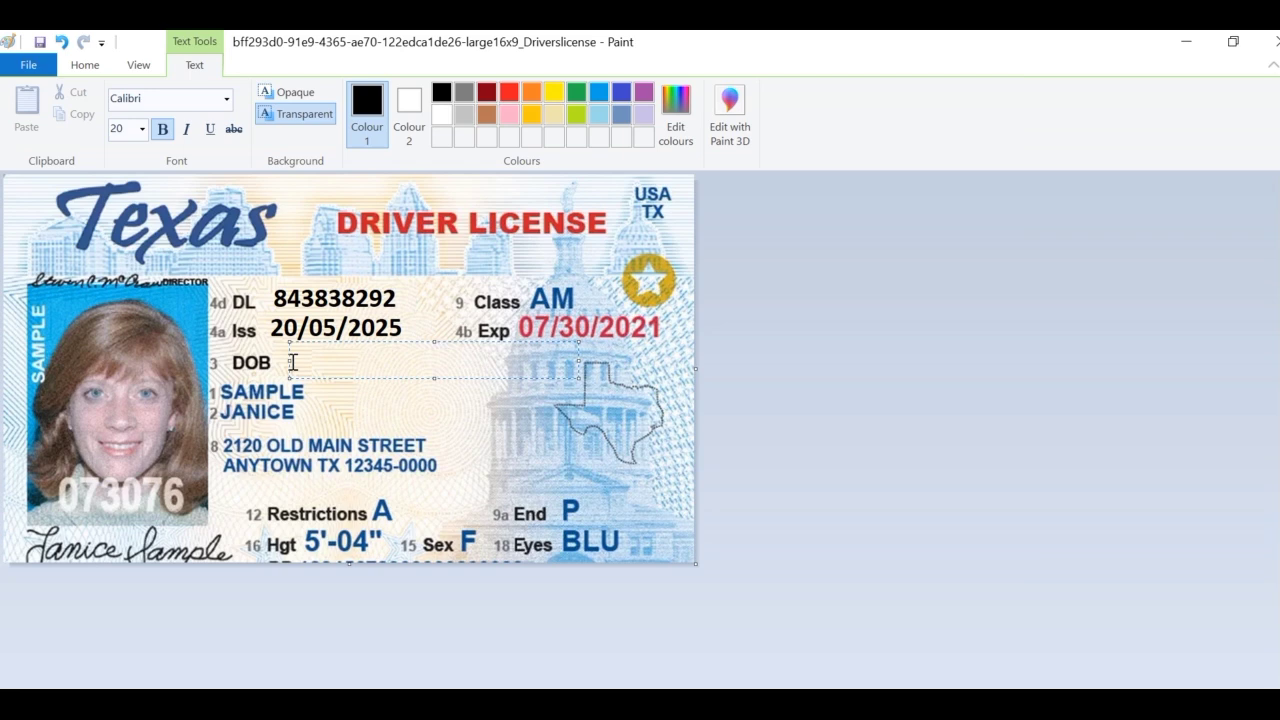
type("21/03")
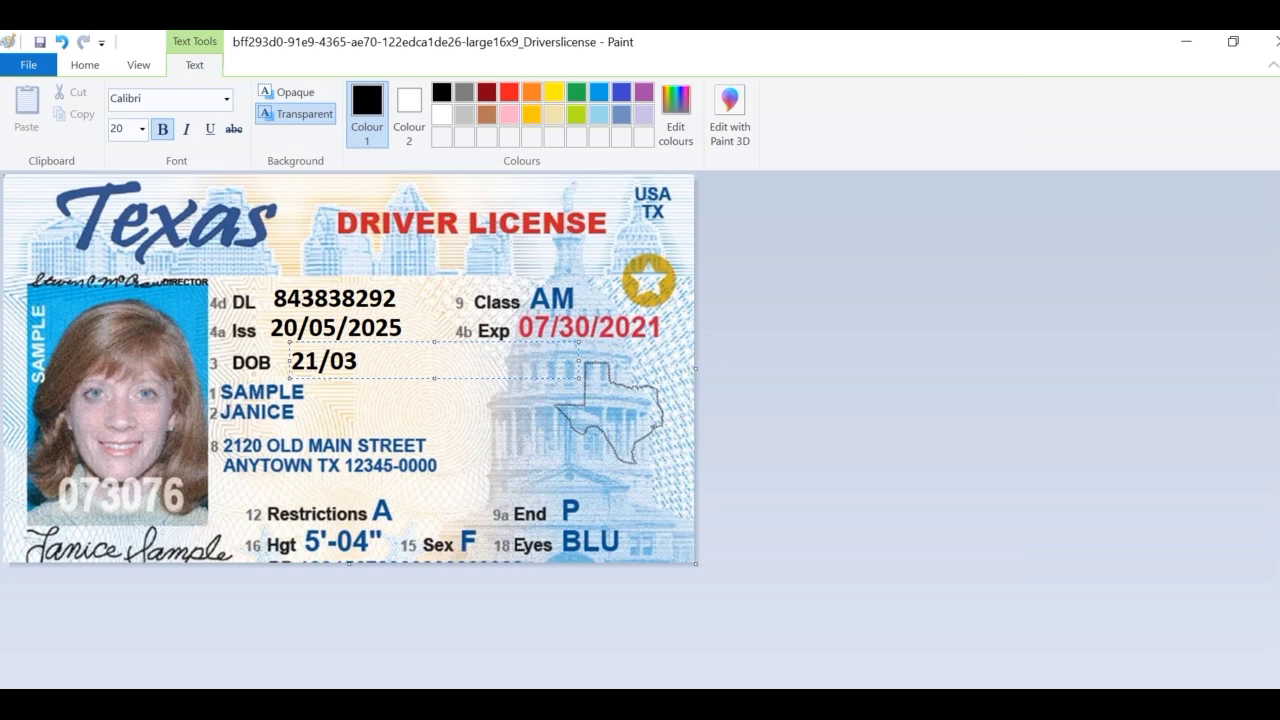
type("/1999")
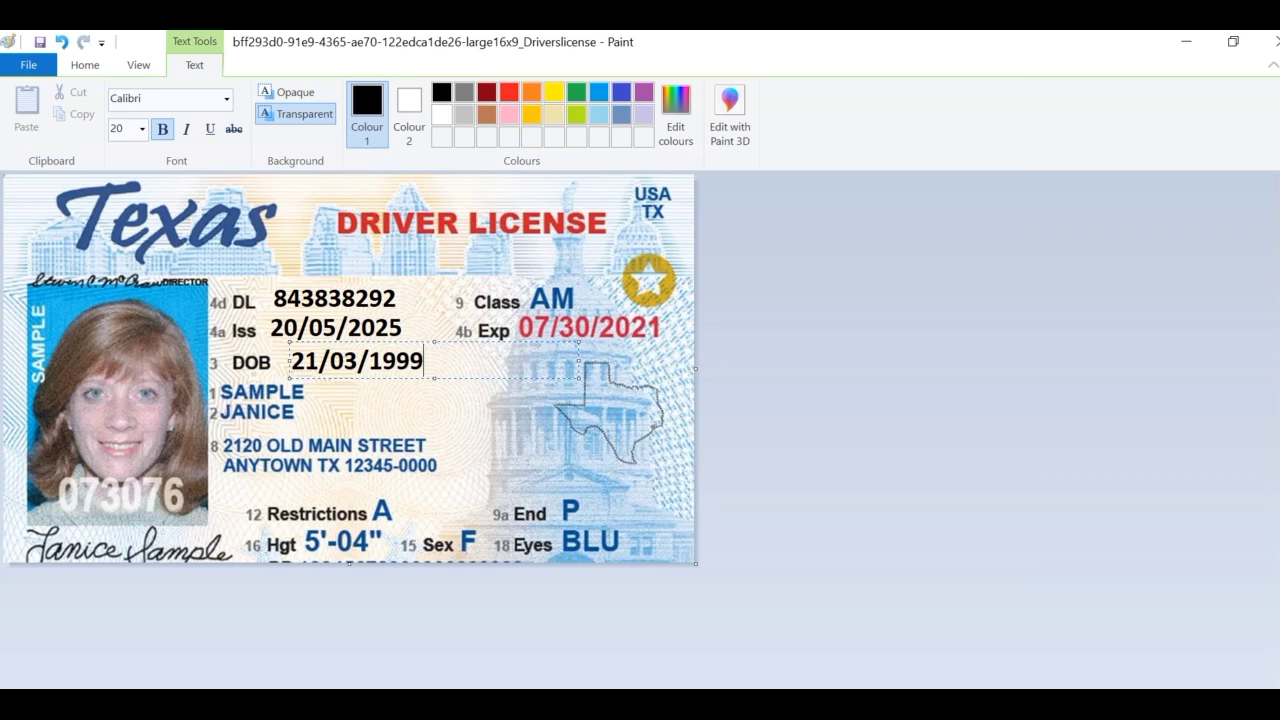
left_click(352, 397)
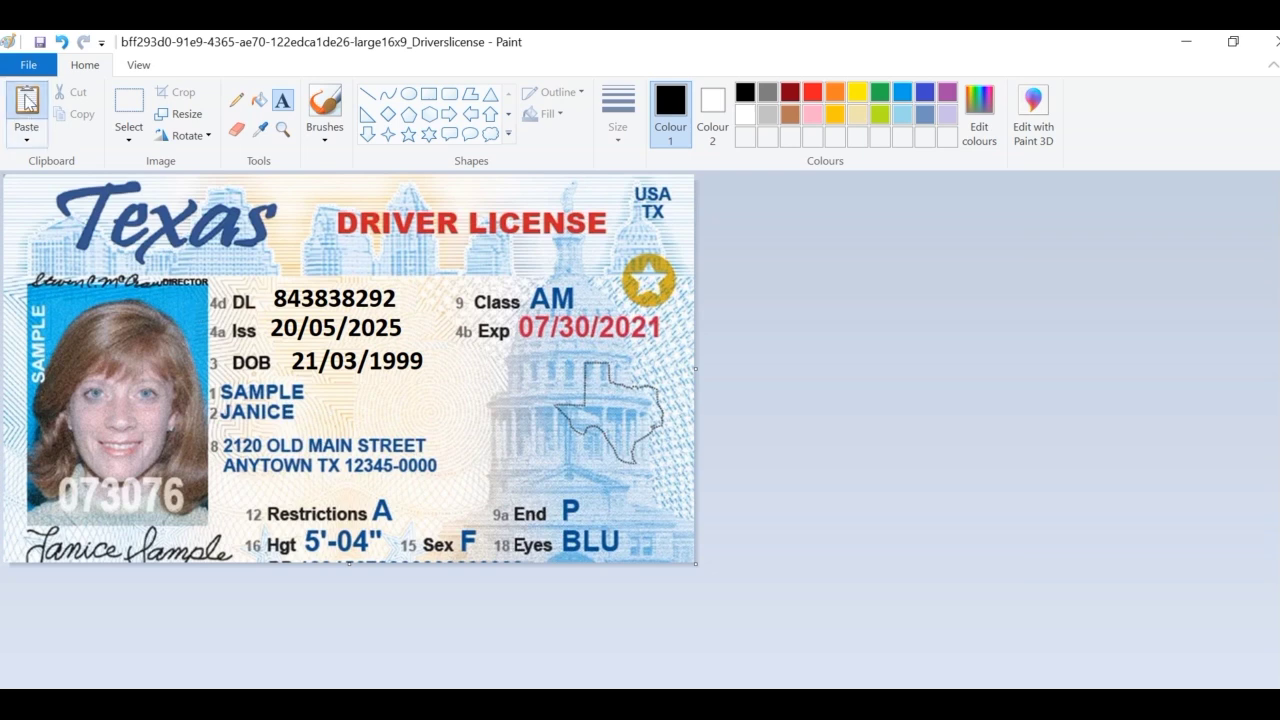
- Paste a blank background patch, stretch it taller, and place it over the JANICE name line
left_click(128, 105)
left_click_drag(65, 190, 295, 392)
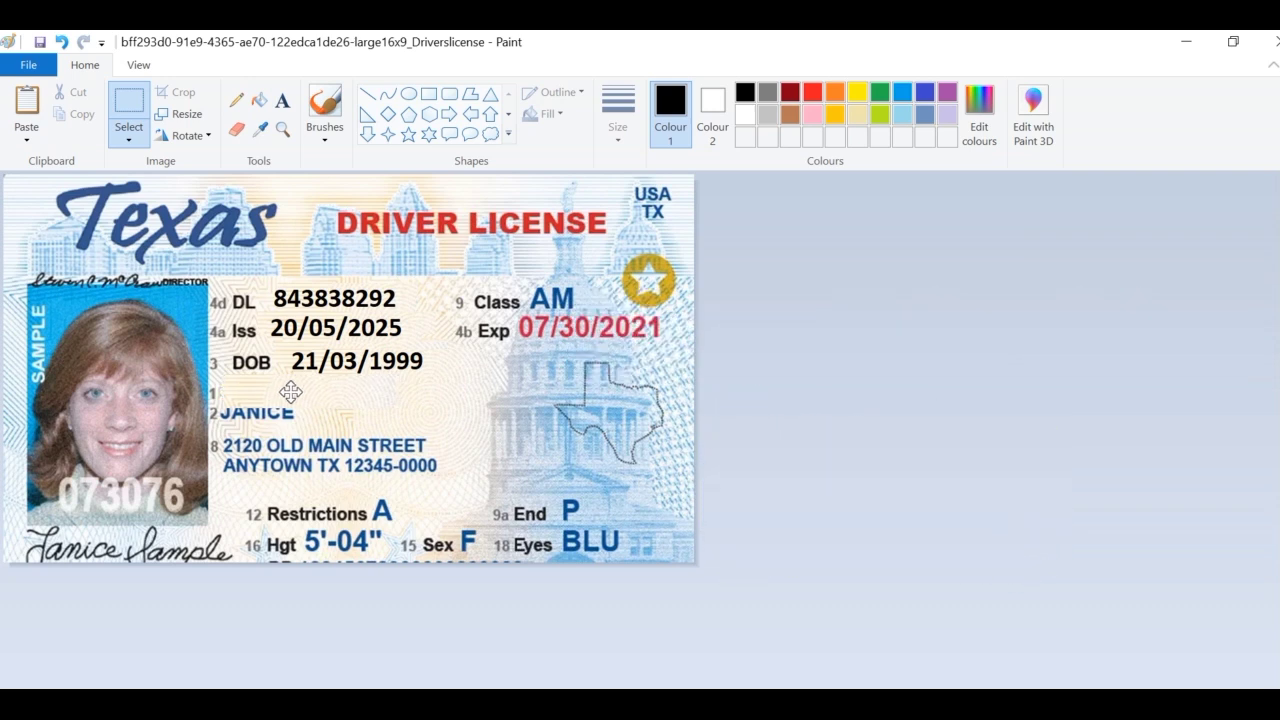
left_click(27, 100)
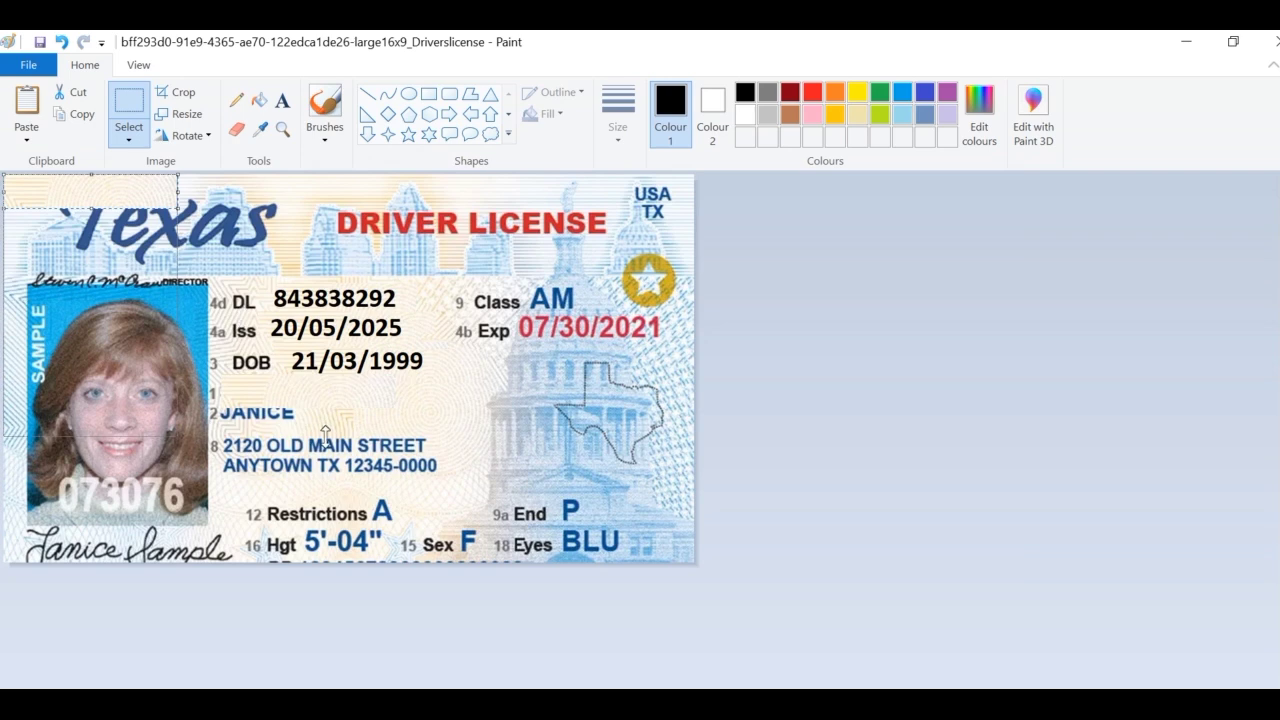
left_click_drag(150, 297, 110, 208)
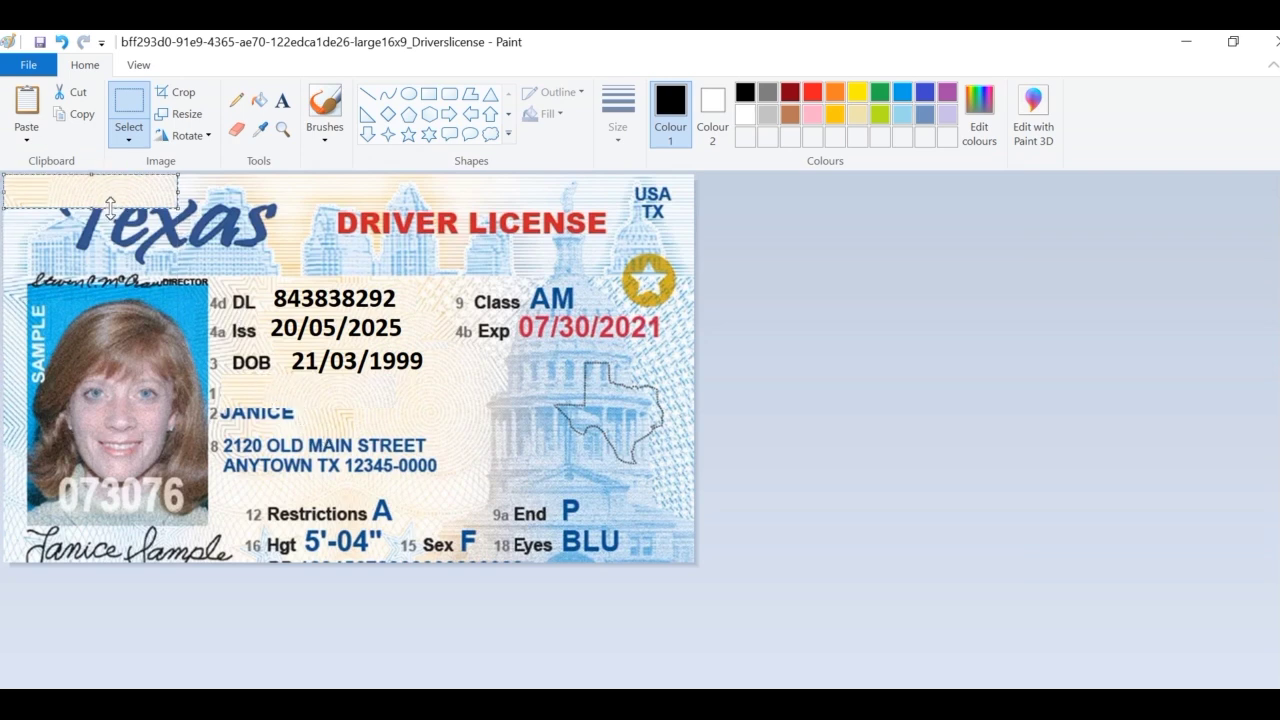
left_click_drag(107, 196, 313, 418)
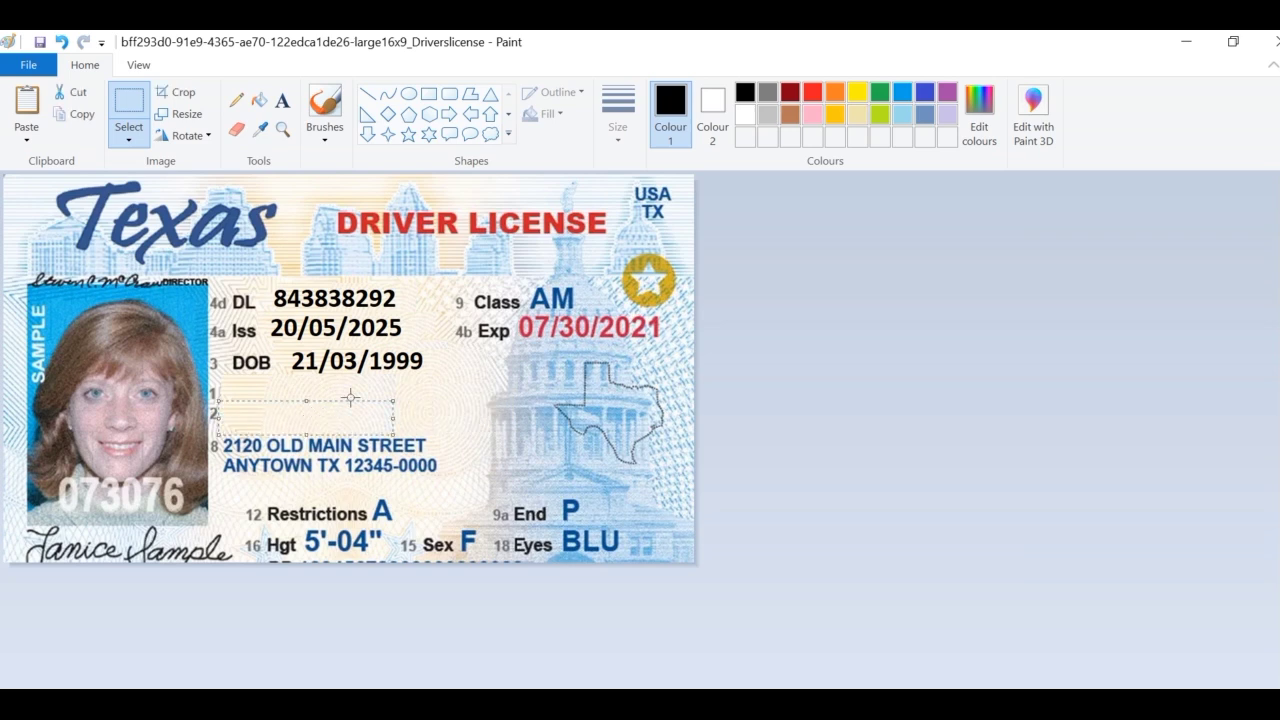
left_click(393, 349)
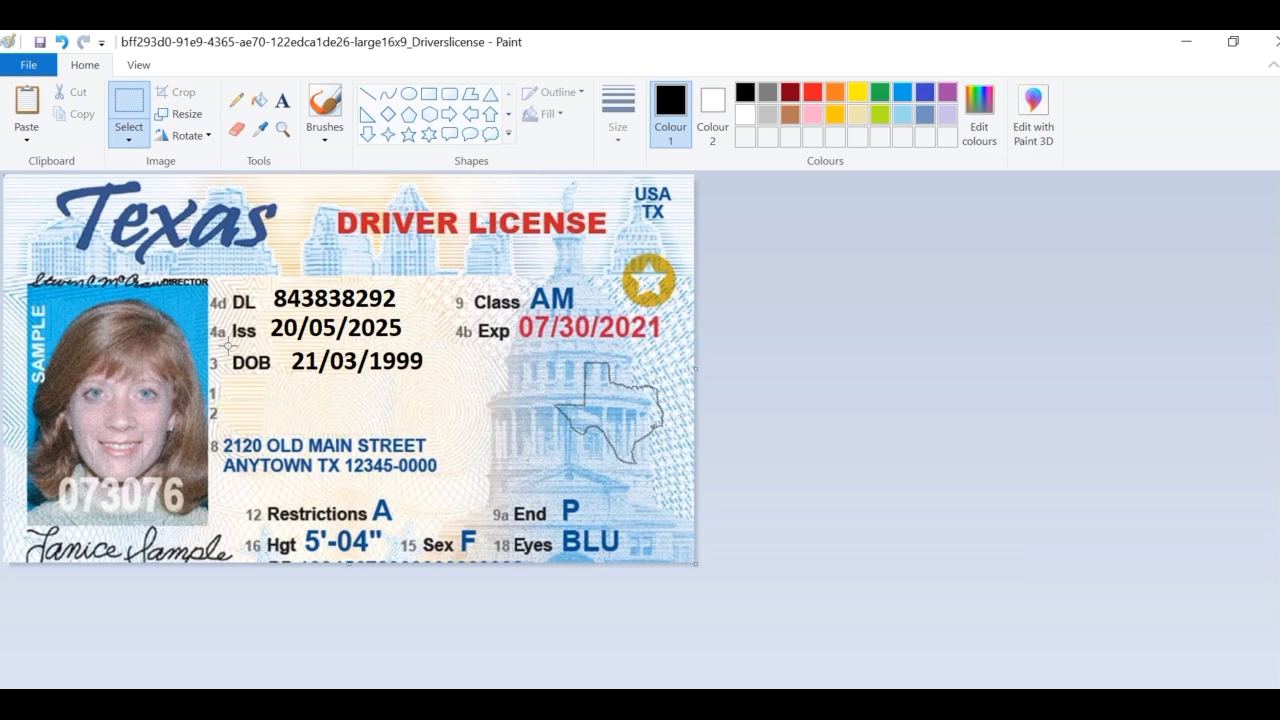
- Begin typing the new first name in bold black Calibri 20 on name line 1
left_click(279, 103)
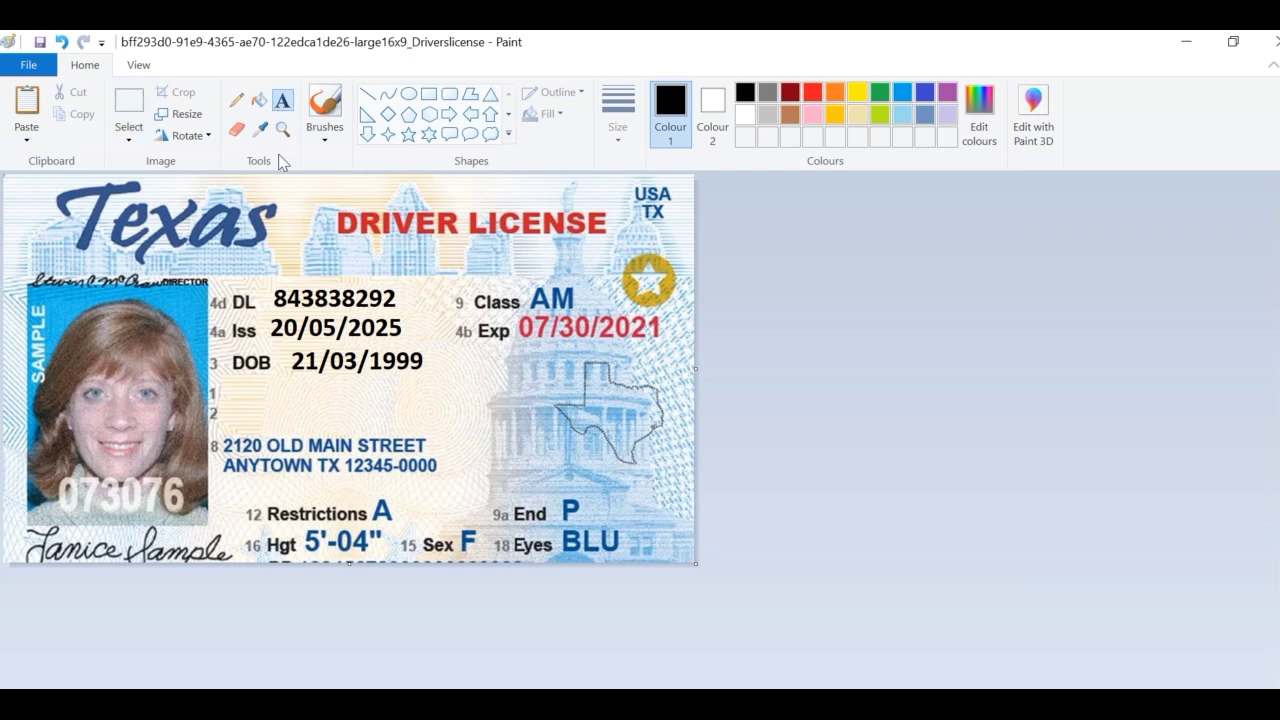
left_click(232, 395)
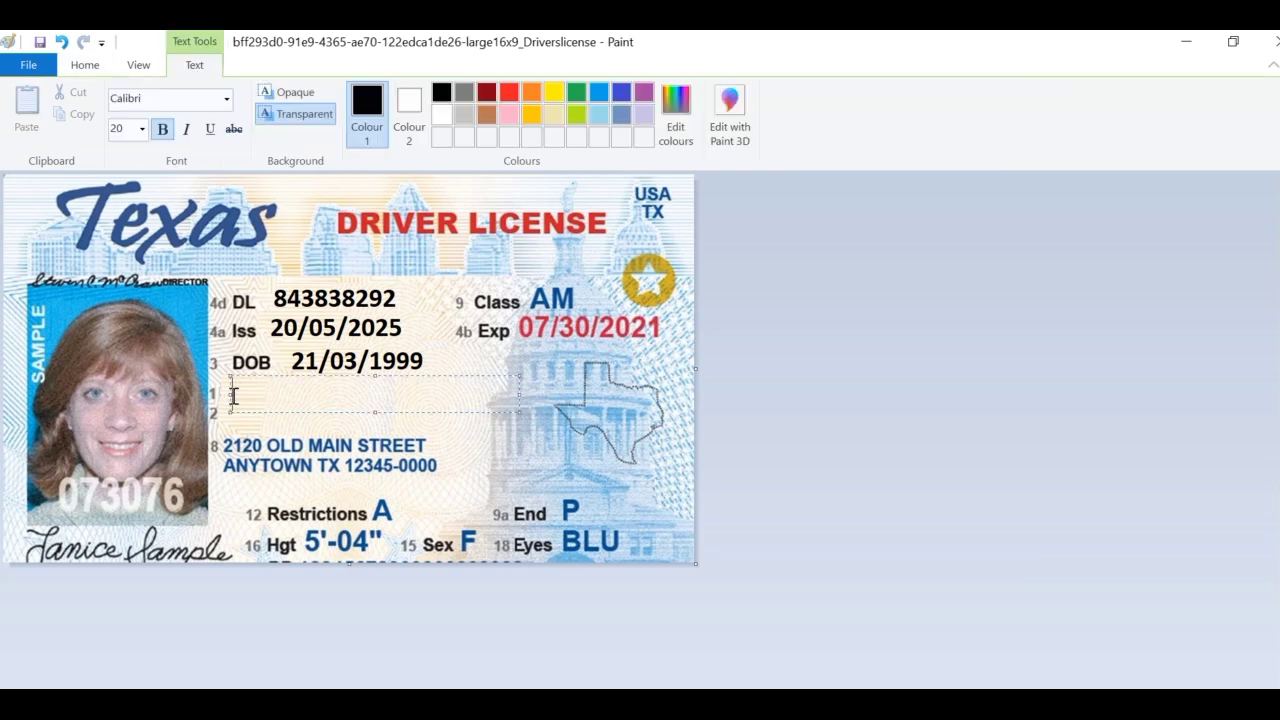
type("Joy")
type("afan")
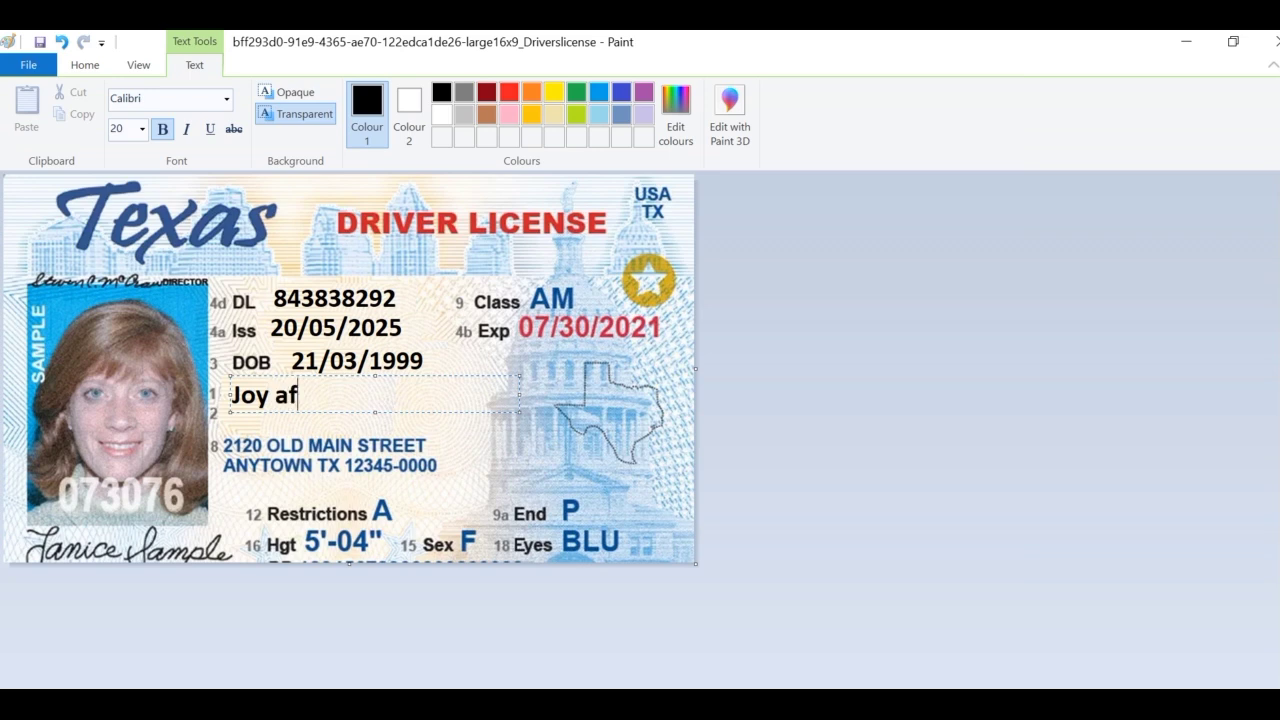
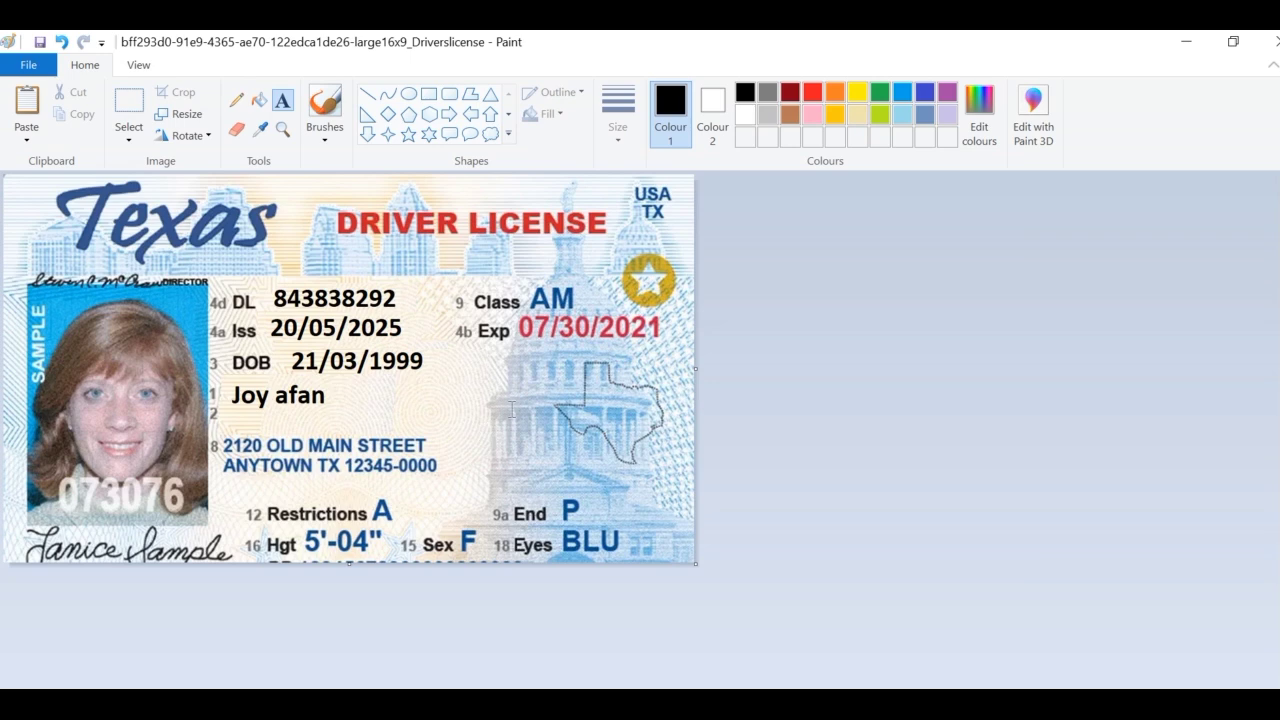
- Type the holder's surname on a new line beneath the first names and commit it
left_click(231, 419)
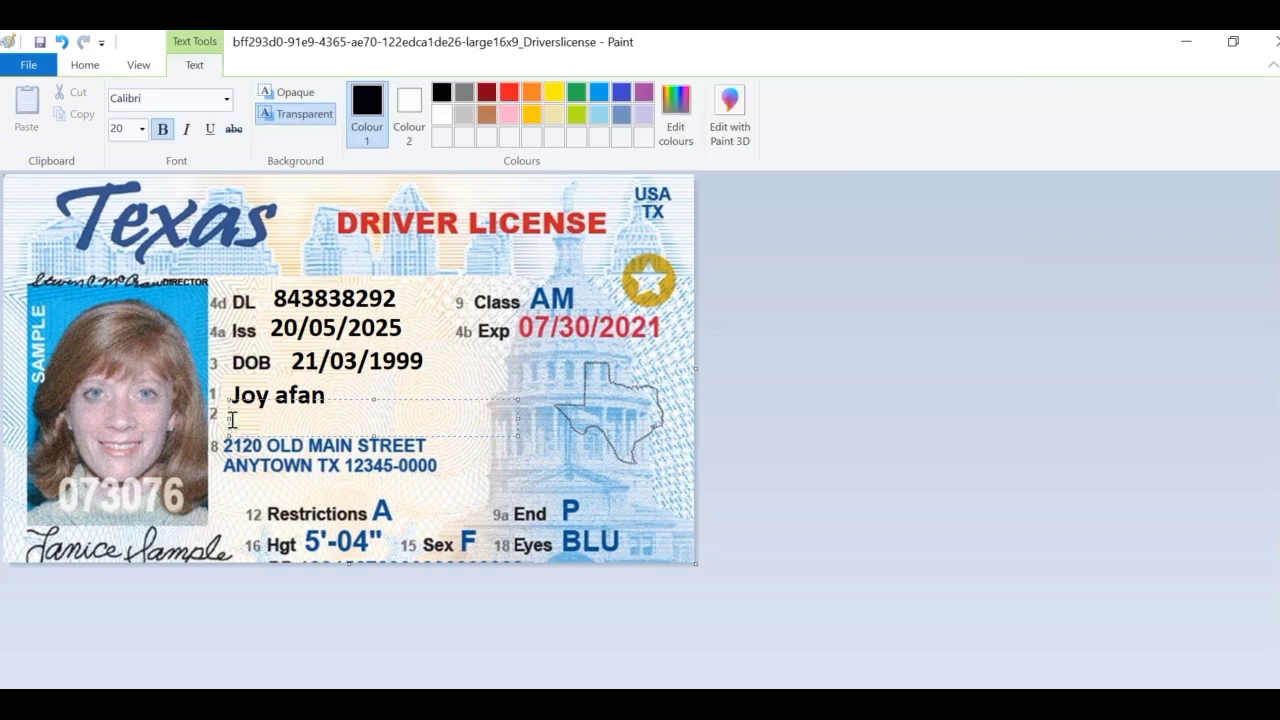
type("Smith")
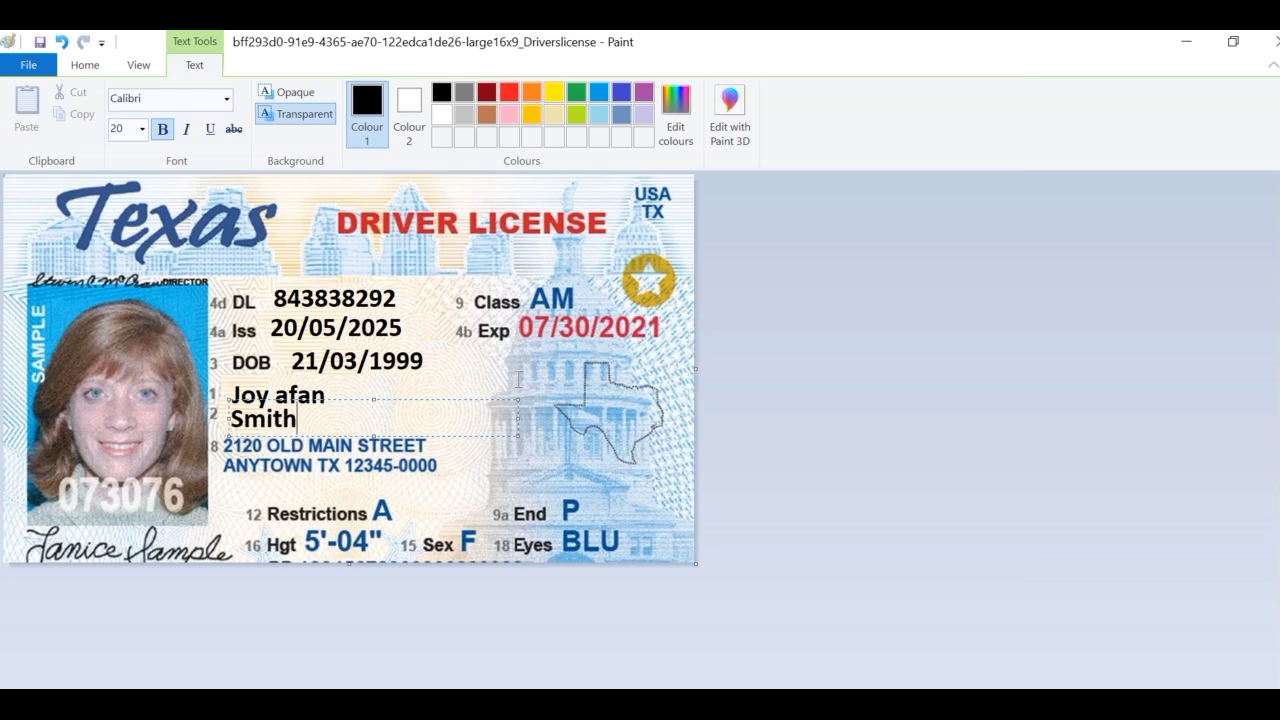
left_click(512, 333)
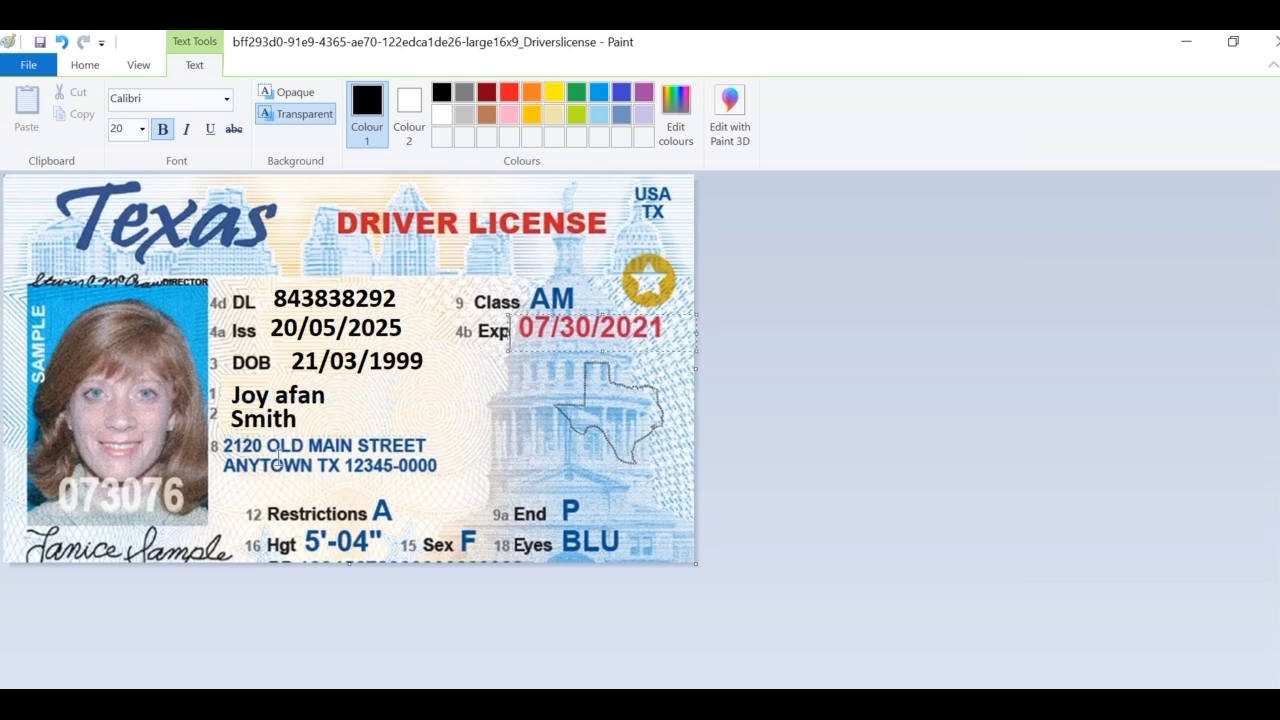
left_click(278, 458)
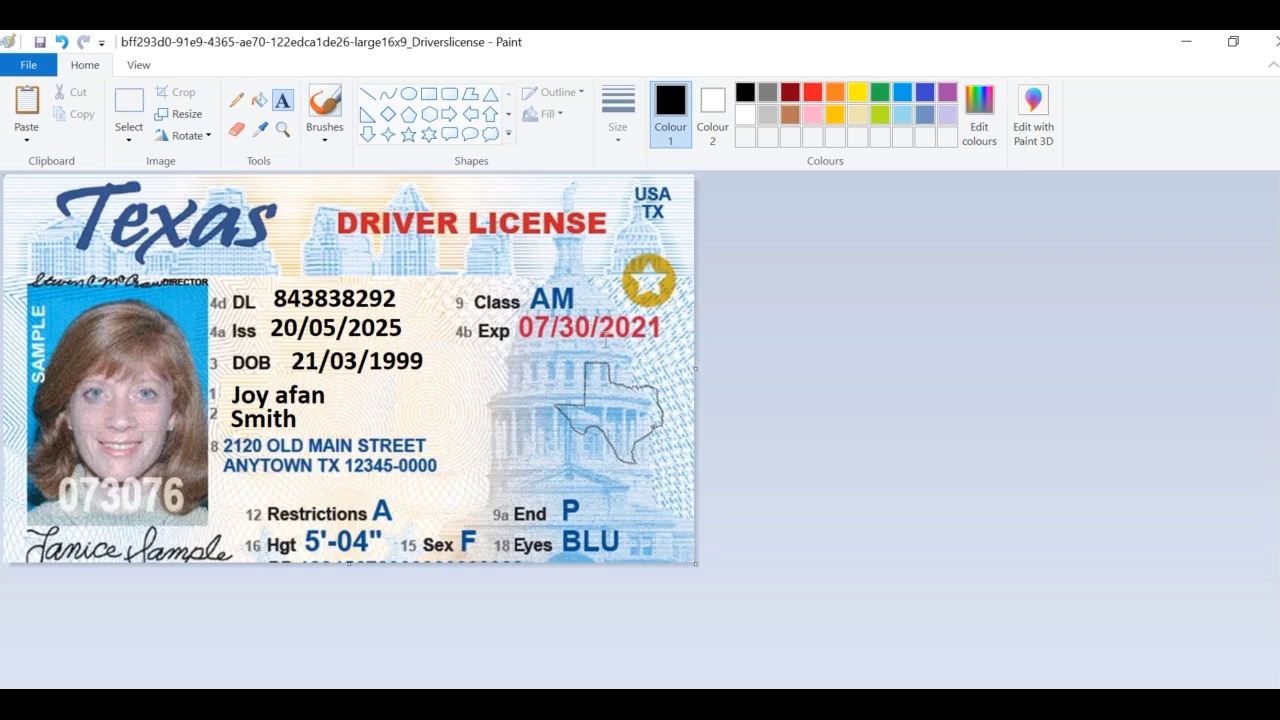
- Select a wide plain background strip just below the expiry date
left_click(137, 115)
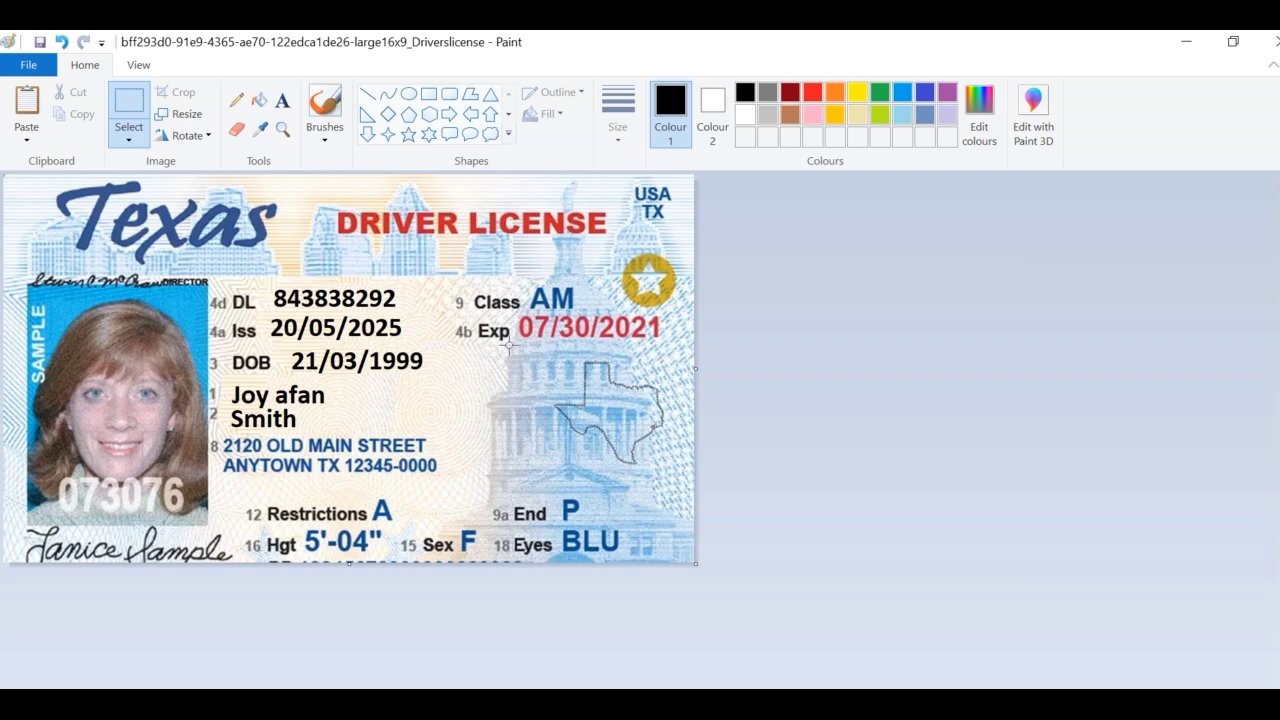
left_click_drag(514, 343, 628, 360)
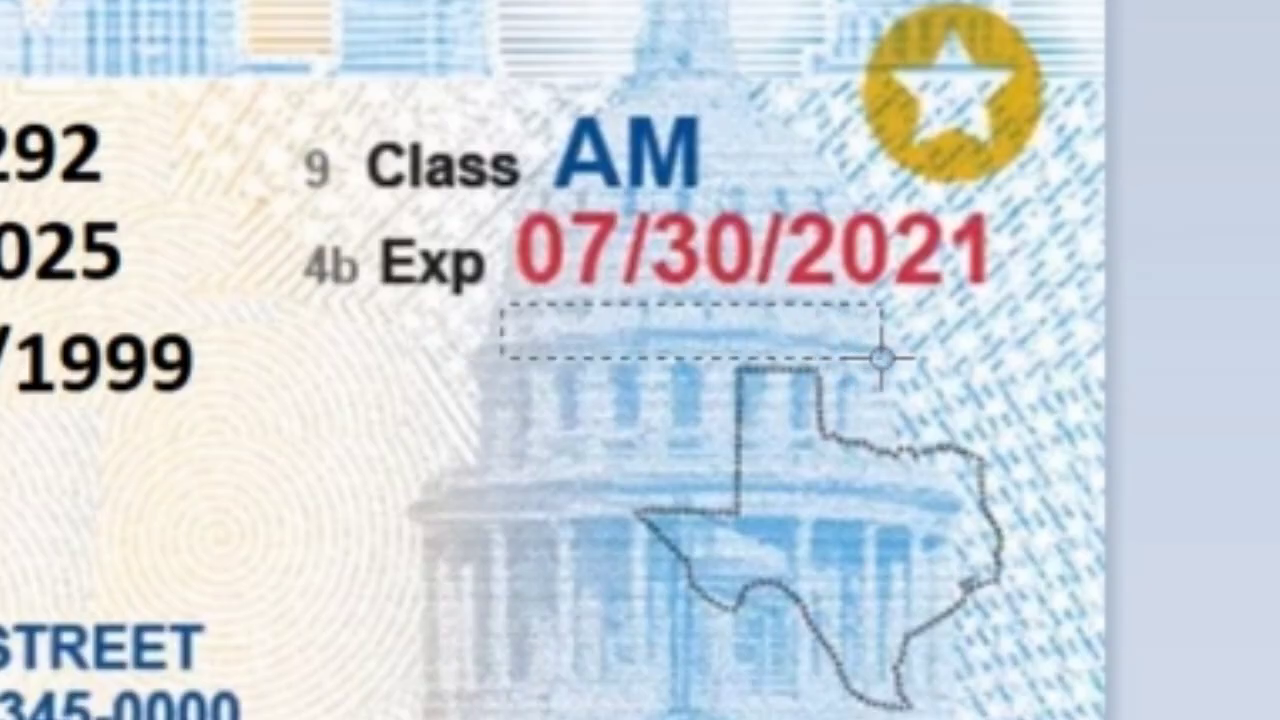
left_click_drag(880, 358, 1128, 360)
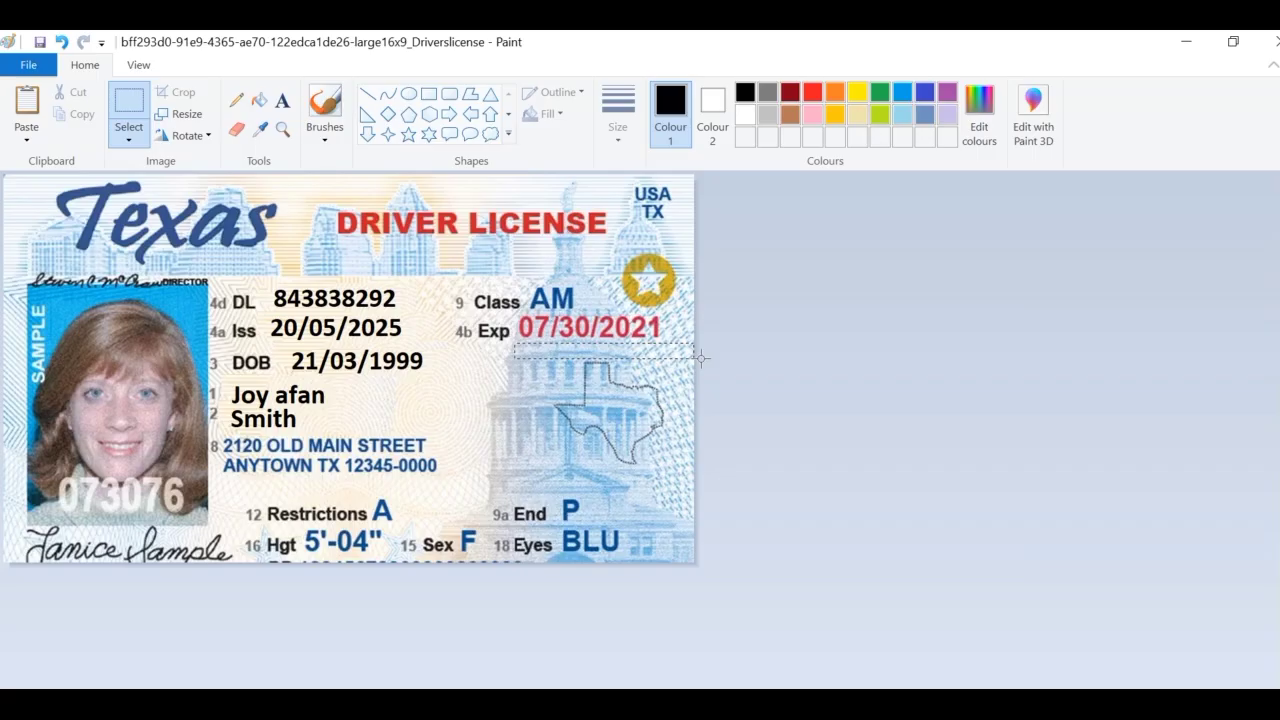
left_click_drag(701, 358, 697, 358)
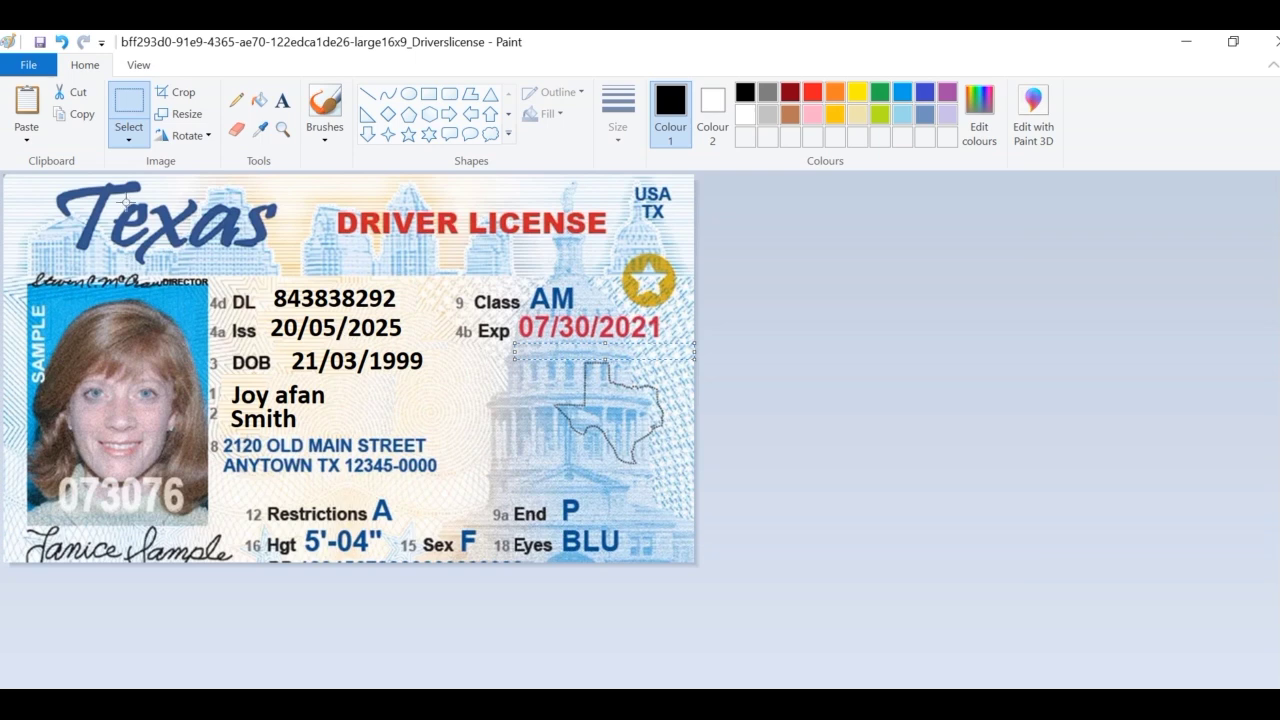
- Paste the background strip and fix it over the red date 07/30/2021
left_click(27, 100)
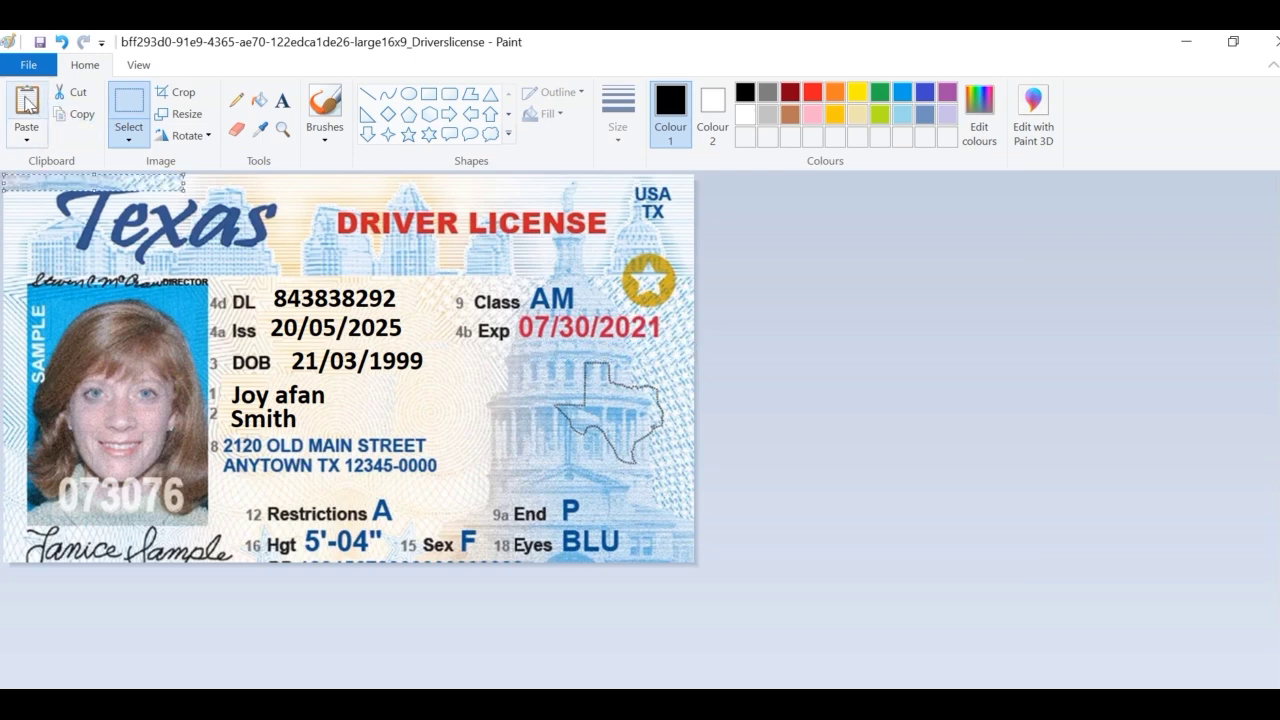
left_click_drag(65, 182, 584, 318)
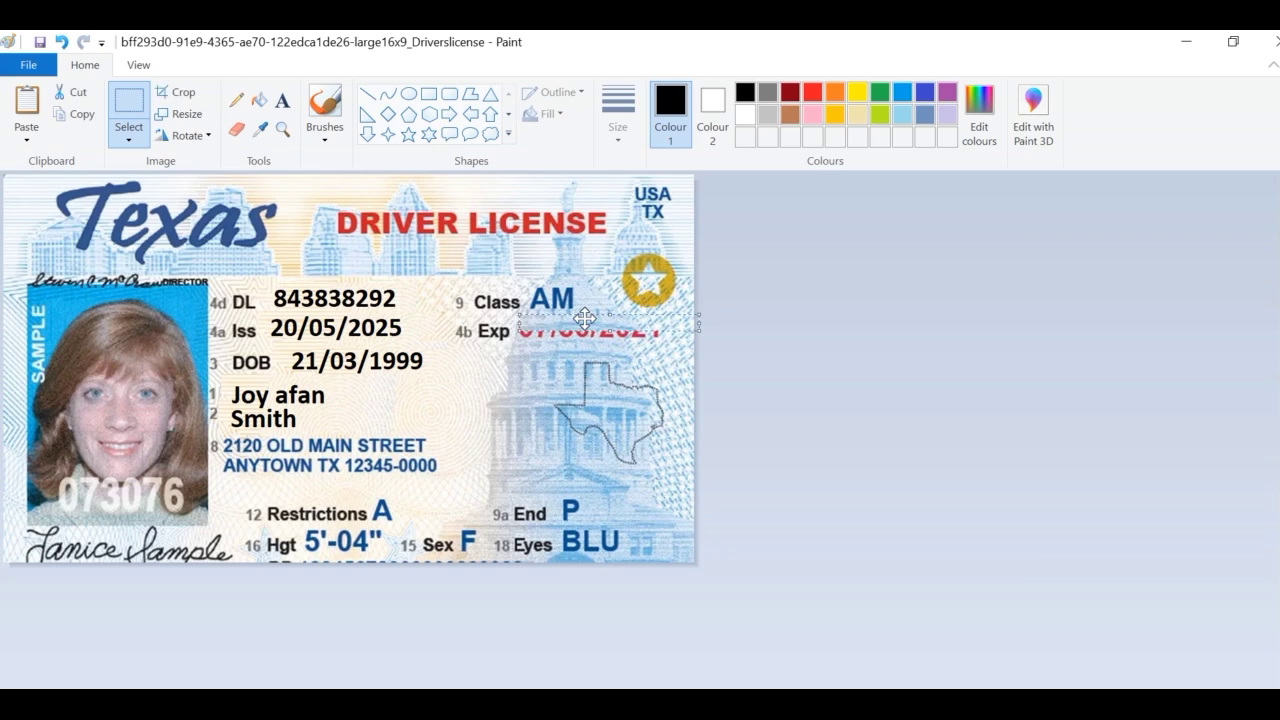
left_click(27, 100)
left_click_drag(63, 178, 579, 331)
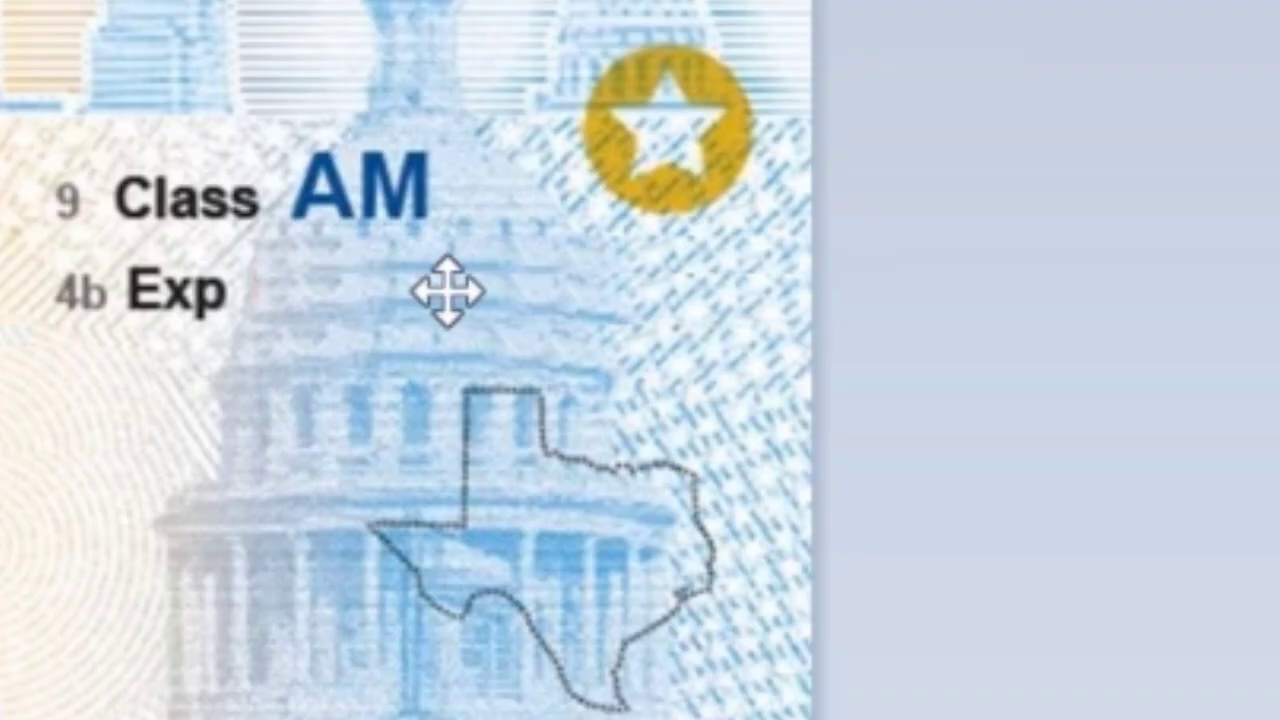
left_click_drag(447, 290, 431, 289)
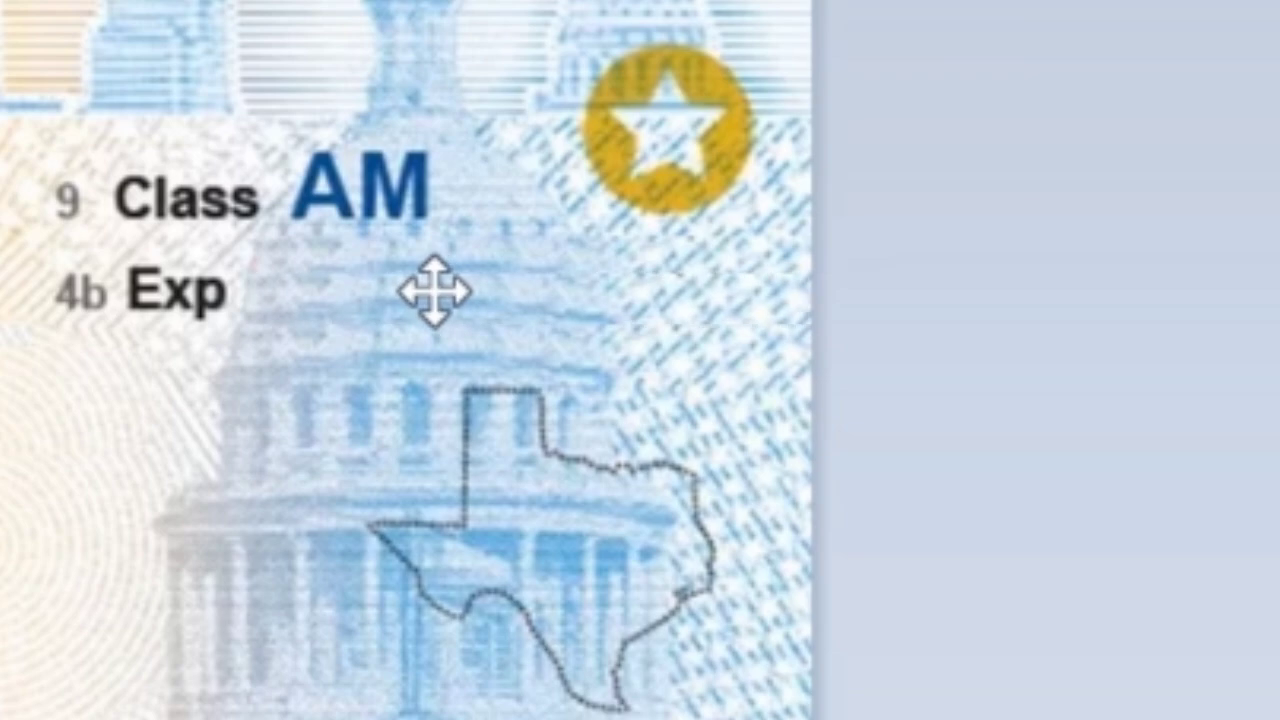
left_click(384, 340)
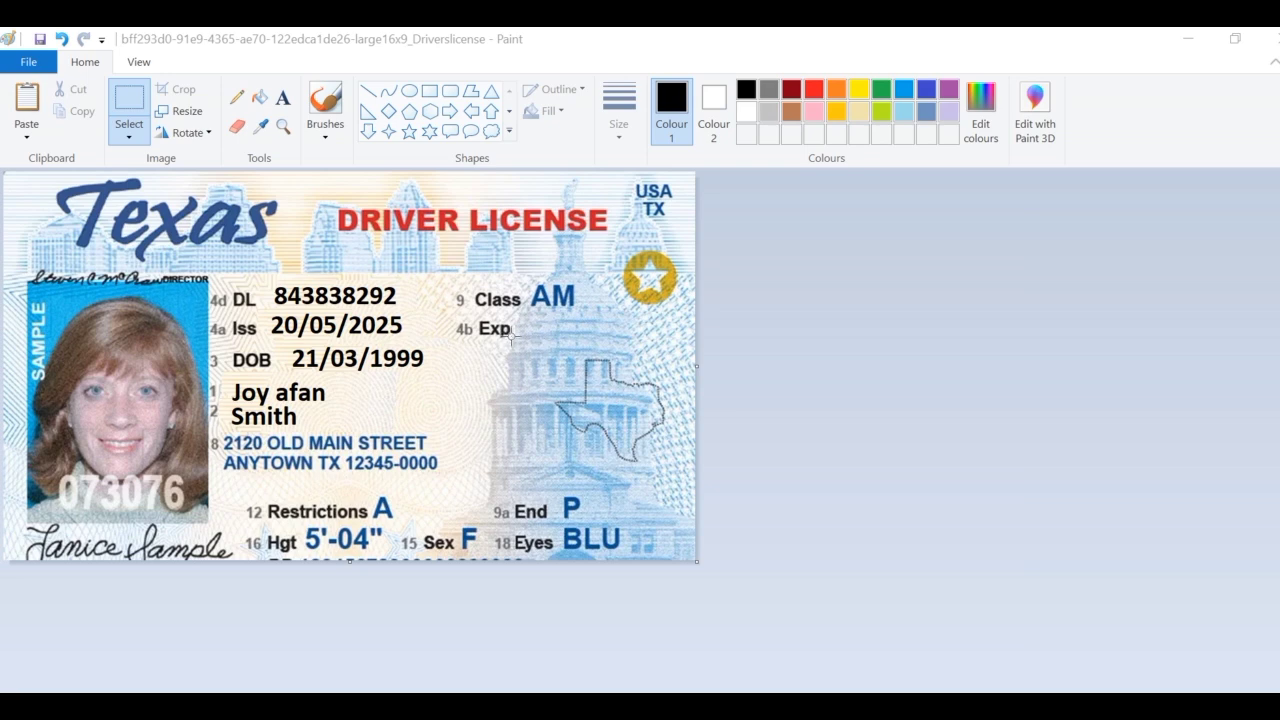
- Write 20/0/2030 beside Exp in 12-point black text and commit it
left_click(283, 100)
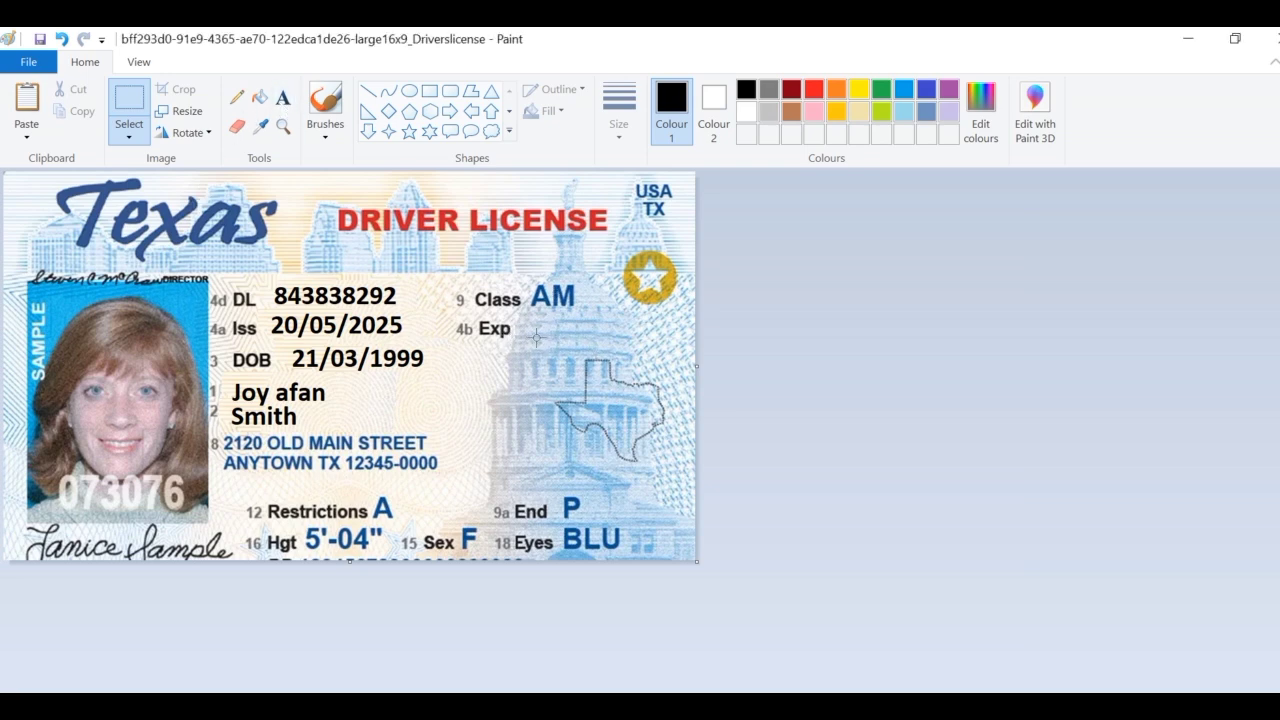
left_click(283, 100)
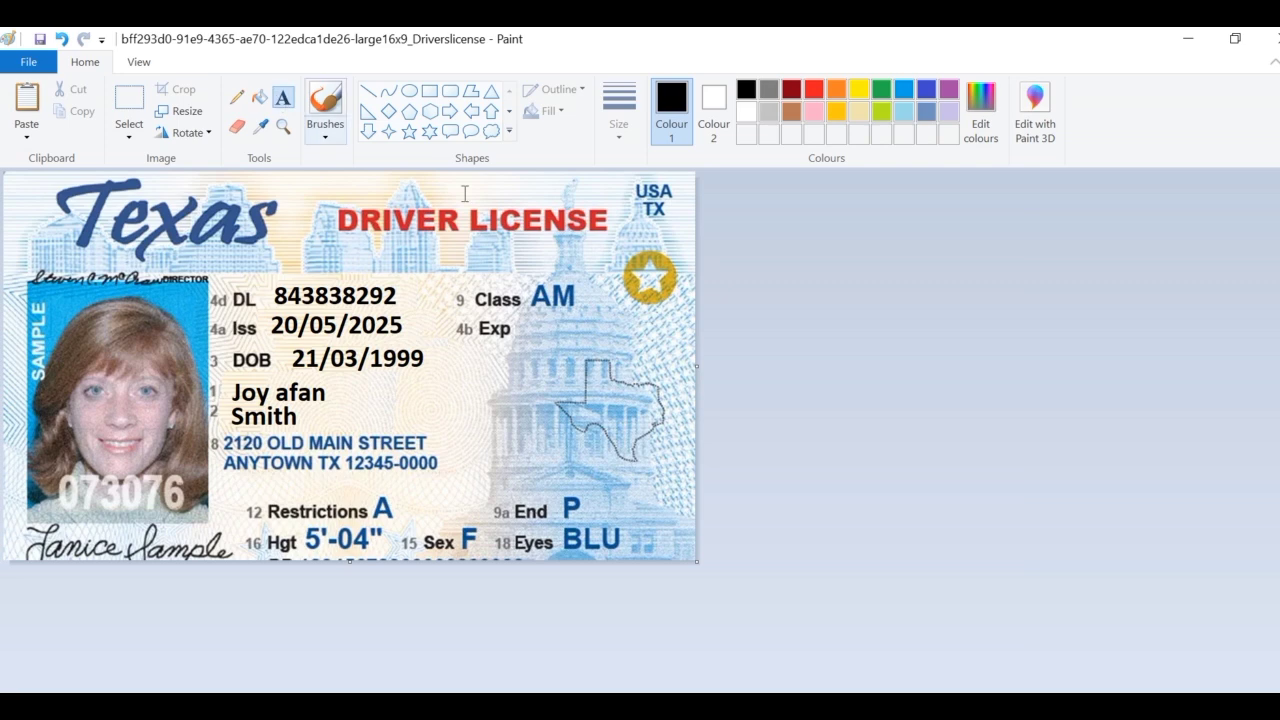
left_click(530, 328)
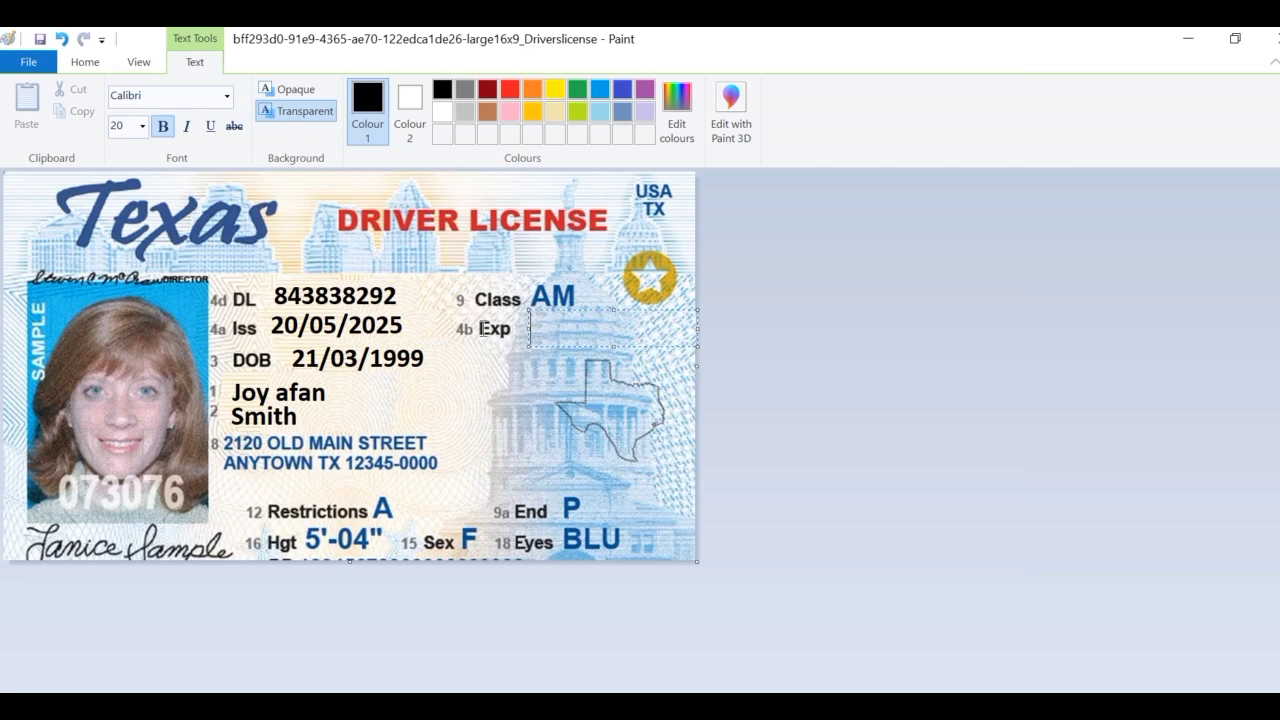
left_click(145, 129)
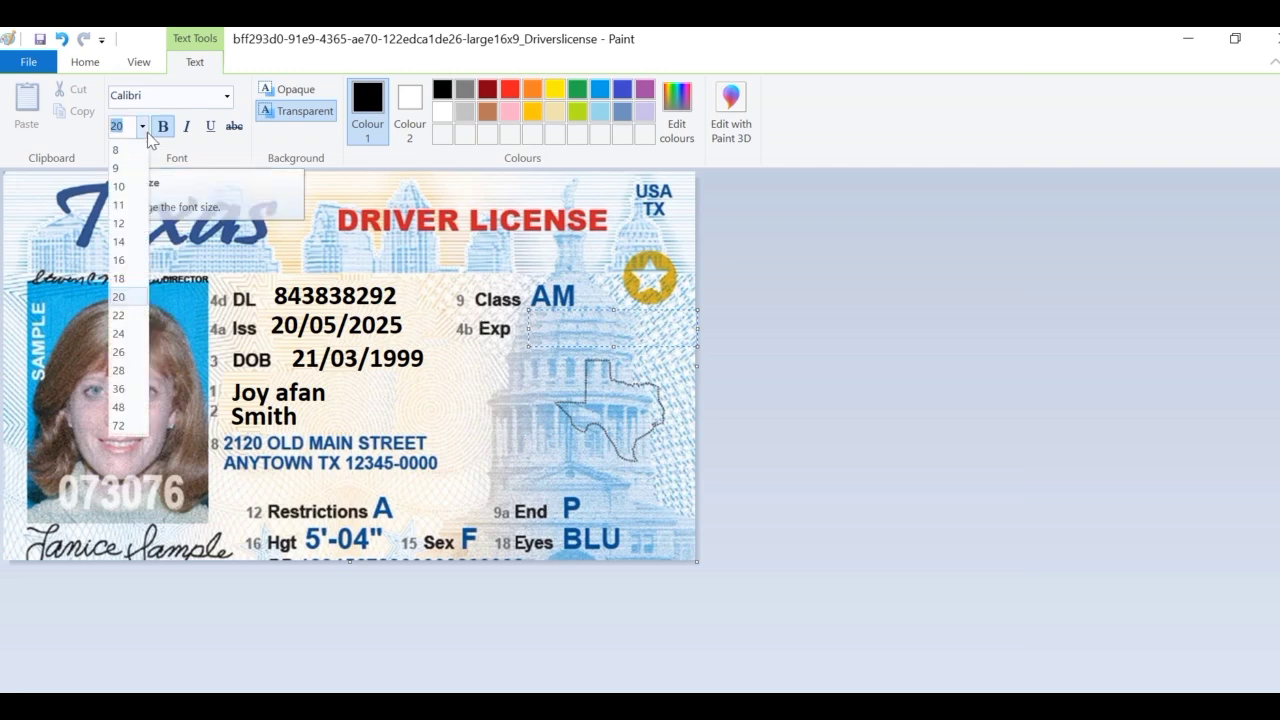
left_click(132, 224)
left_click(570, 327)
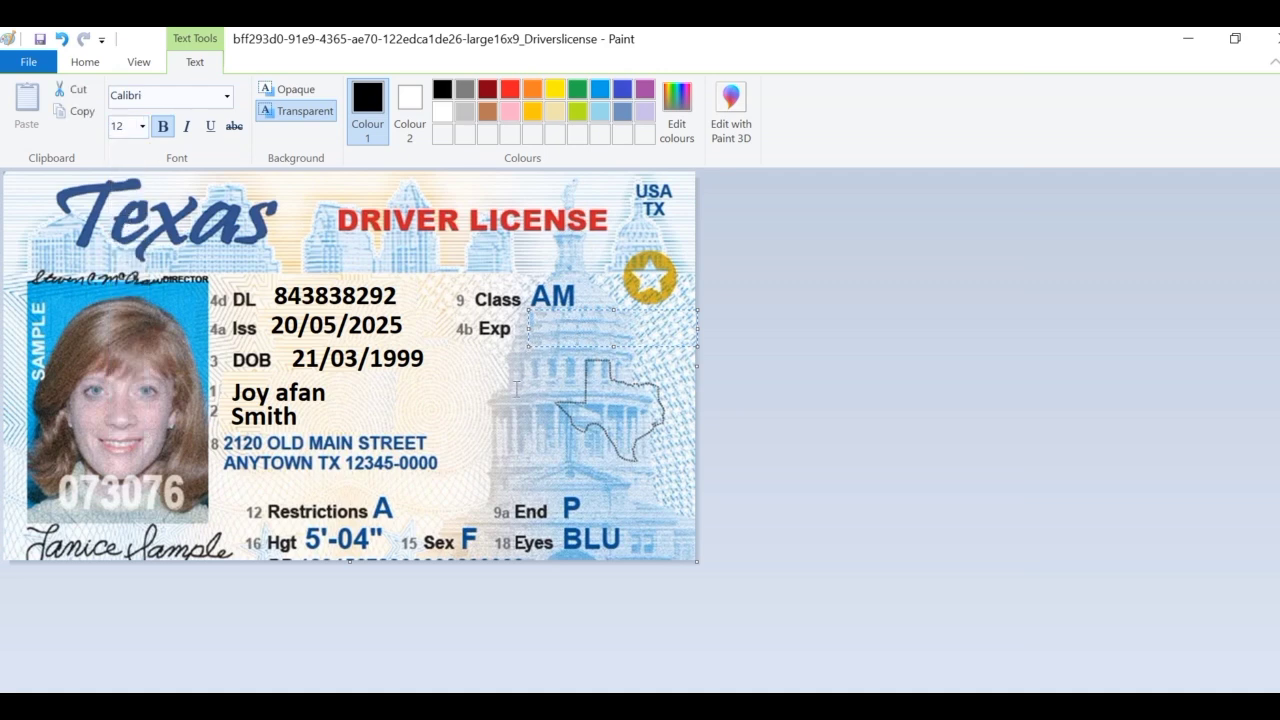
left_click(514, 363)
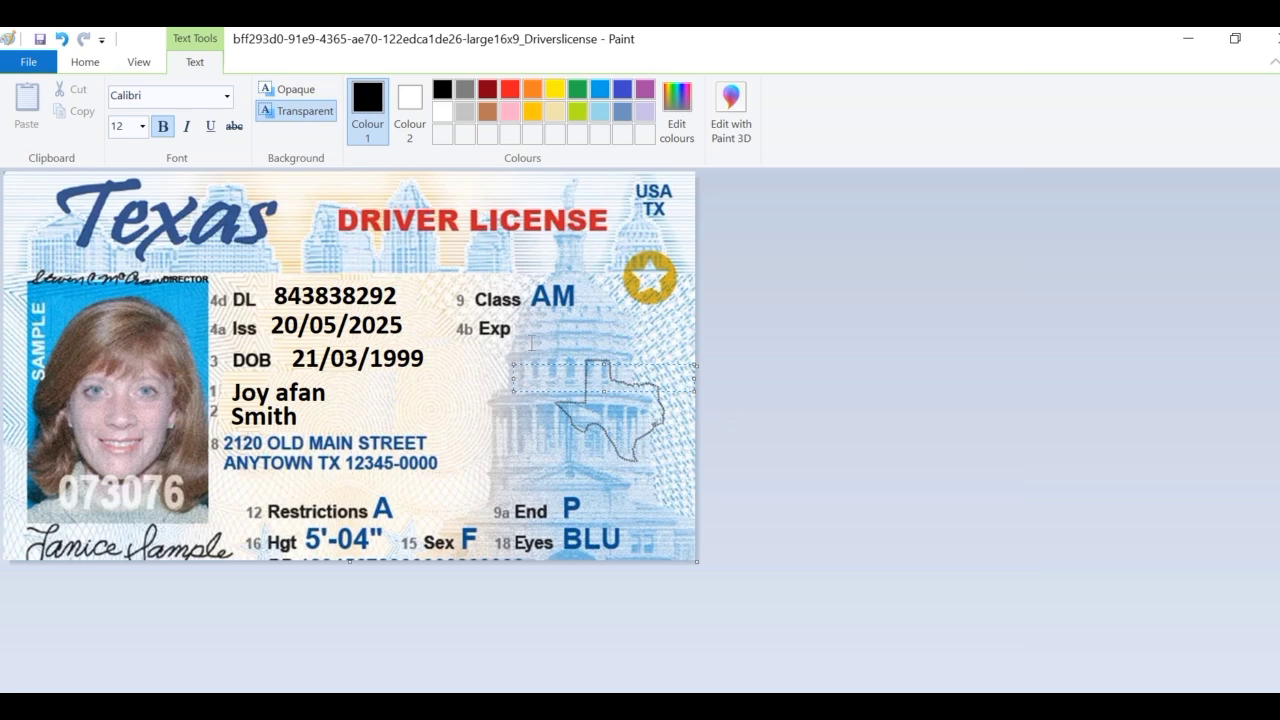
left_click(531, 329)
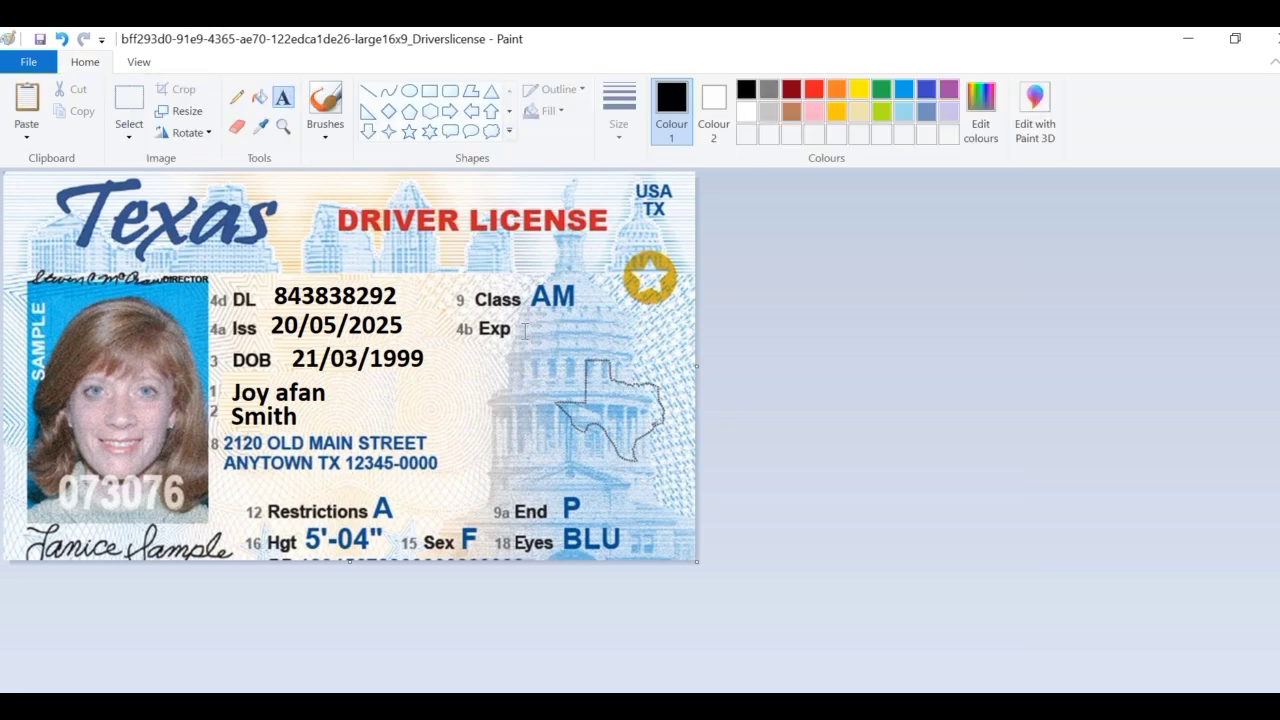
left_click(524, 331)
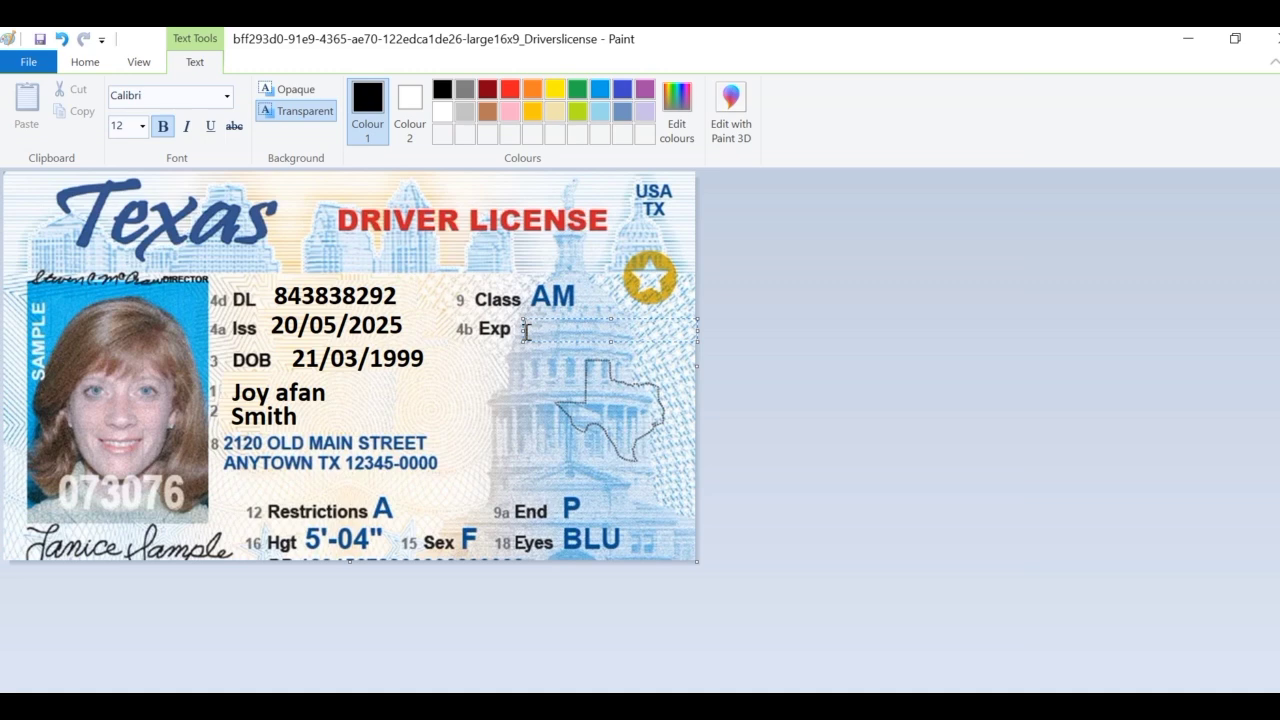
type("20/0/2030")
left_click(475, 422)
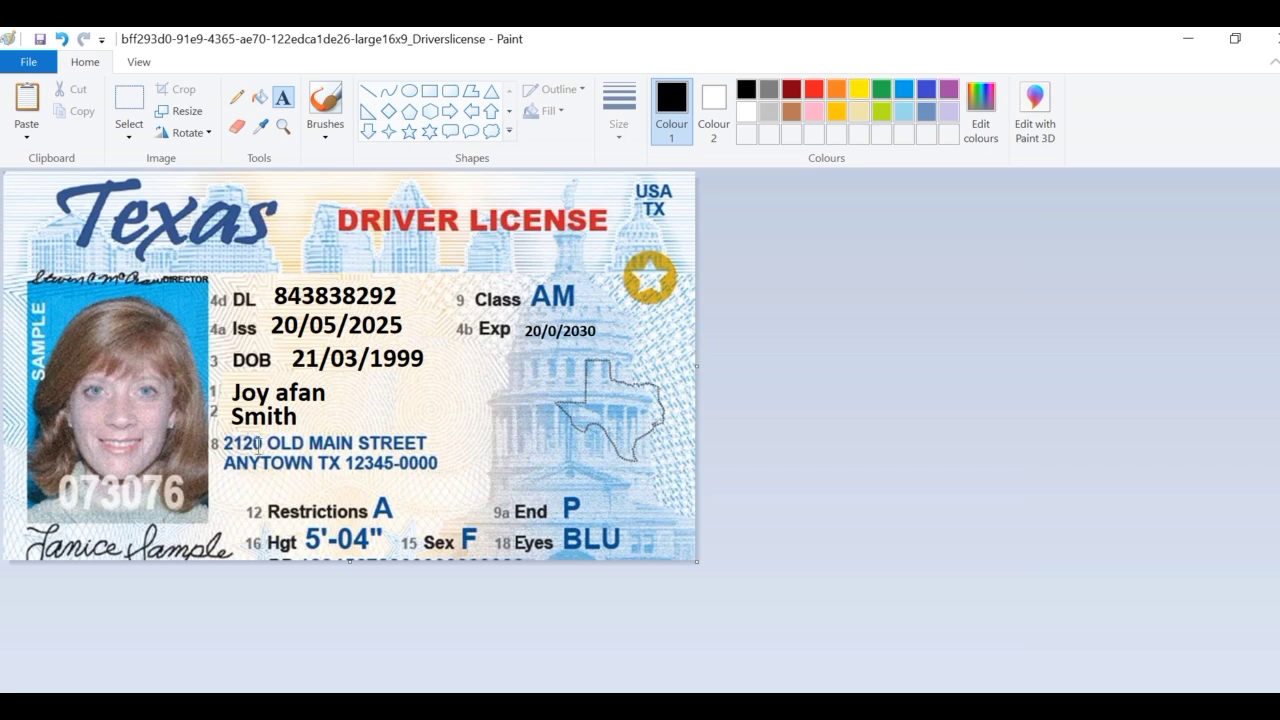
left_click(118, 98)
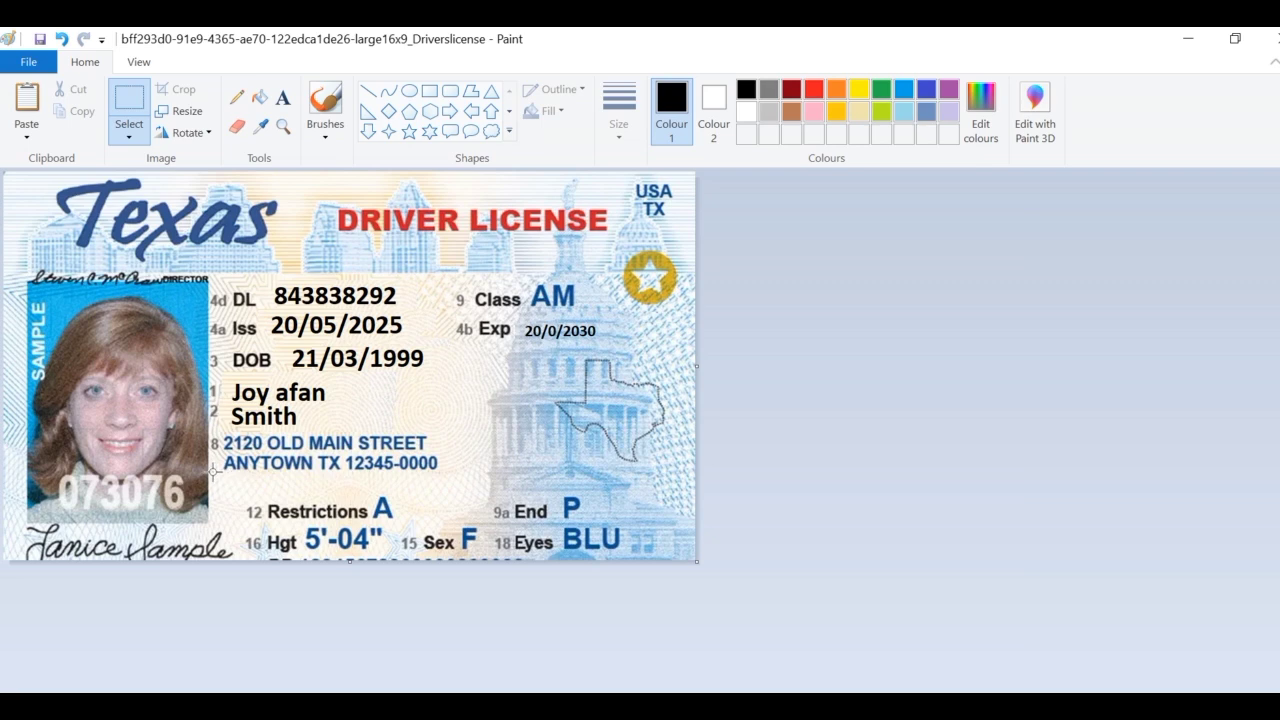
left_click_drag(214, 476, 477, 491)
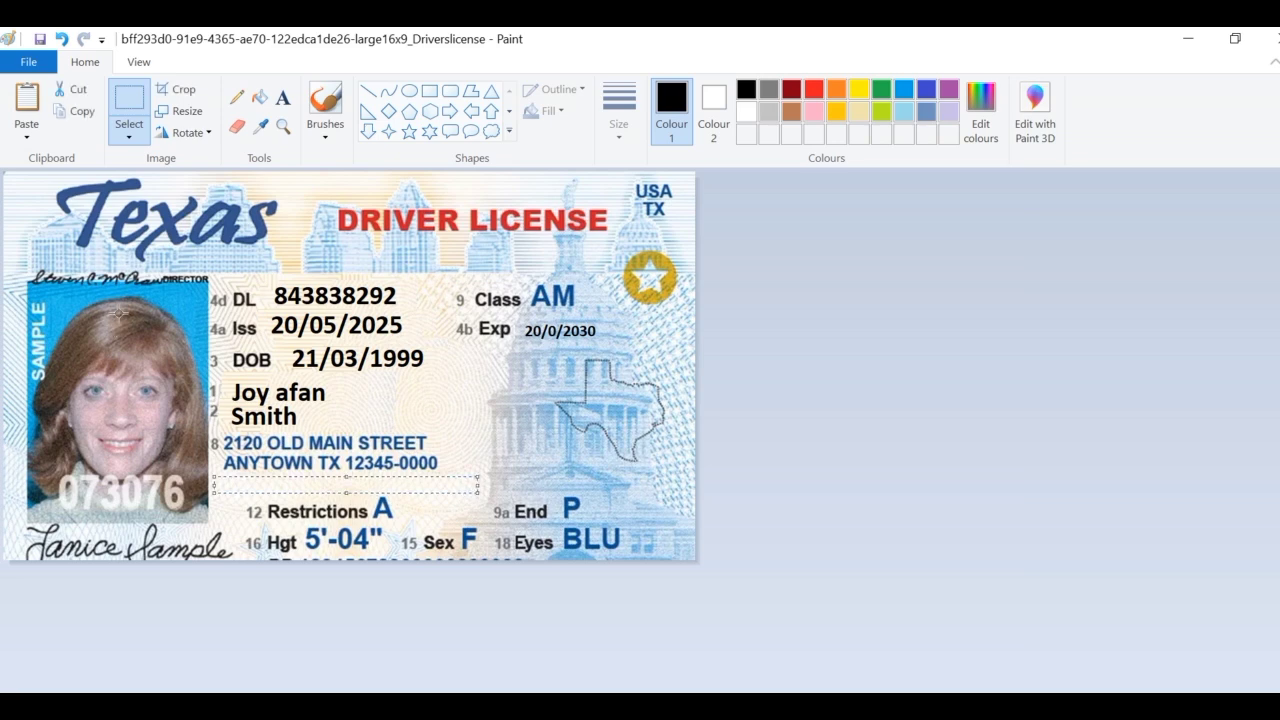
left_click(78, 112)
left_click(26, 100)
left_click_drag(97, 180, 315, 440)
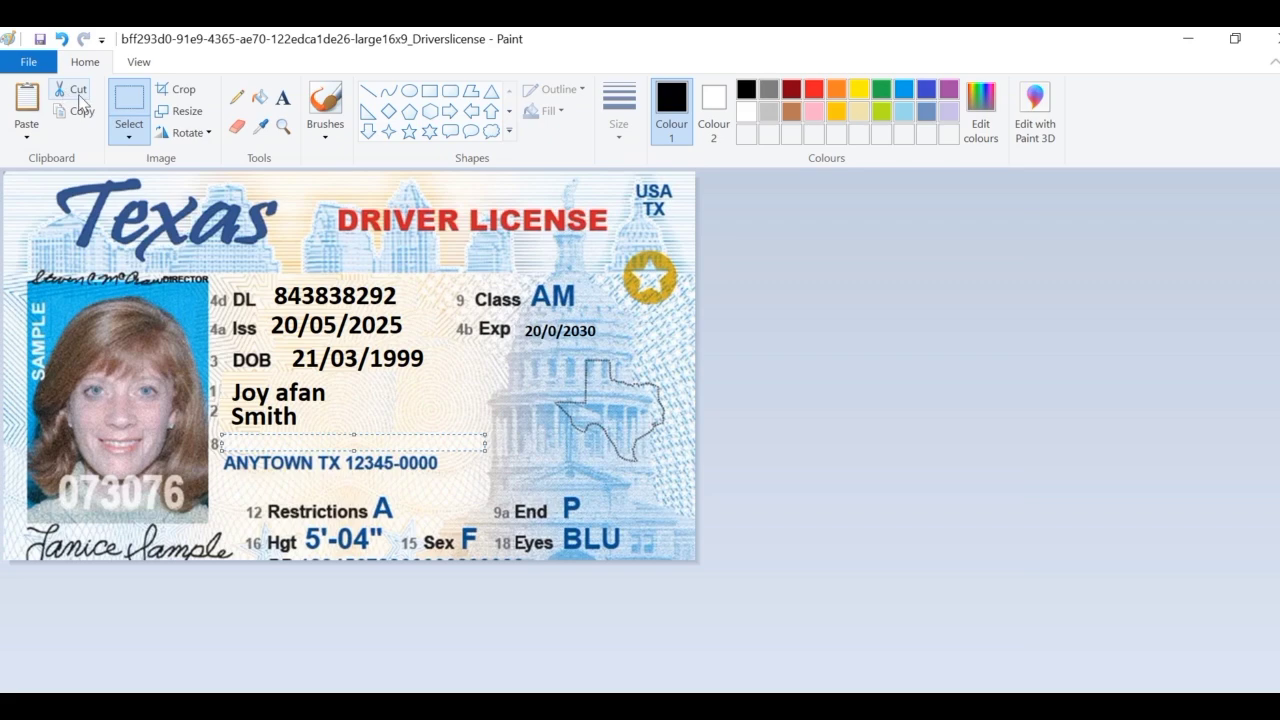
left_click(84, 111)
left_click(26, 105)
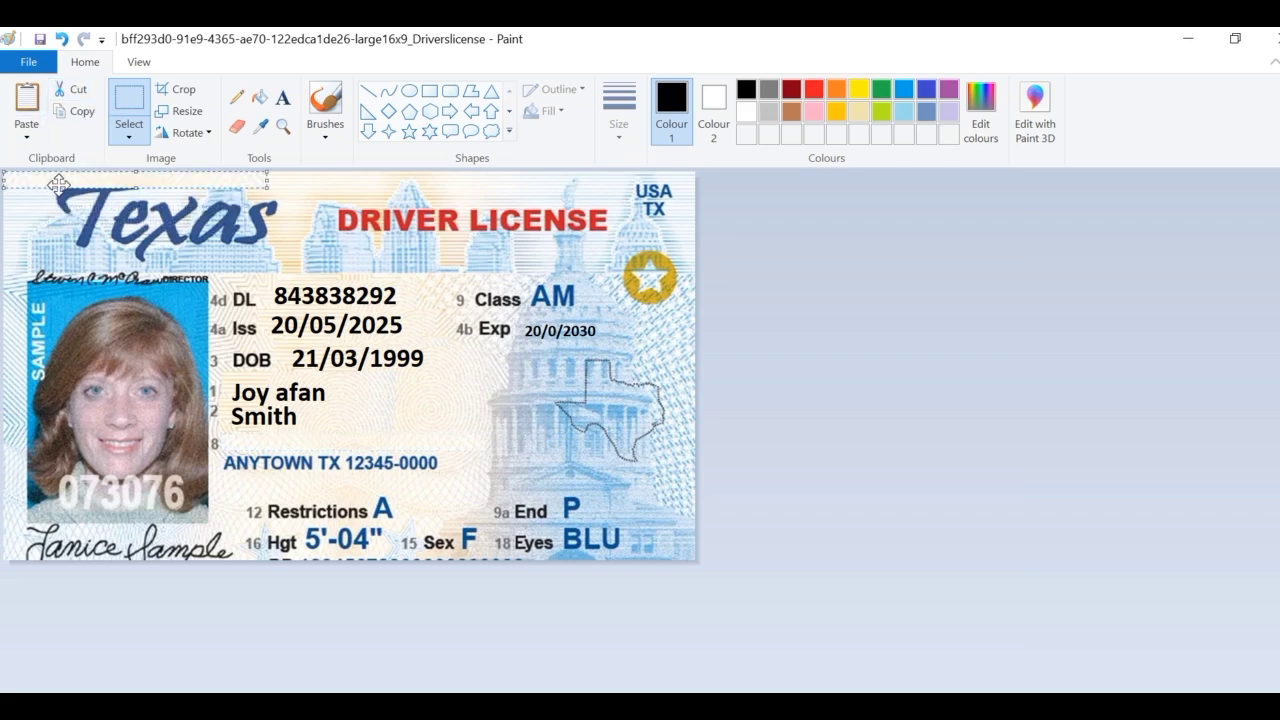
left_click_drag(68, 180, 286, 462)
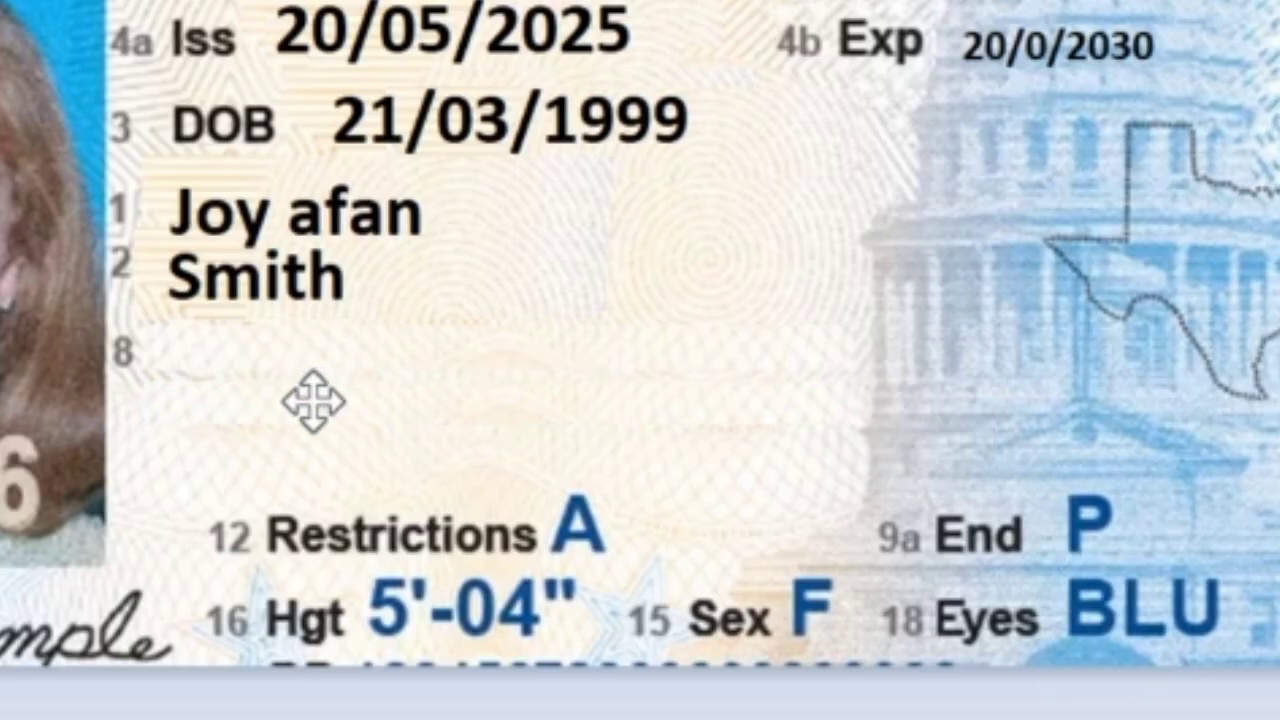
left_click_drag(312, 401, 312, 401)
left_click(789, 121)
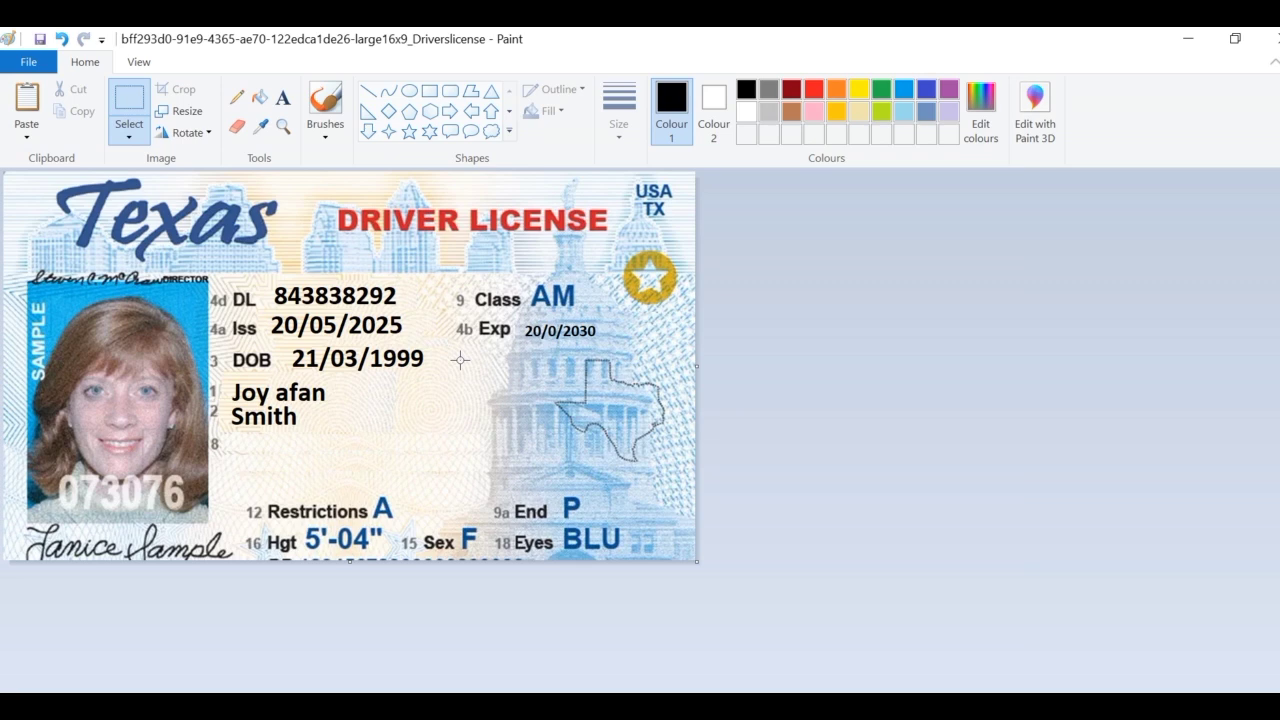
key("ctrl+z")
key("ctrl+z")
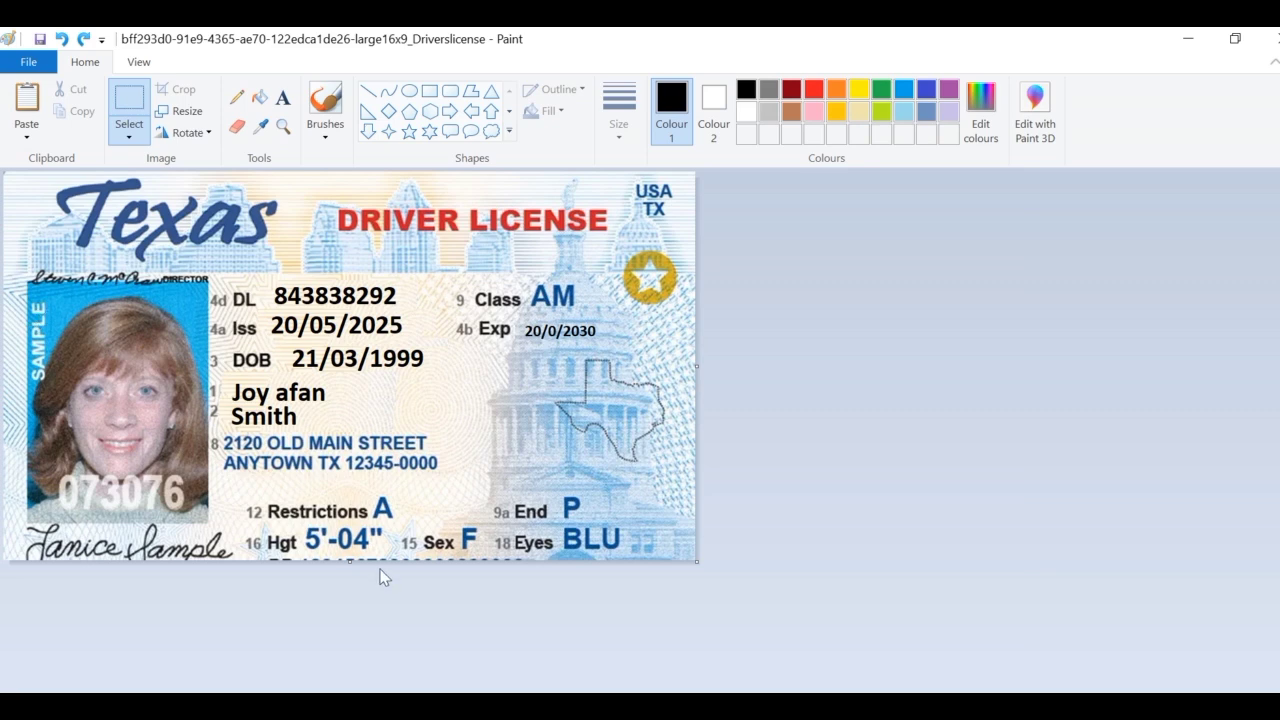
- In File Explorer's Downloads folder, select the portrait photo 3662 under Earlier this year
key("alt+Tab")
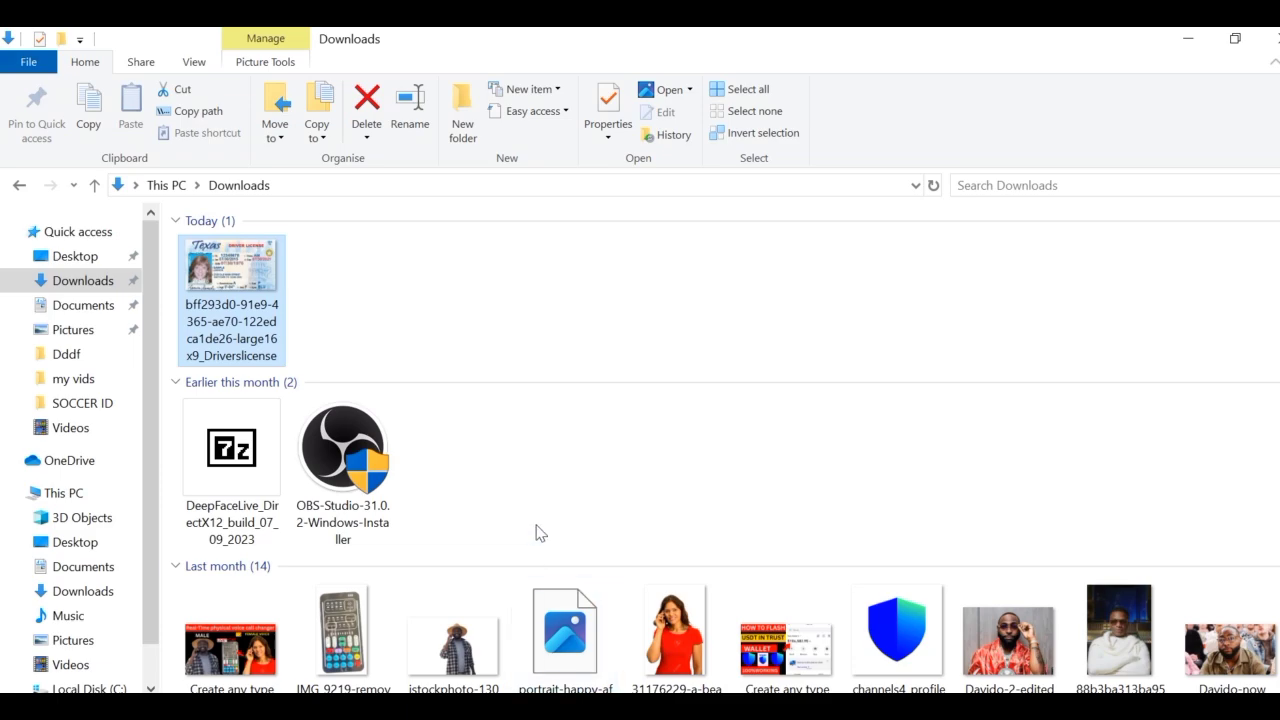
scroll(1090, 255, "down", 5)
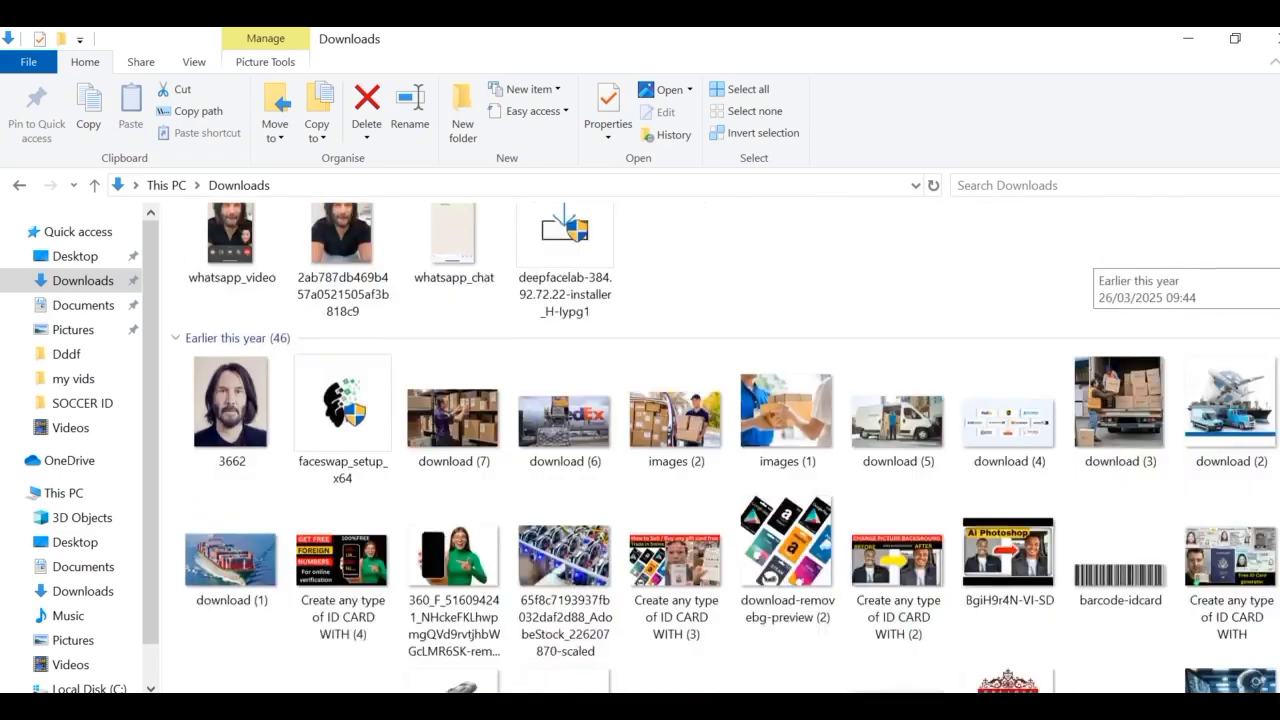
scroll(575, 582, "down", 5)
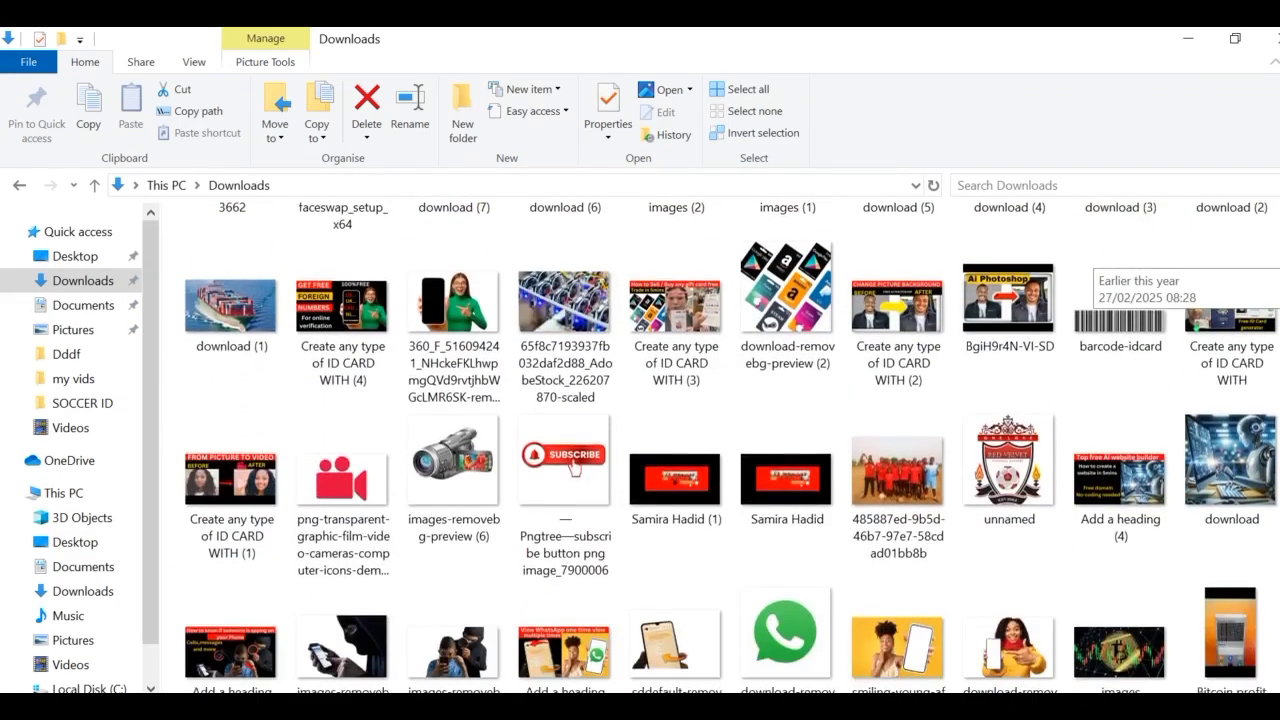
scroll(575, 582, "up", 2)
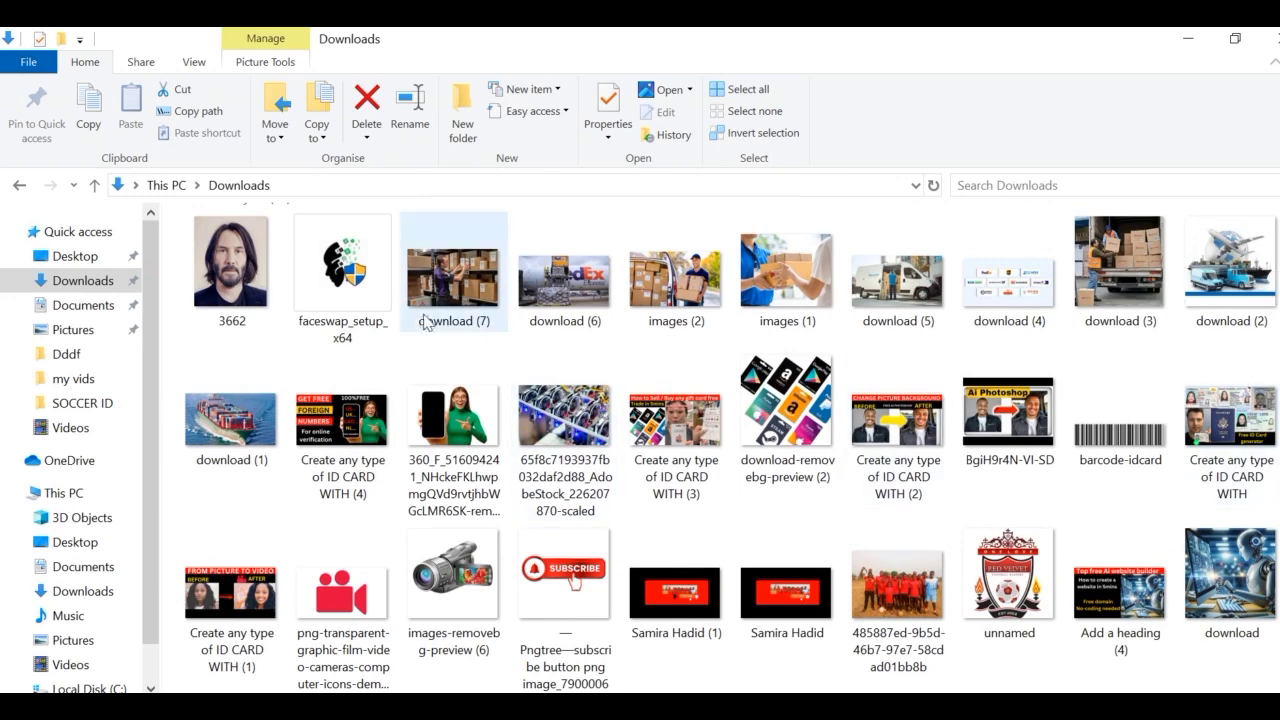
left_click(225, 272)
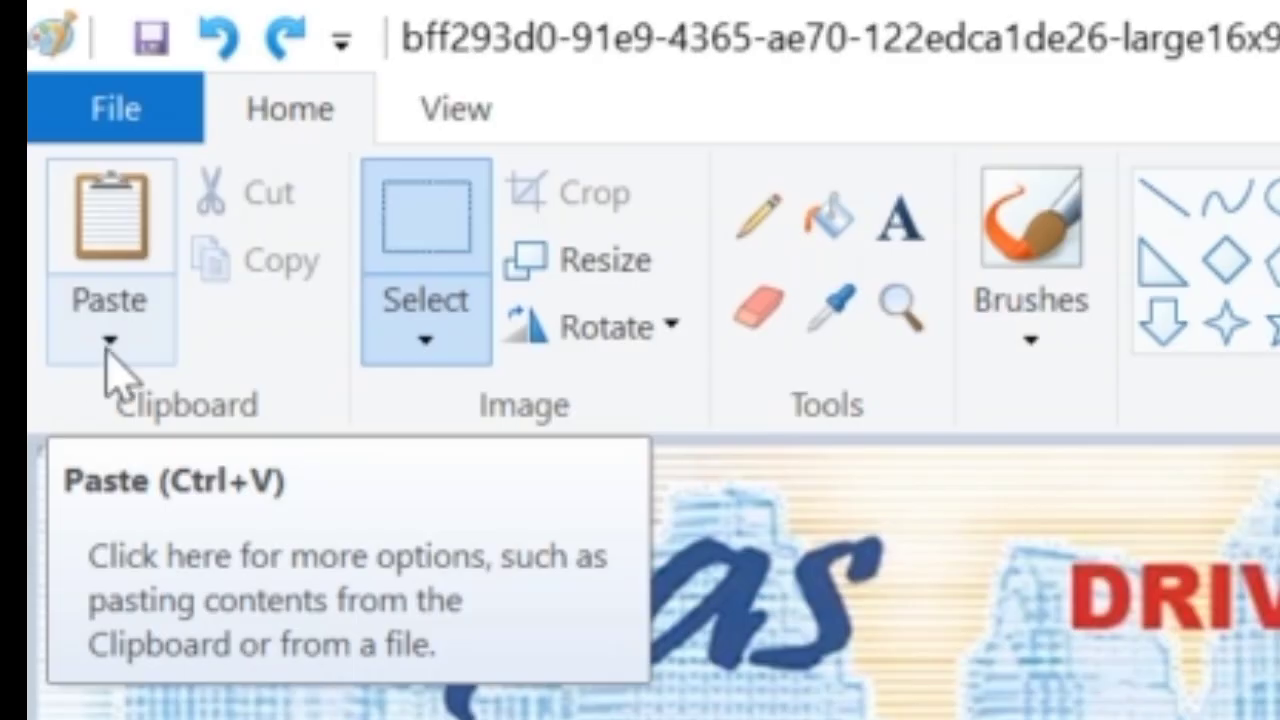
- Use Paste from in Paint to browse the Downloads folder for a picture file
left_click(107, 350)
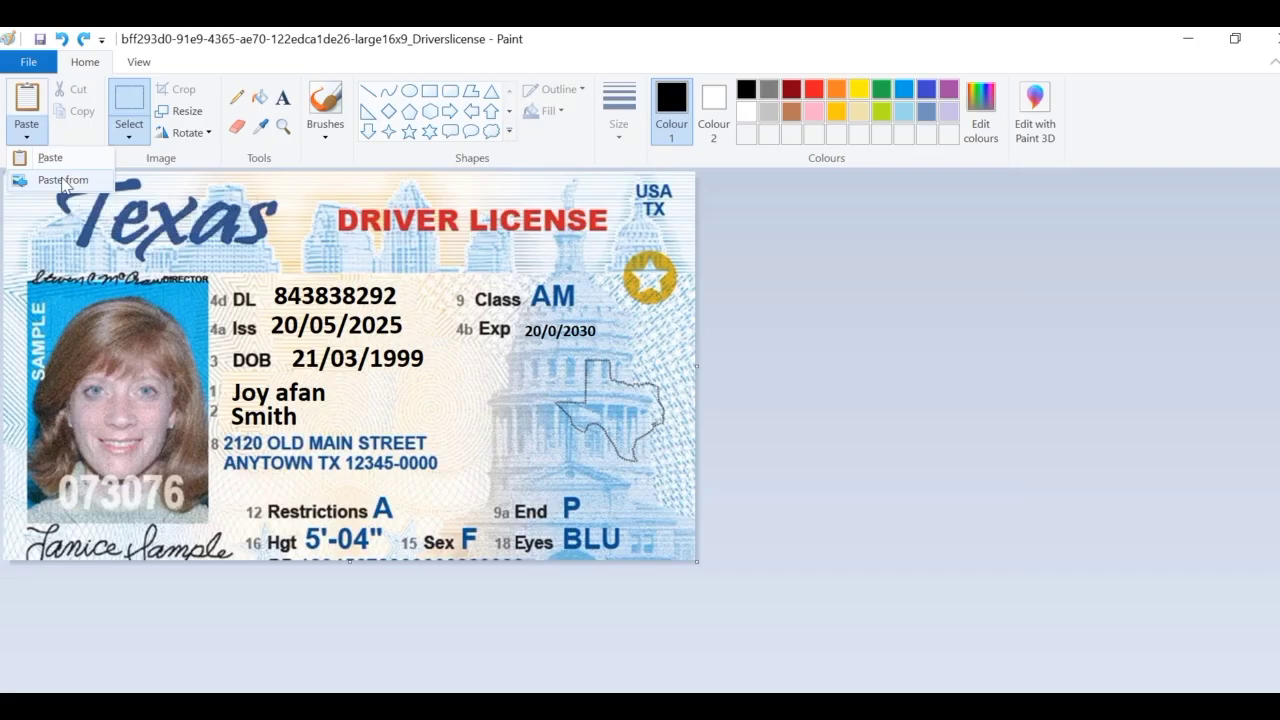
left_click(222, 476)
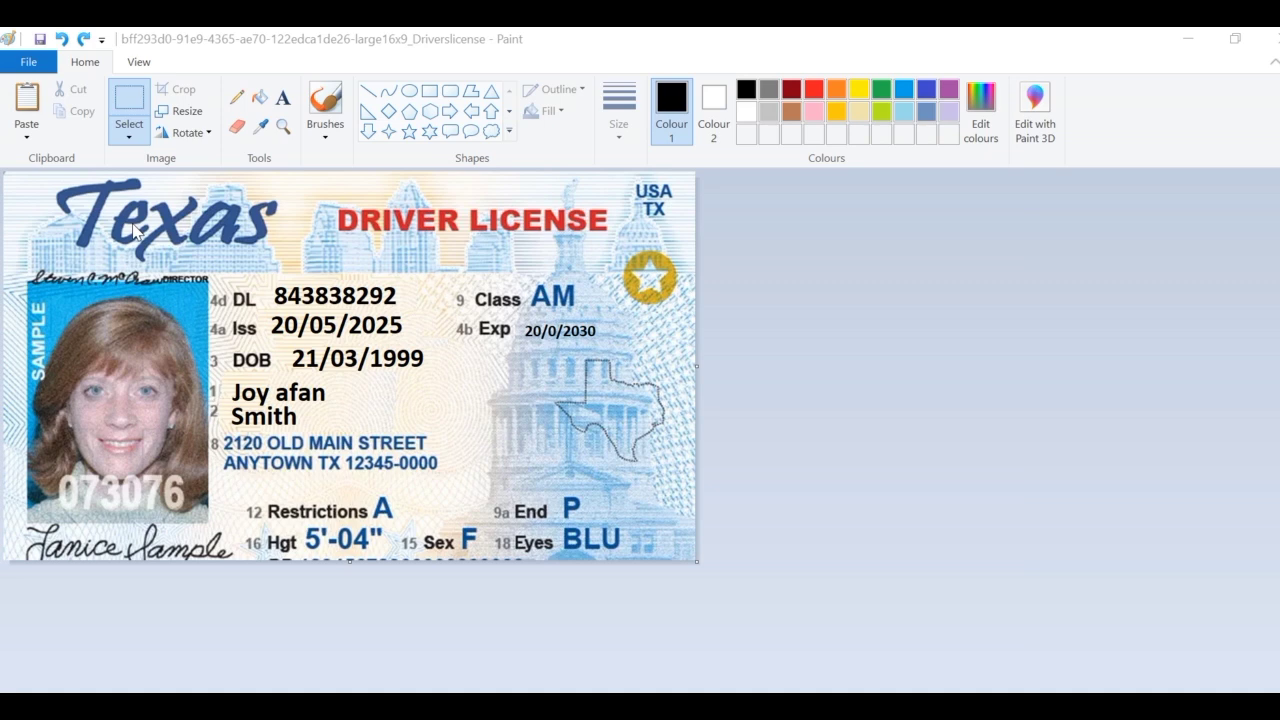
left_click(27, 140)
left_click(60, 196)
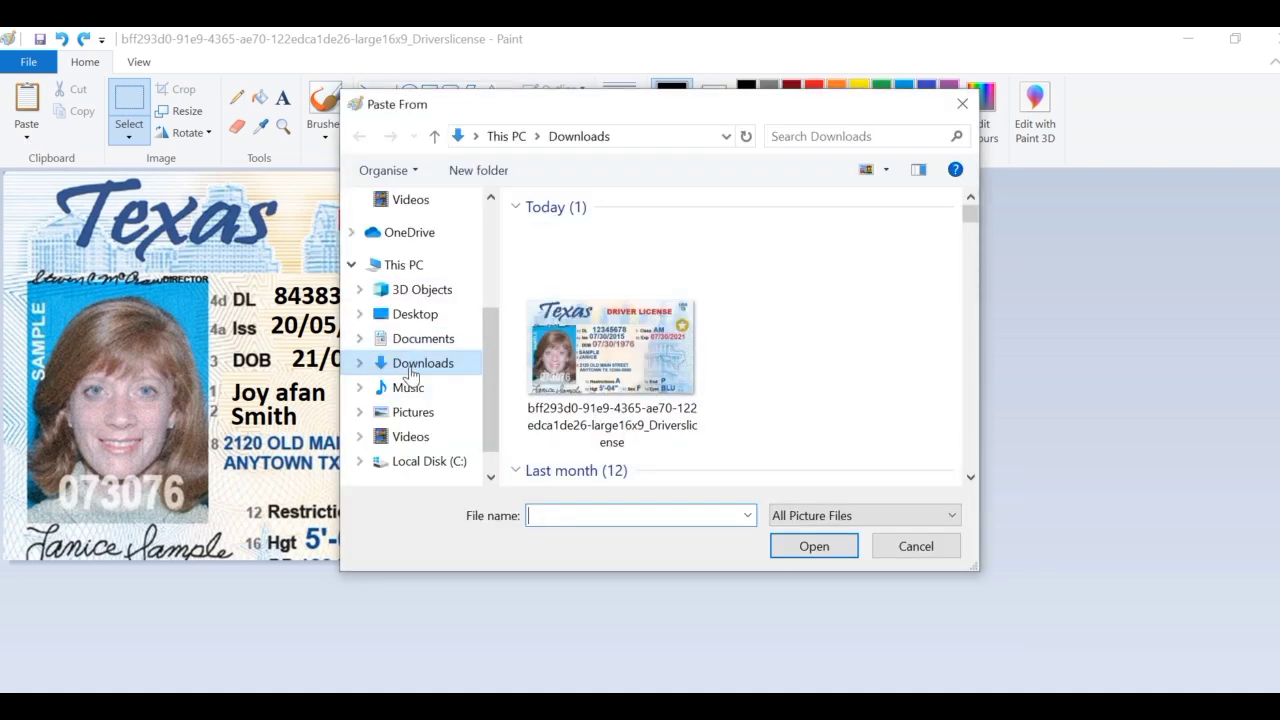
left_click(971, 477)
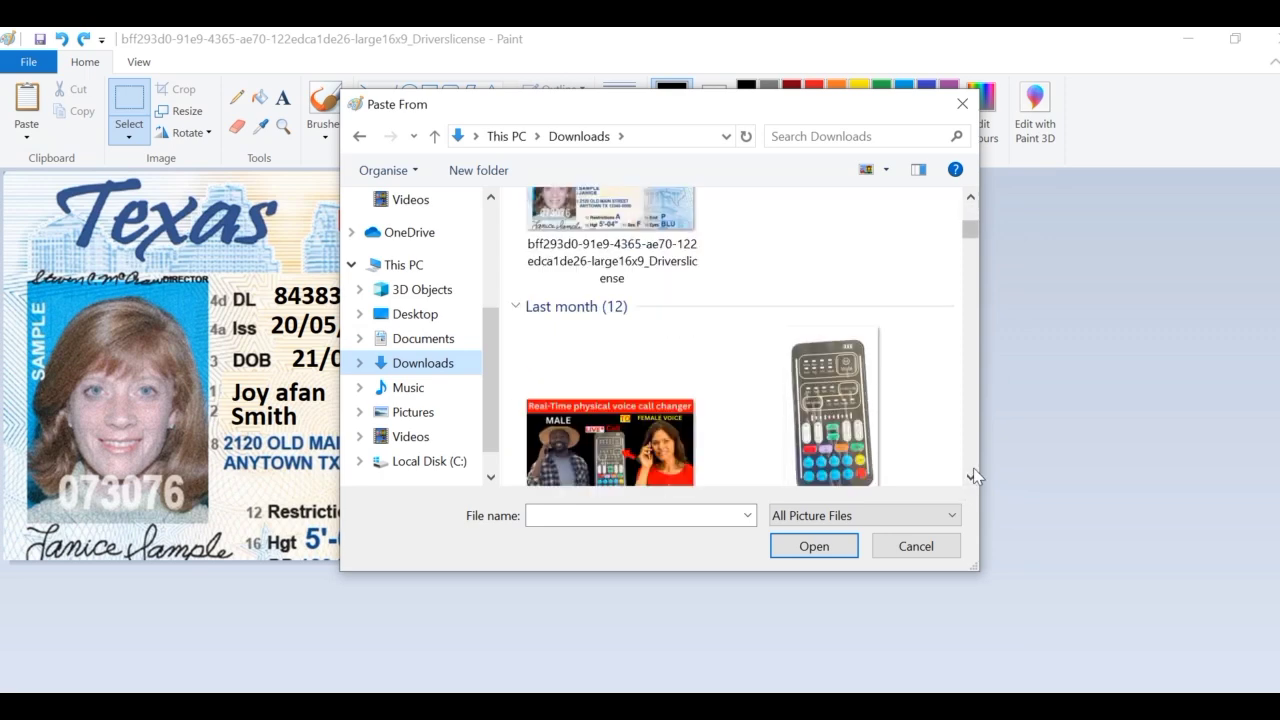
scroll(971, 477, "down", 10)
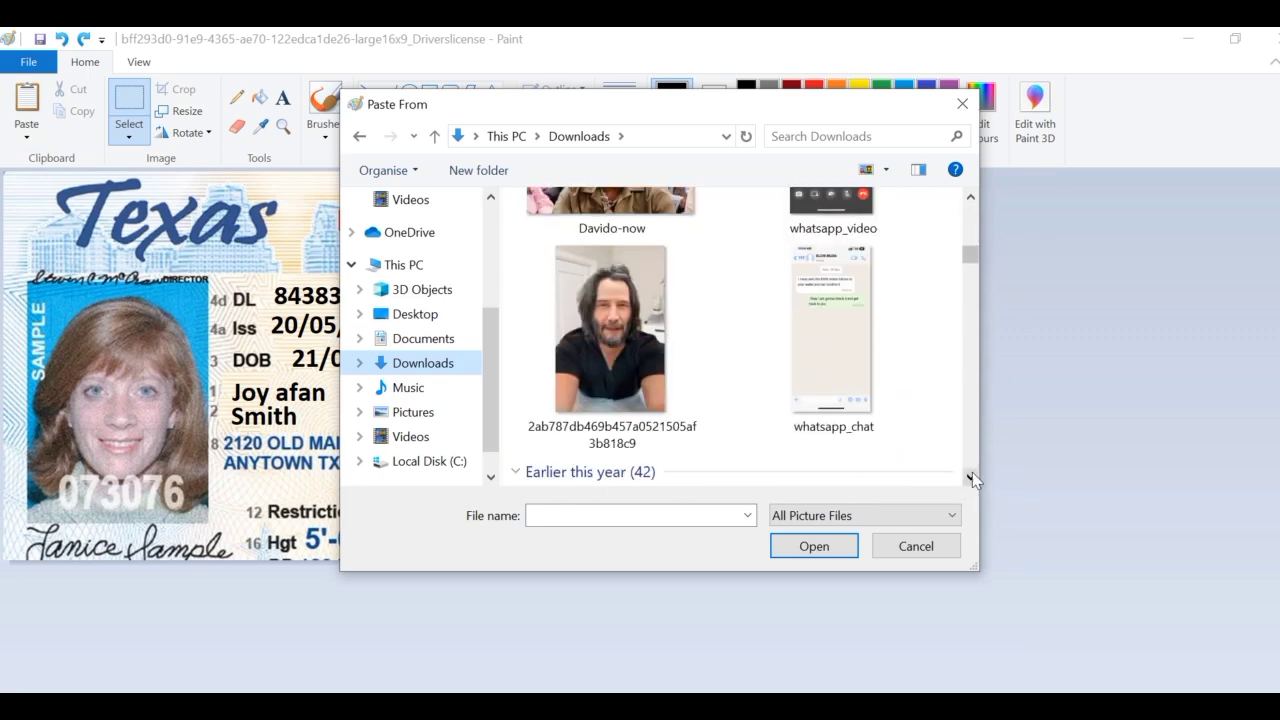
scroll(972, 478, "down", 3)
- Paste the 3662 photo onto the license and shrink it down
double_click(610, 381)
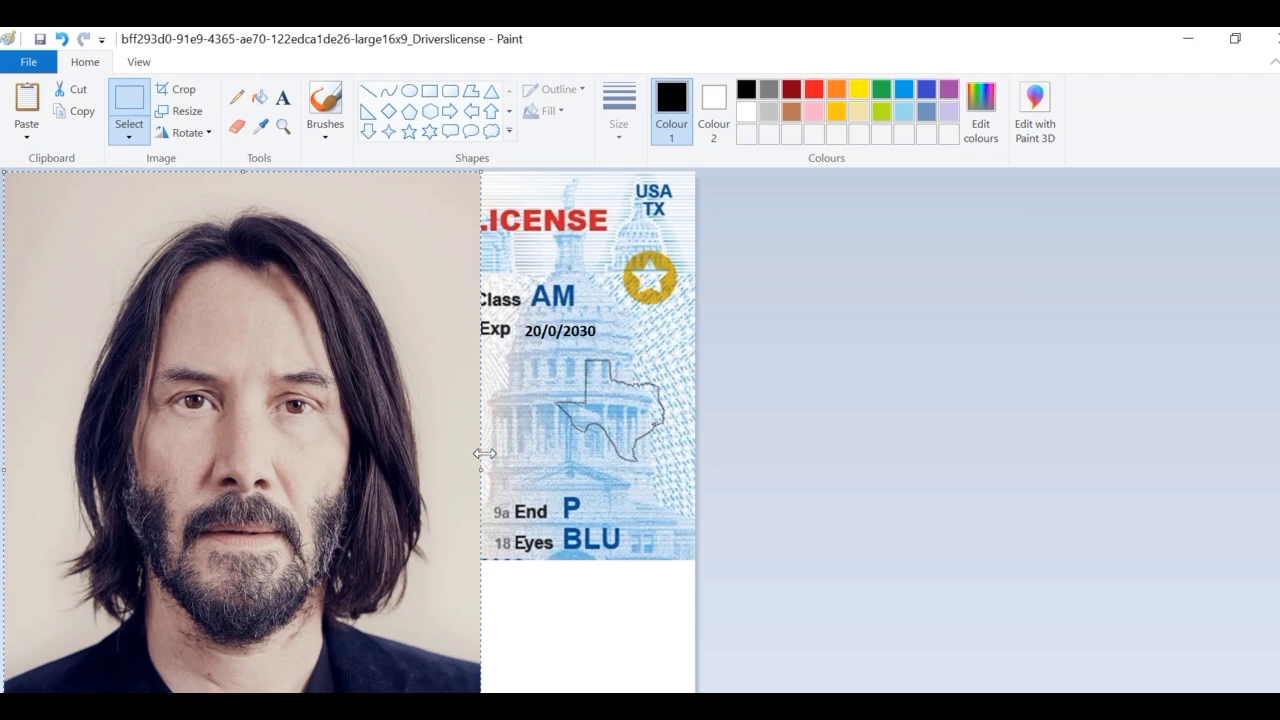
scroll(350, 430, "down", 2)
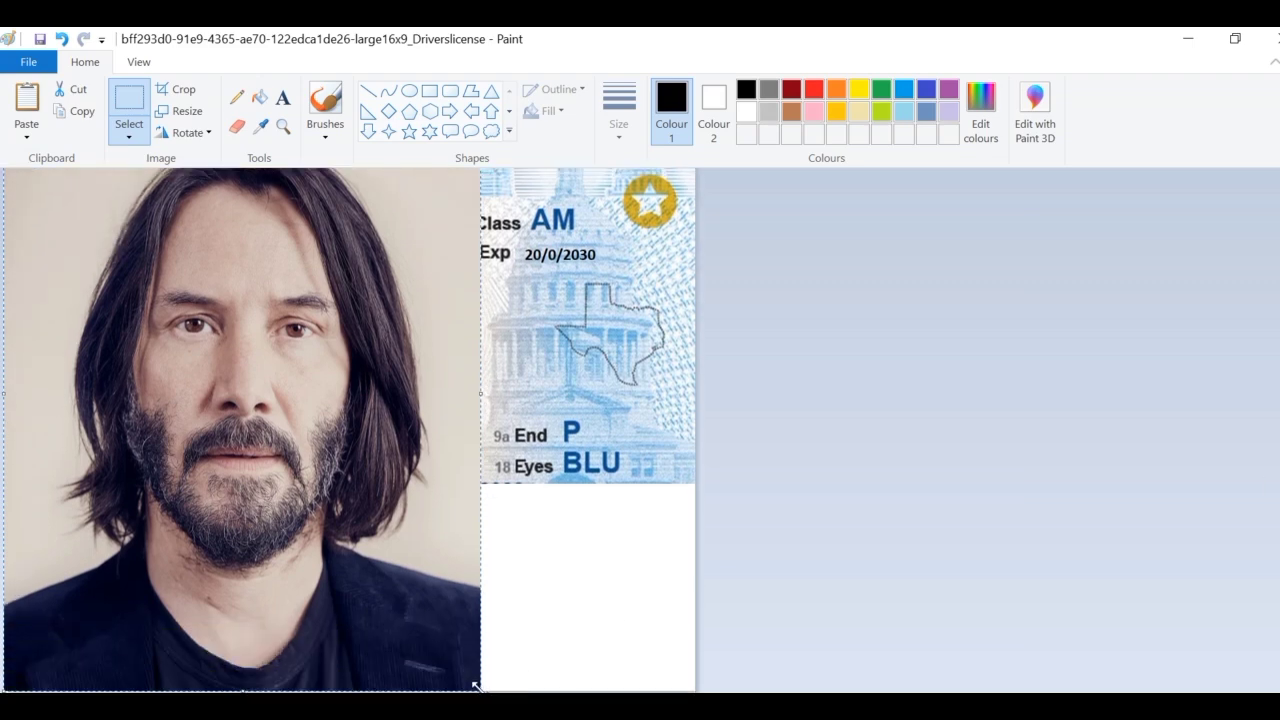
left_click_drag(476, 688, 242, 431)
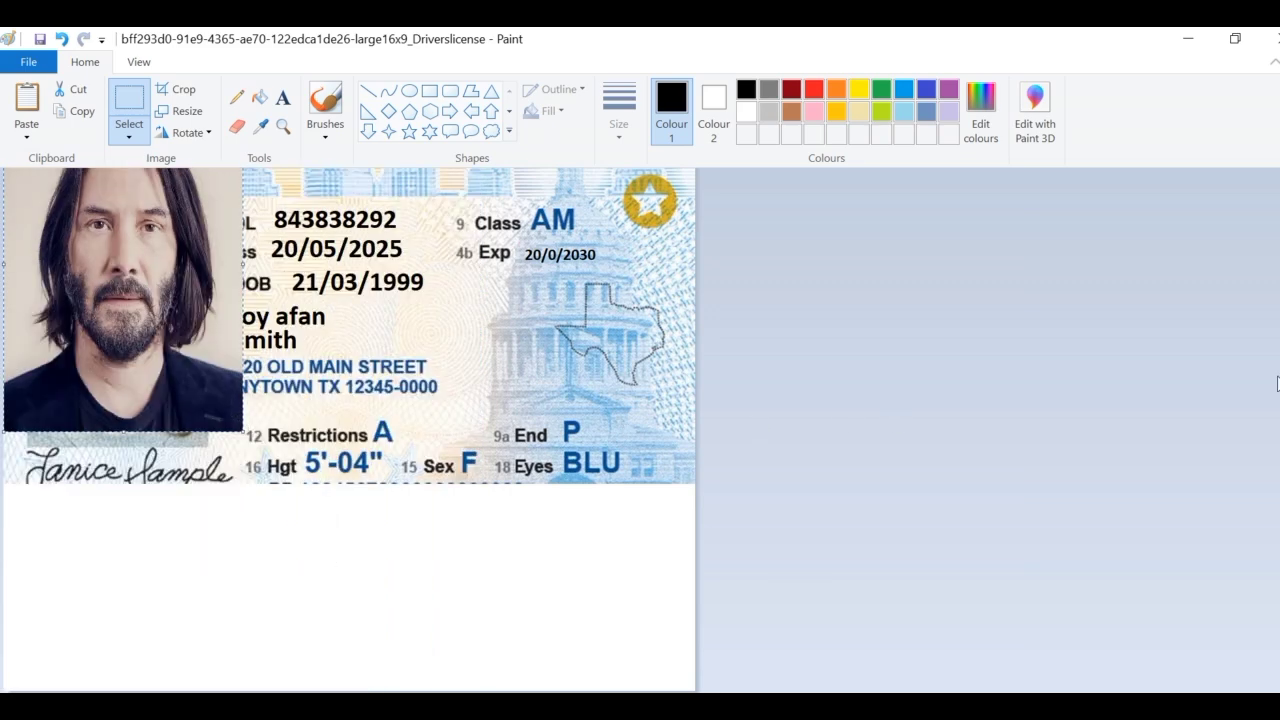
scroll(335, 357, "up", 2)
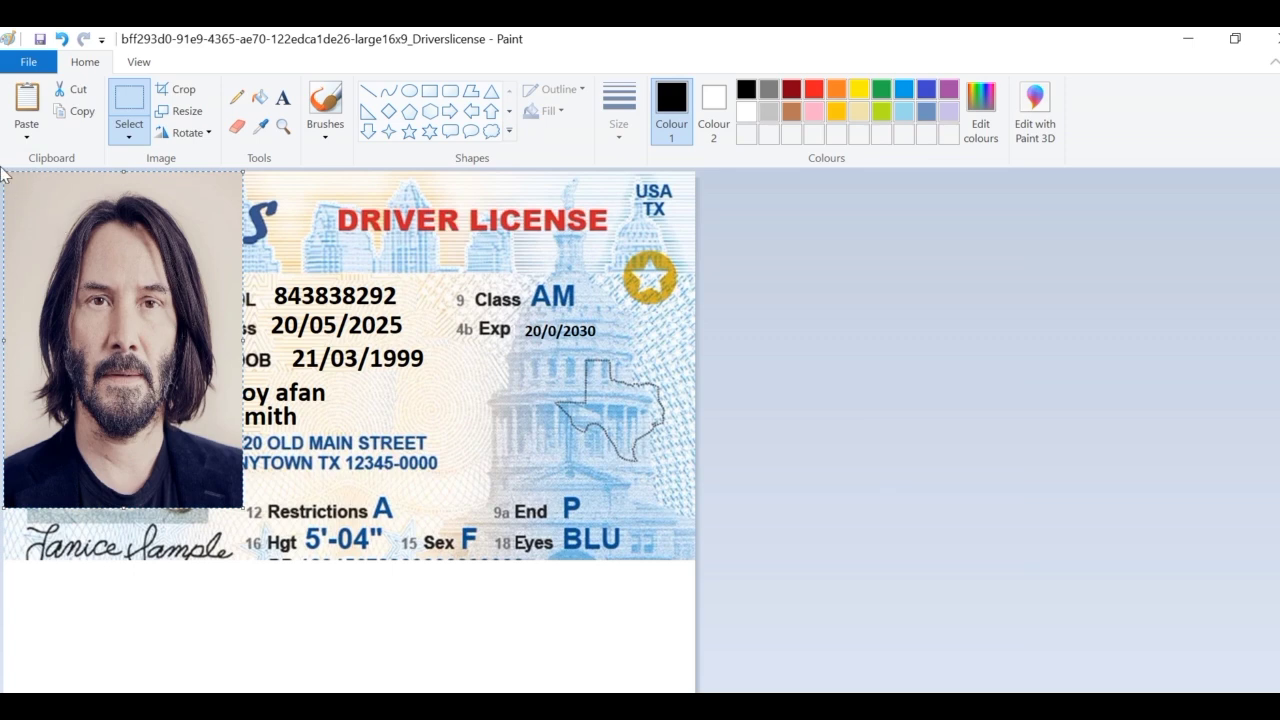
- Resize and reposition the pasted photo so it exactly fills the old portrait frame
left_click_drag(26, 220, 52, 298)
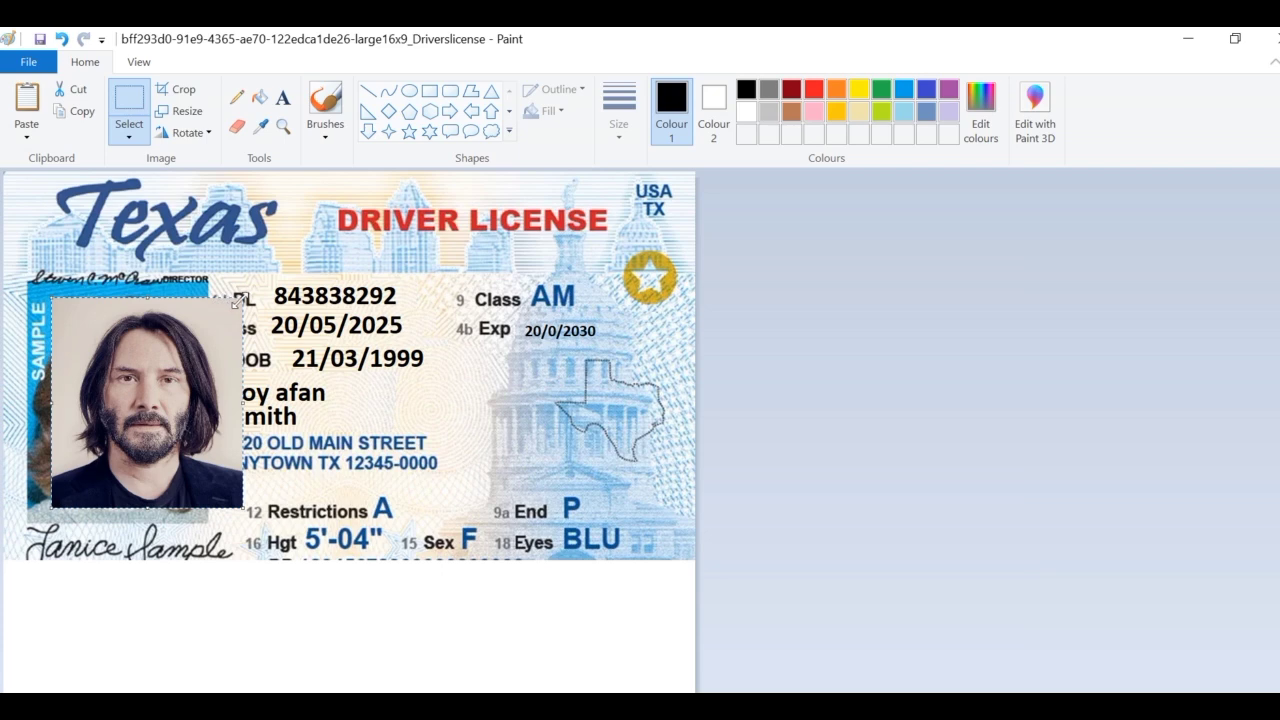
left_click_drag(242, 298, 200, 310)
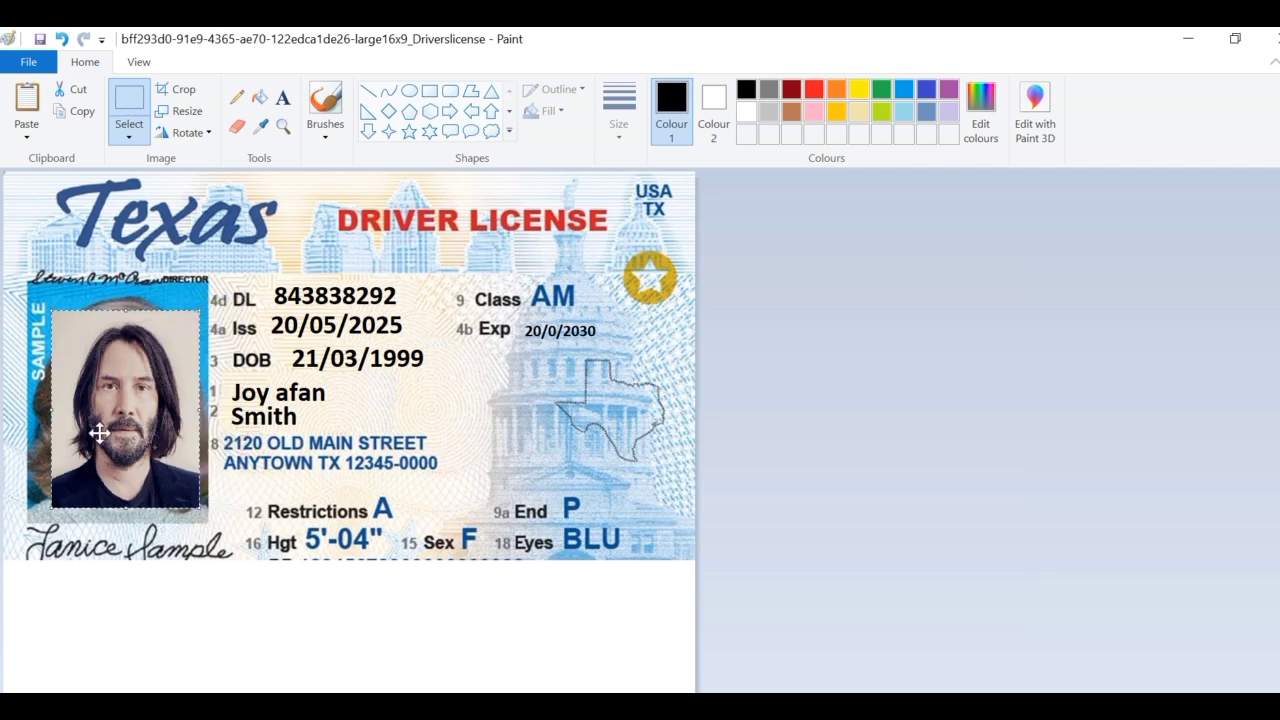
left_click_drag(107, 403, 84, 378)
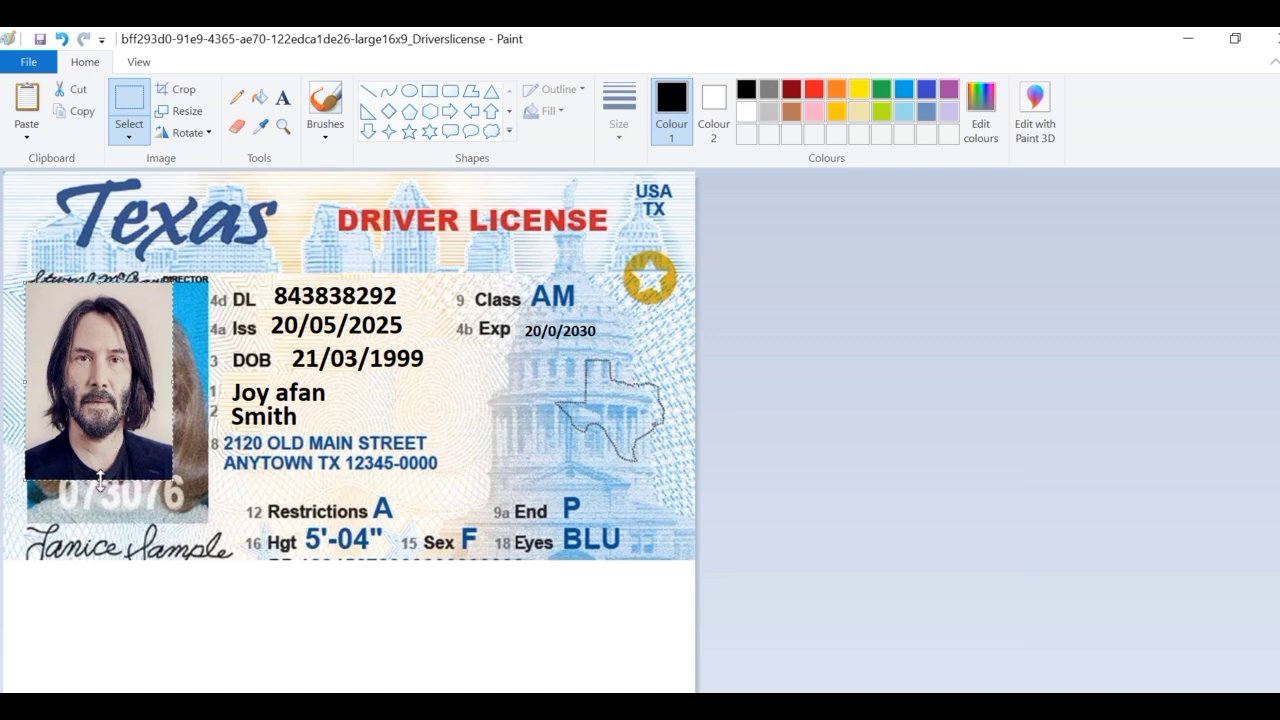
left_click_drag(99, 480, 100, 521)
left_click_drag(170, 400, 208, 399)
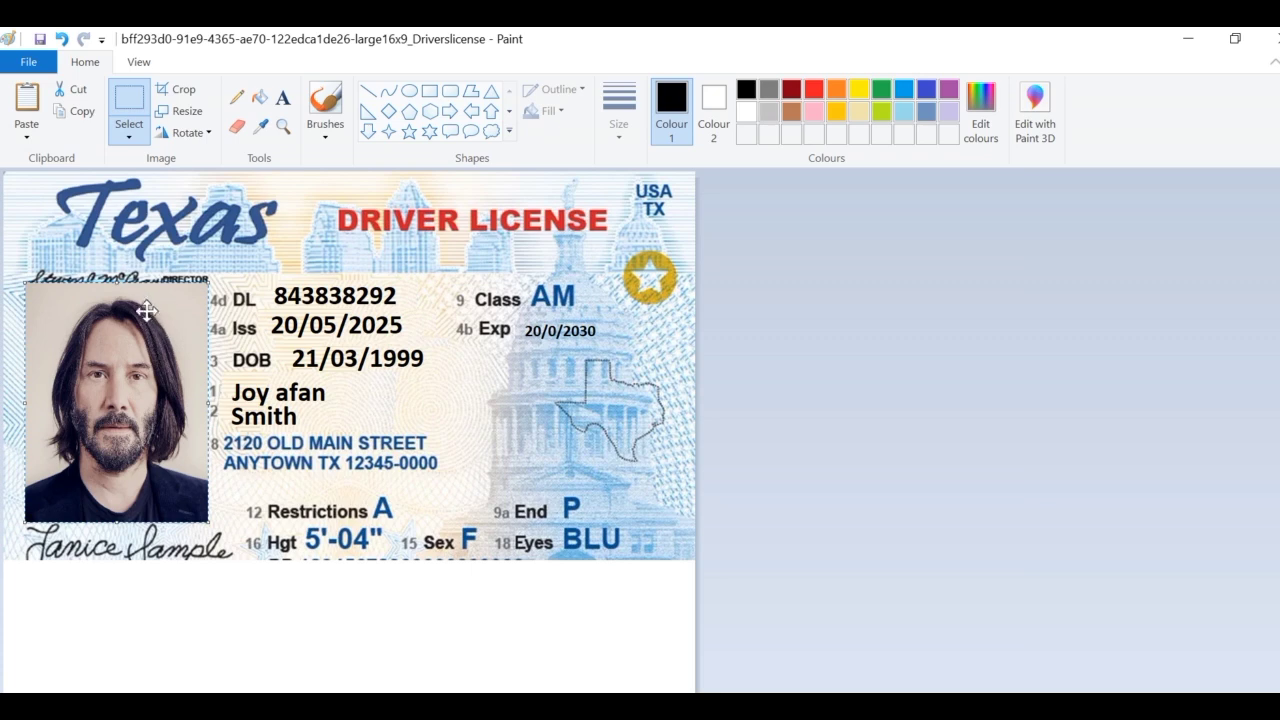
left_click_drag(117, 285, 118, 284)
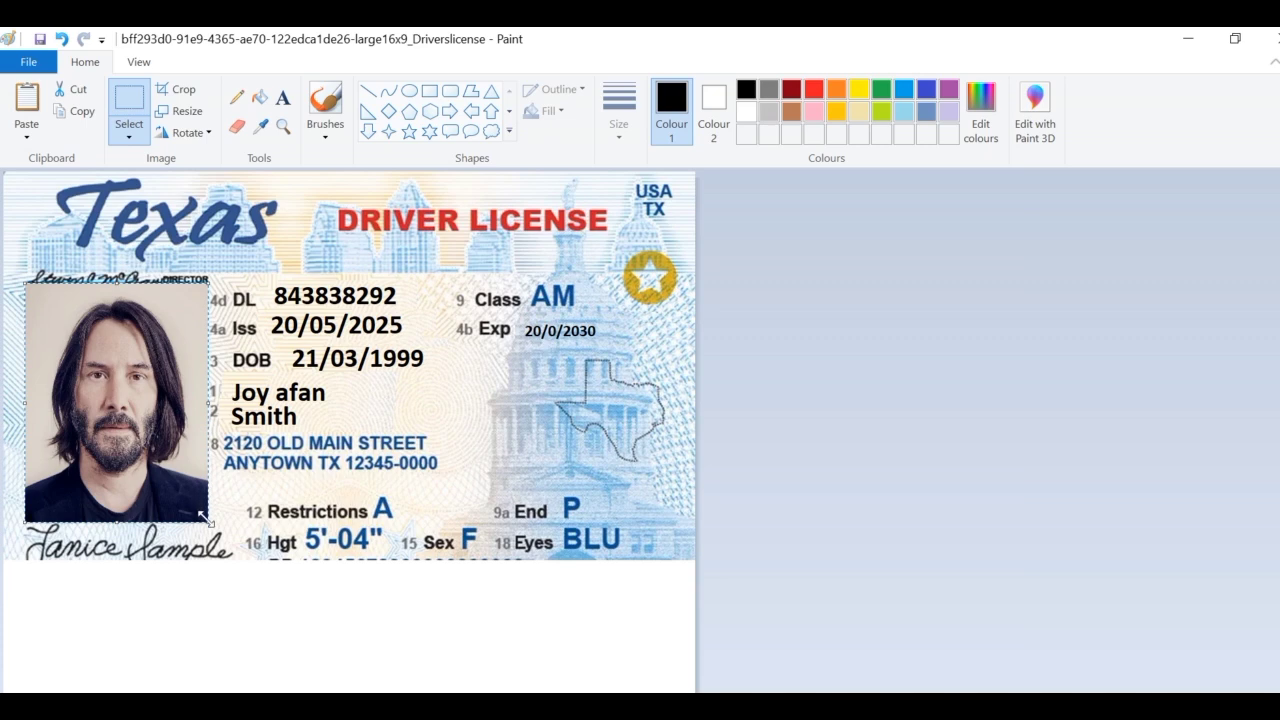
left_click_drag(203, 517, 201, 513)
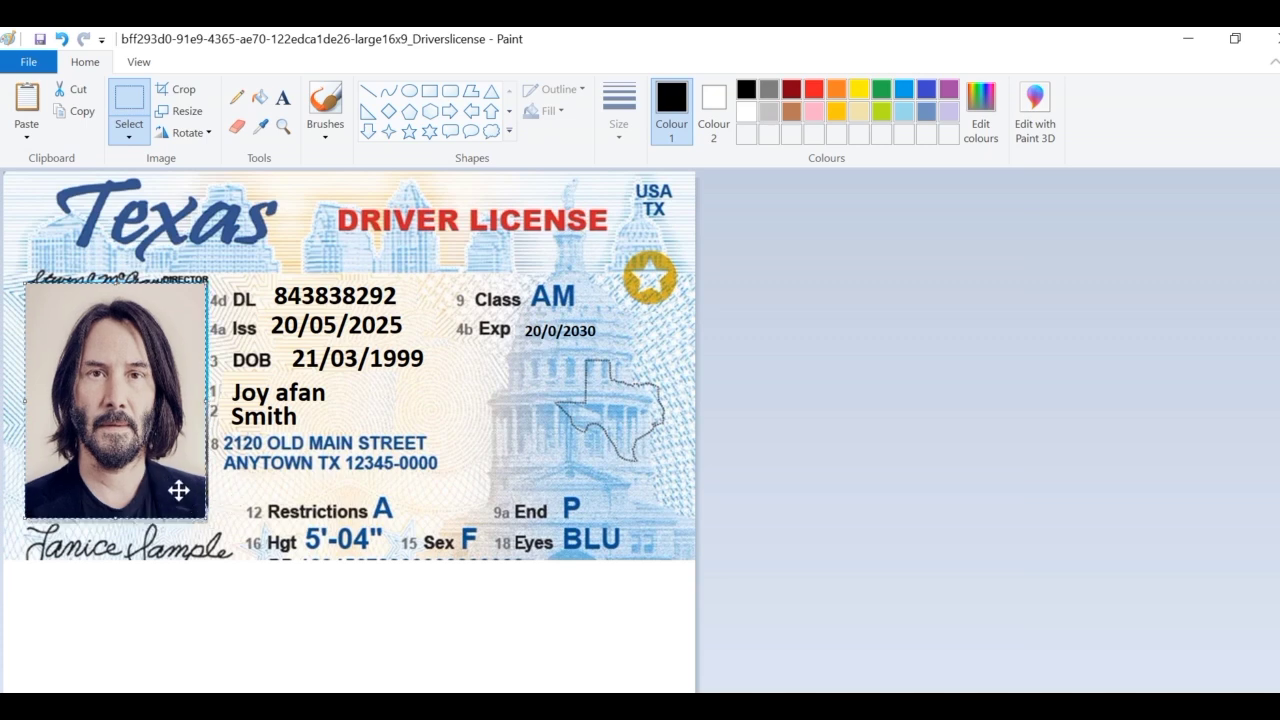
left_click_drag(178, 490, 181, 489)
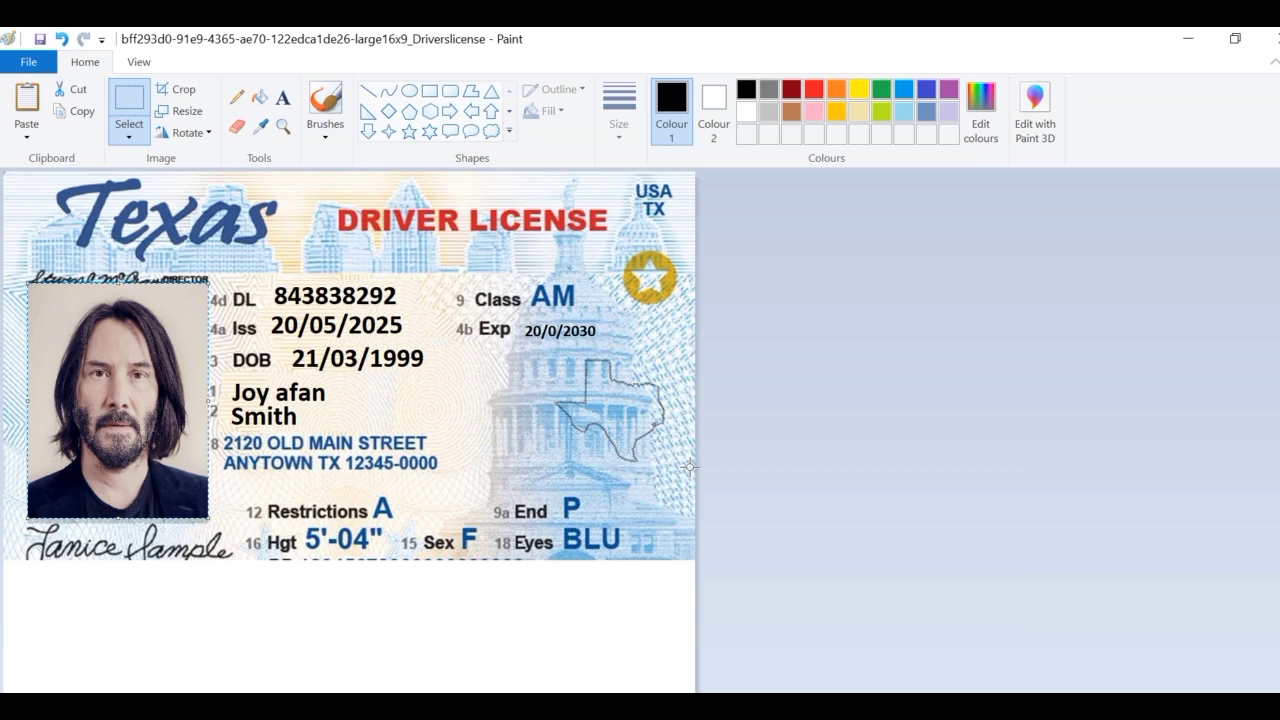
left_click(397, 283)
left_click_drag(123, 352, 437, 256)
left_click(246, 424)
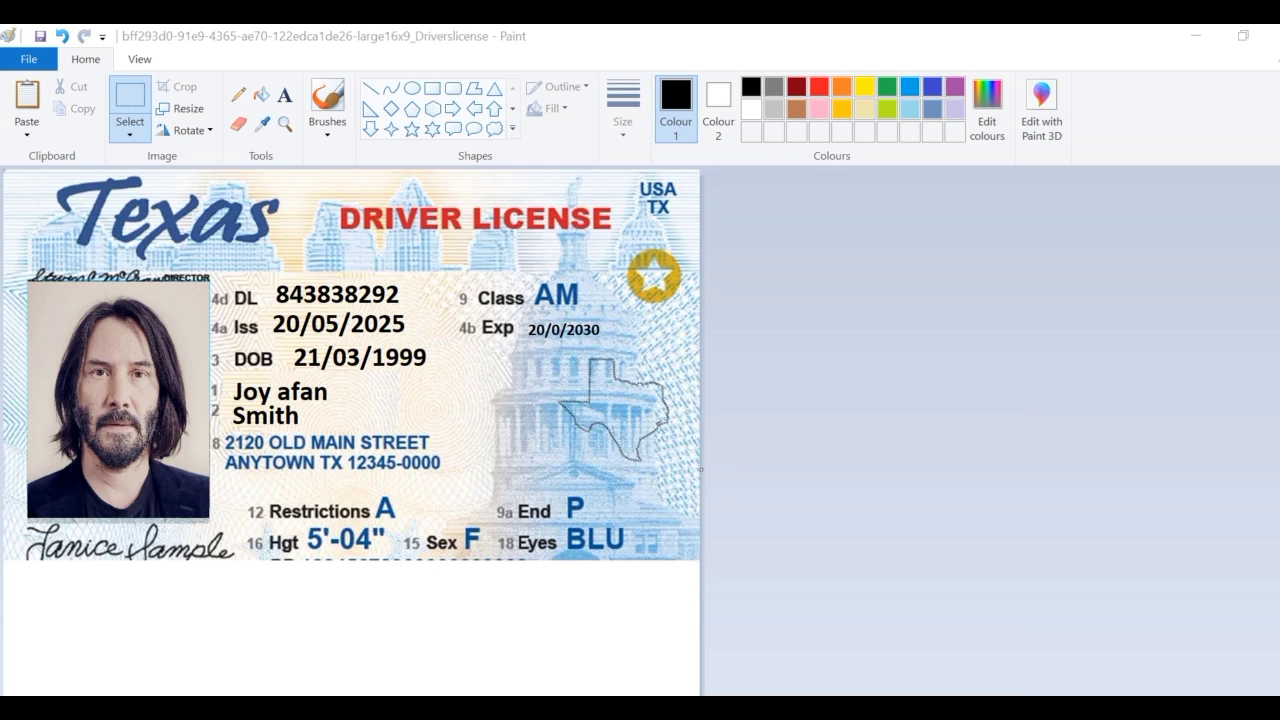
- Crop the blank white strip below the license and bring up Save As
key("ctrl+minus")
key("ctrl+plus")
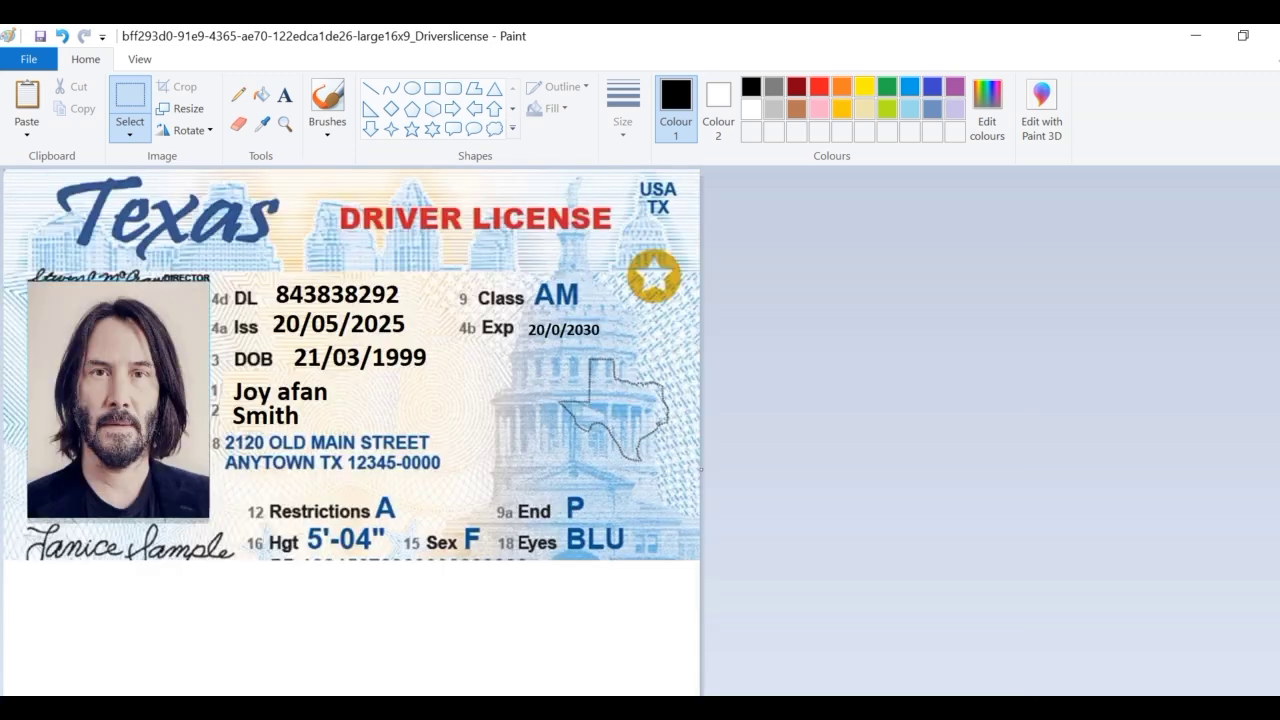
key("ctrl+minus")
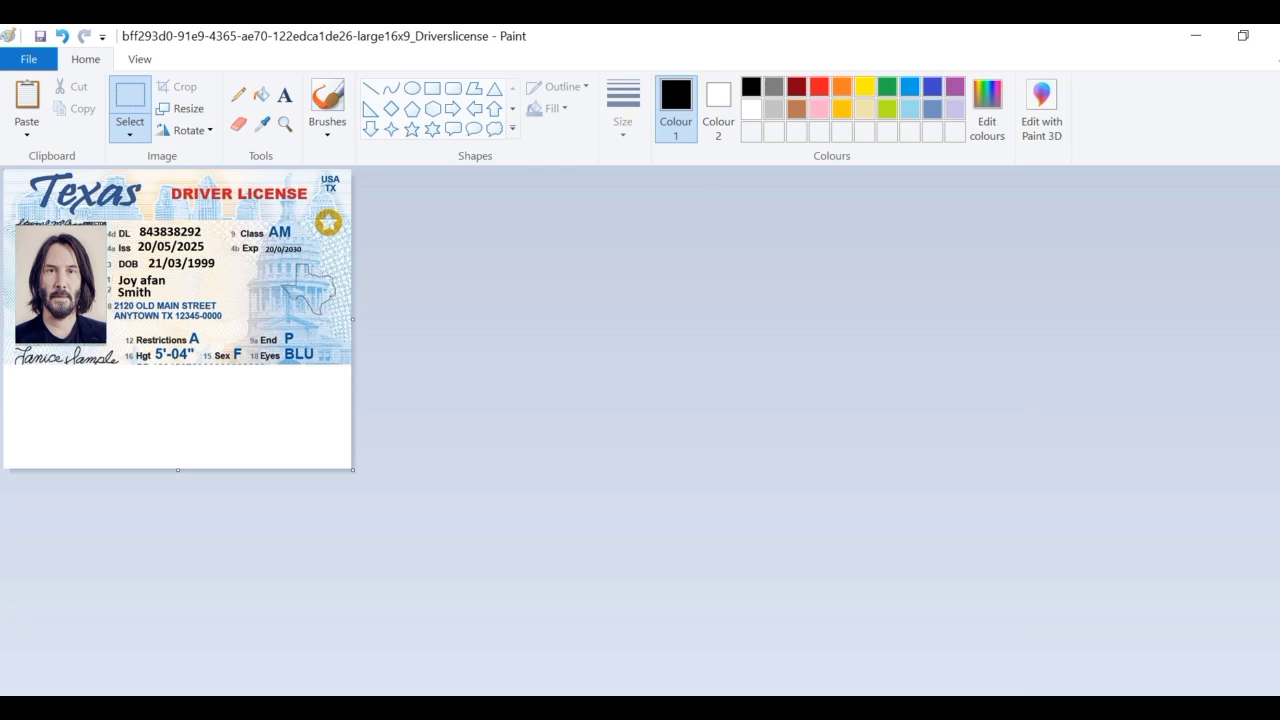
key("ctrl+plus")
key("ctrl+minus")
left_click_drag(179, 470, 179, 366)
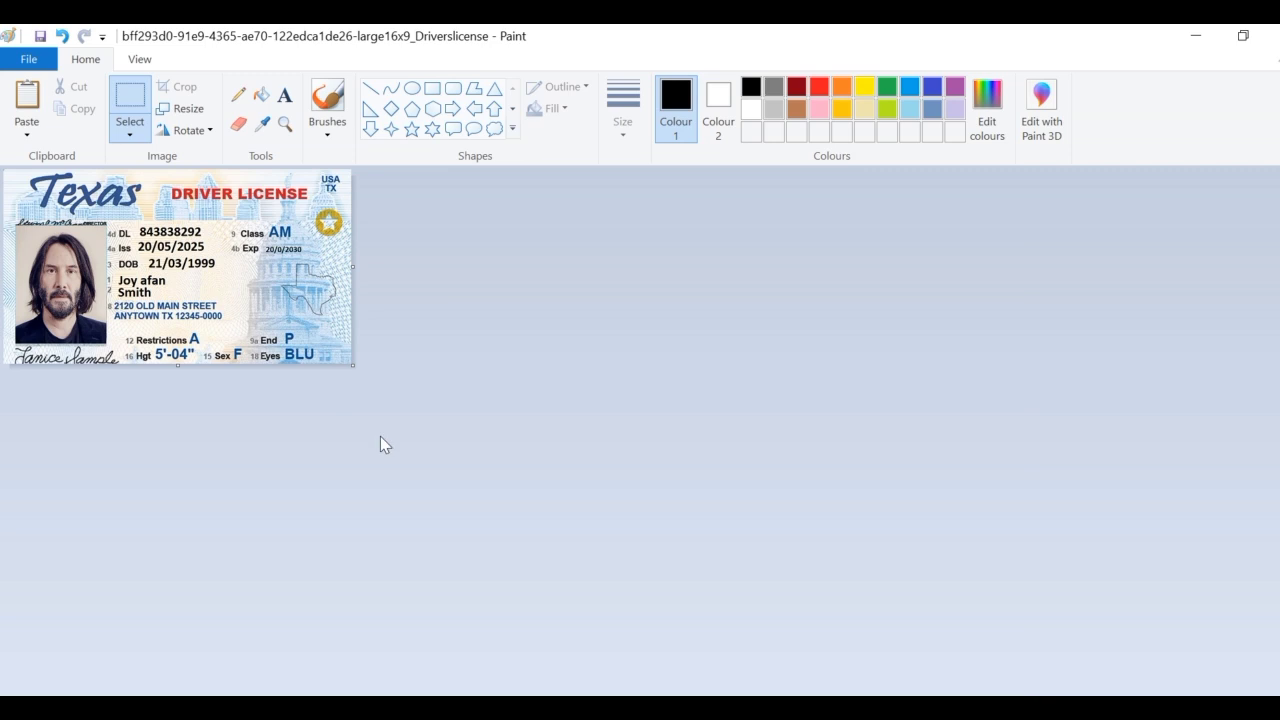
key("ctrl+s")
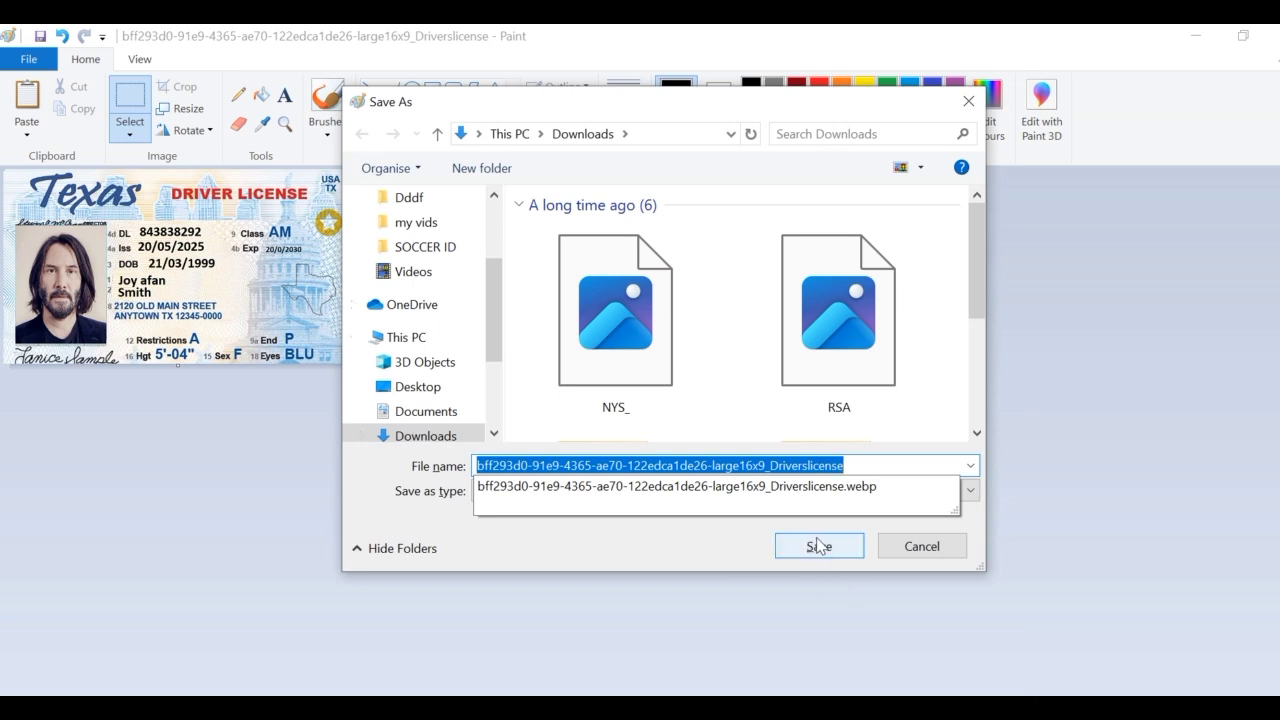
- Save the license as 'id 2', accepting the transparency warning, then dismiss the cannot-save error
left_click(869, 463)
double_click(869, 463)
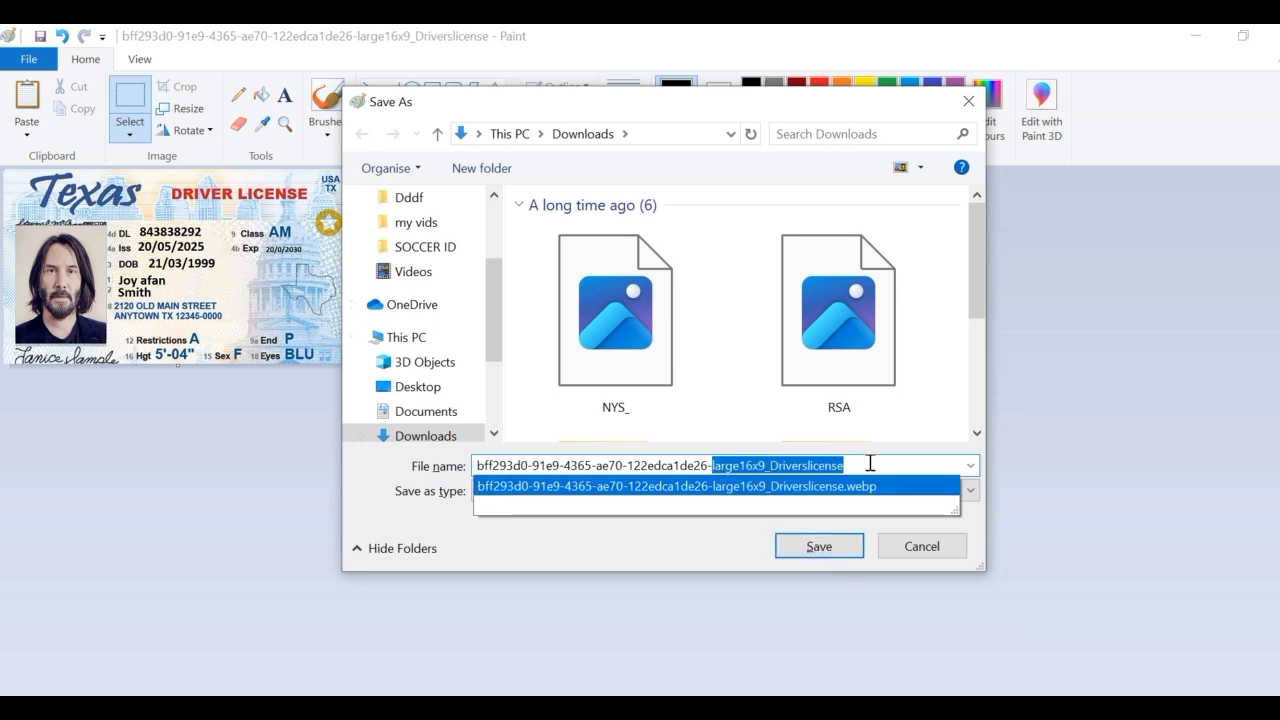
key("BackSpace")
key("BackSpace")
key("BackSpace")
key("BackSpace")
key("BackSpace")
key("BackSpace")
key("BackSpace")
key("BackSpace")
key("BackSpace")
key("BackSpace")
key("BackSpace")
key("BackSpace")
key("BackSpace")
key("BackSpace")
key("BackSpace")
key("BackSpace")
key("BackSpace")
key("BackSpace")
key("BackSpace")
key("BackSpace")
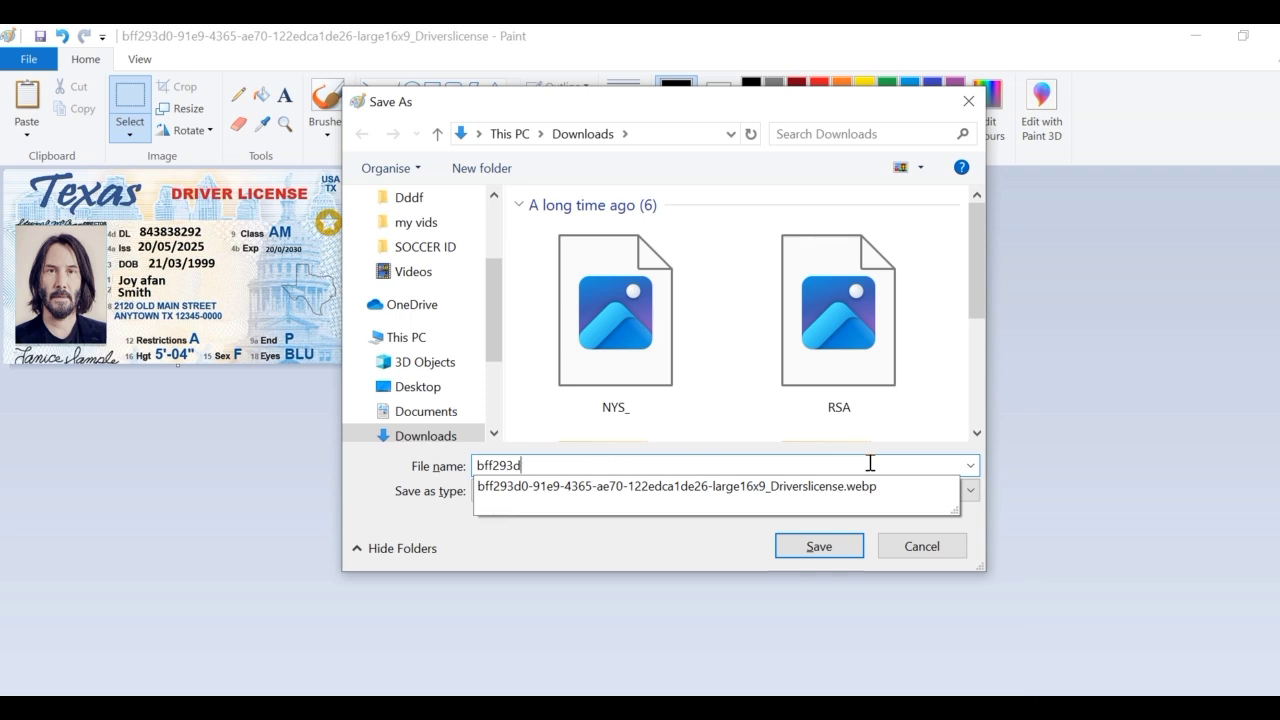
key("BackSpace")
key("BackSpace")
key("BackSpace")
key("BackSpace")
key("BackSpace")
key("BackSpace")
key("BackSpace")
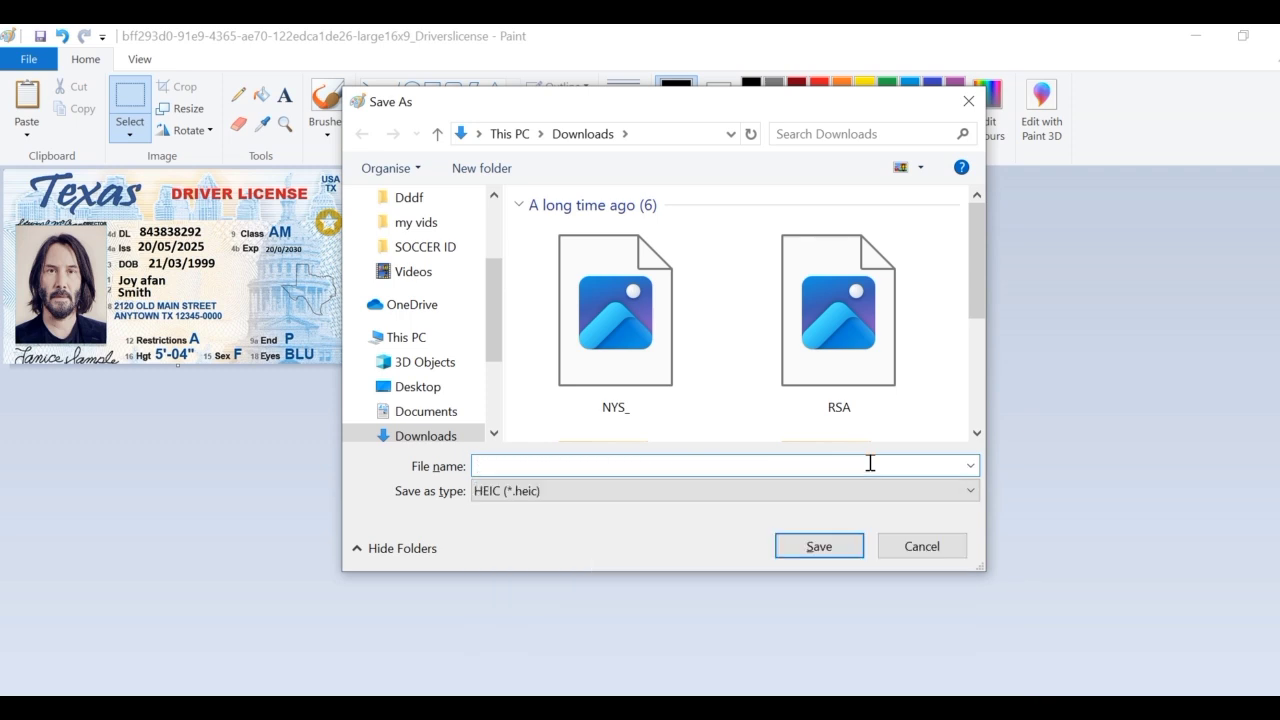
type("id 2")
left_click(819, 546)
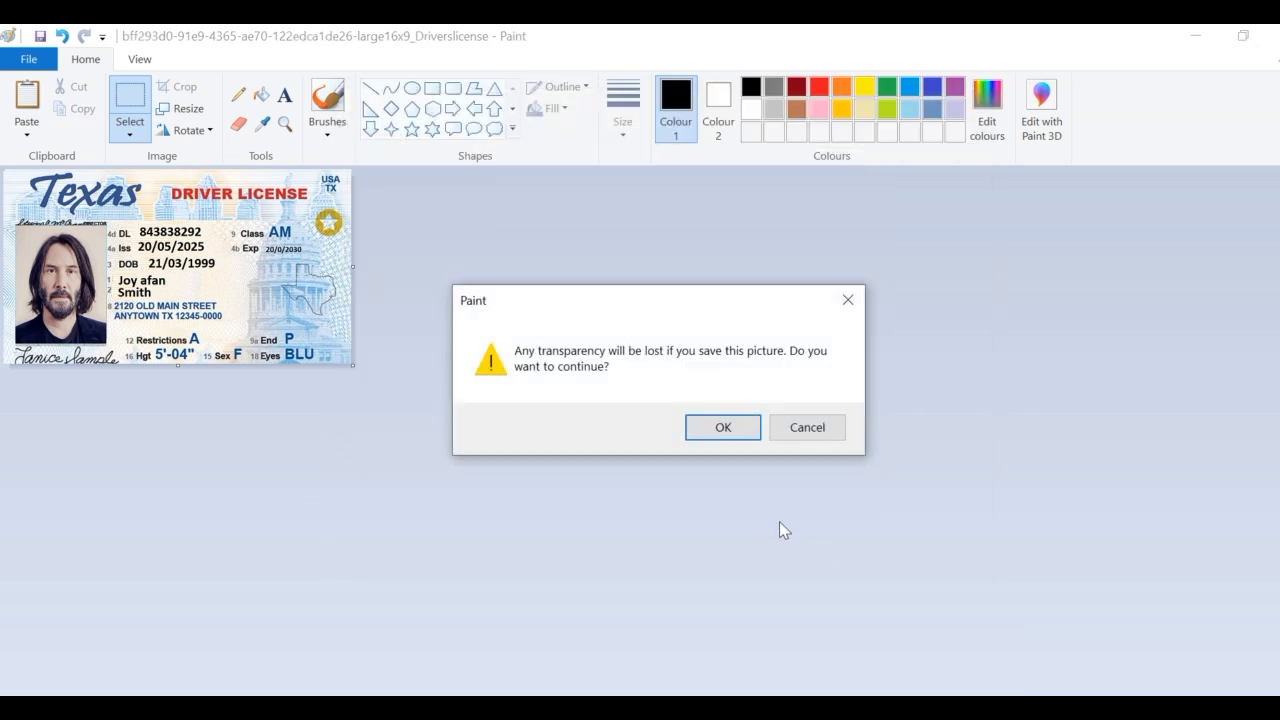
left_click(737, 425)
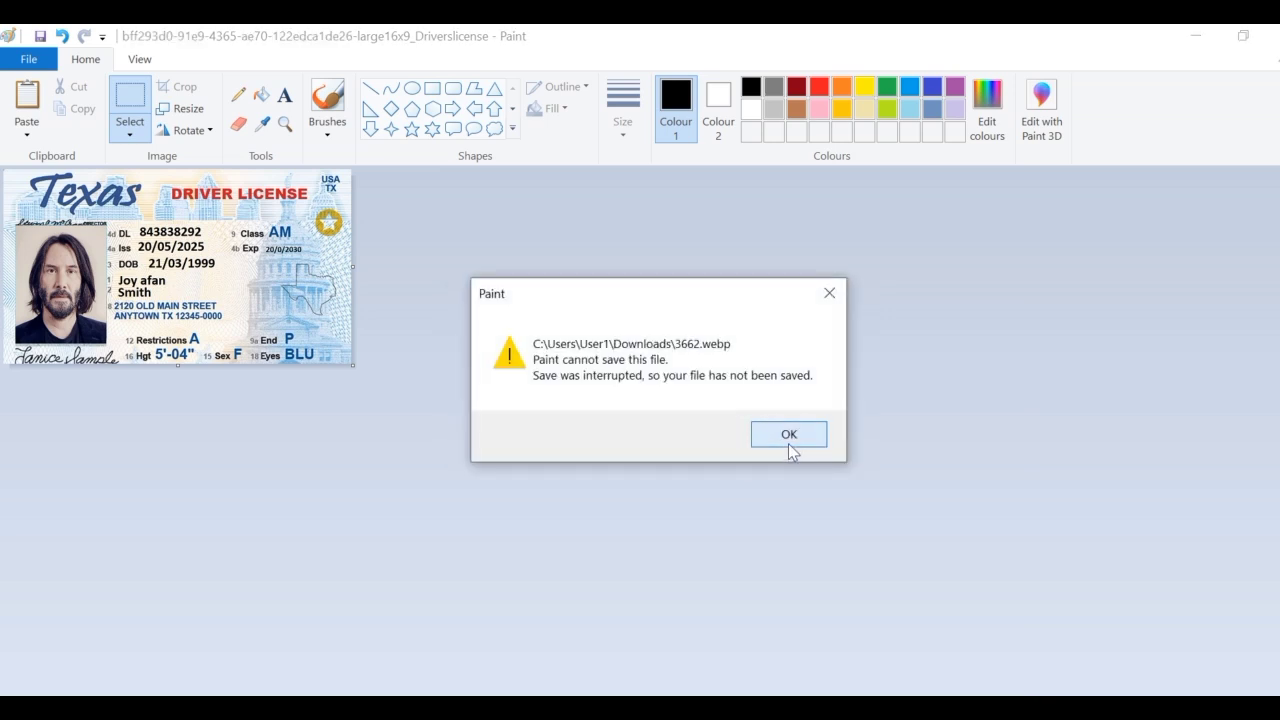
left_click(788, 443)
- Dismiss the error and capture the edited license with a new Snipping Tool snip
left_click(775, 436)
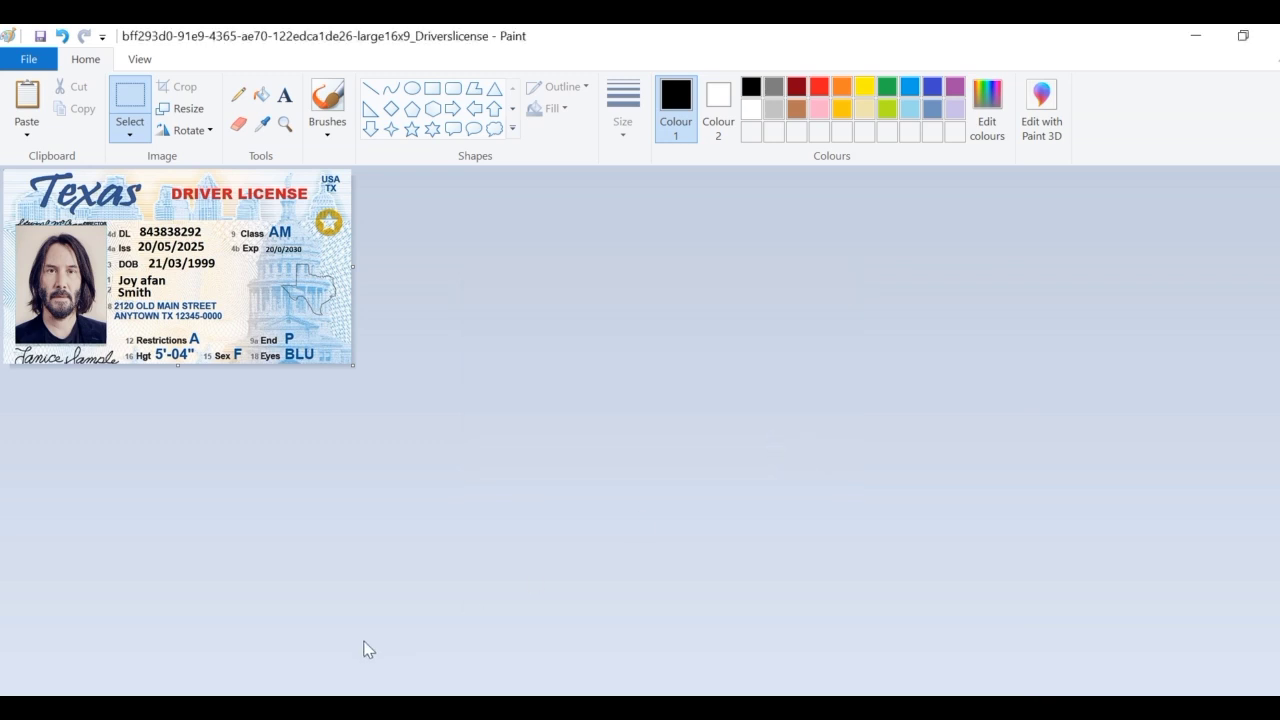
key("super")
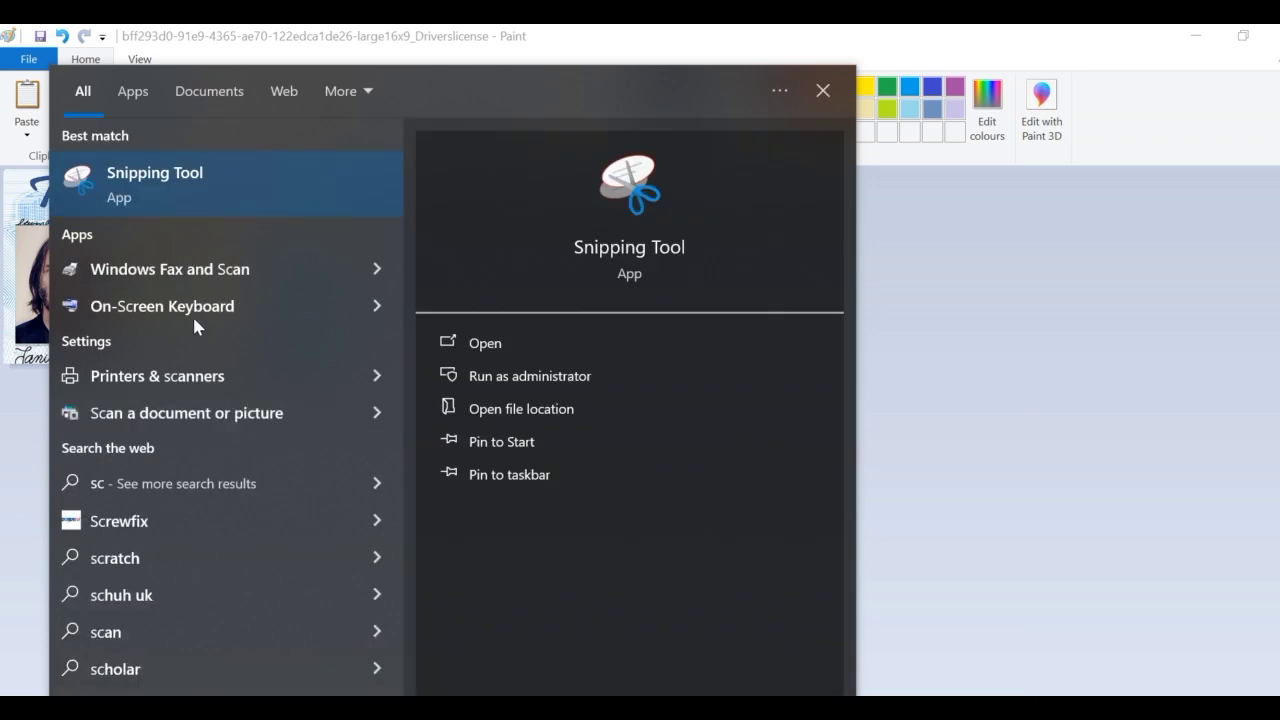
left_click(211, 178)
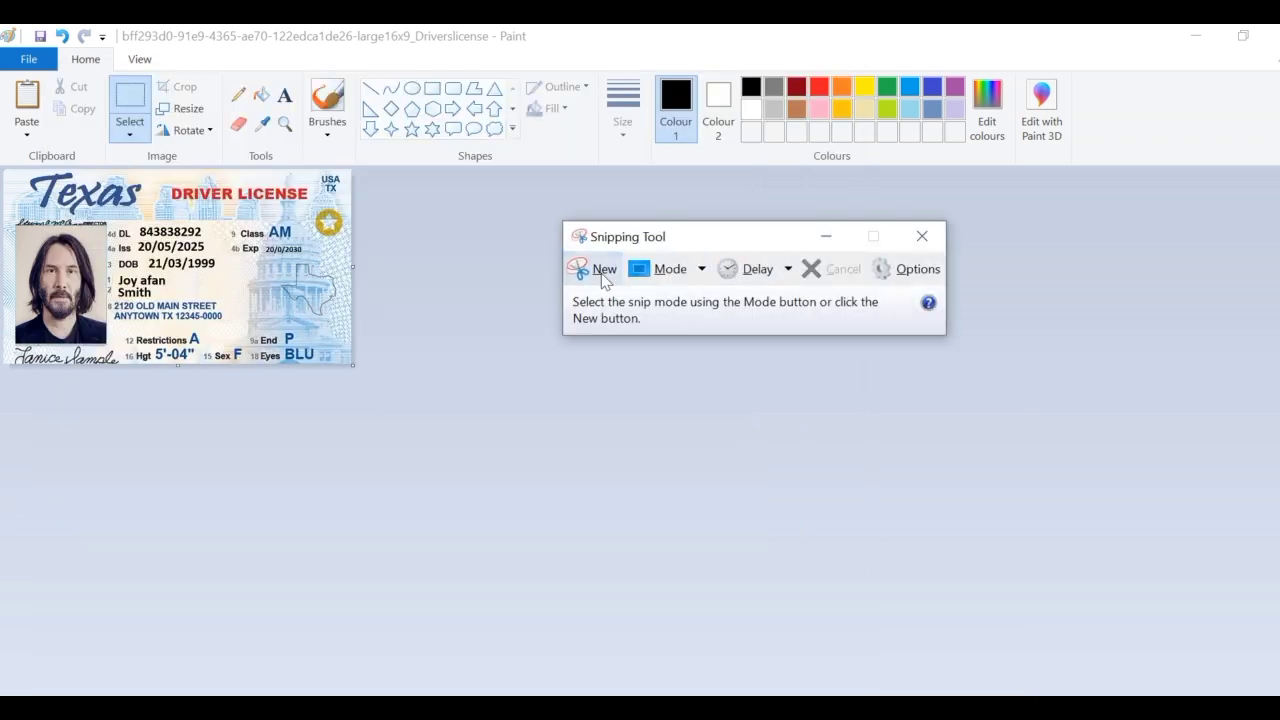
left_click(602, 276)
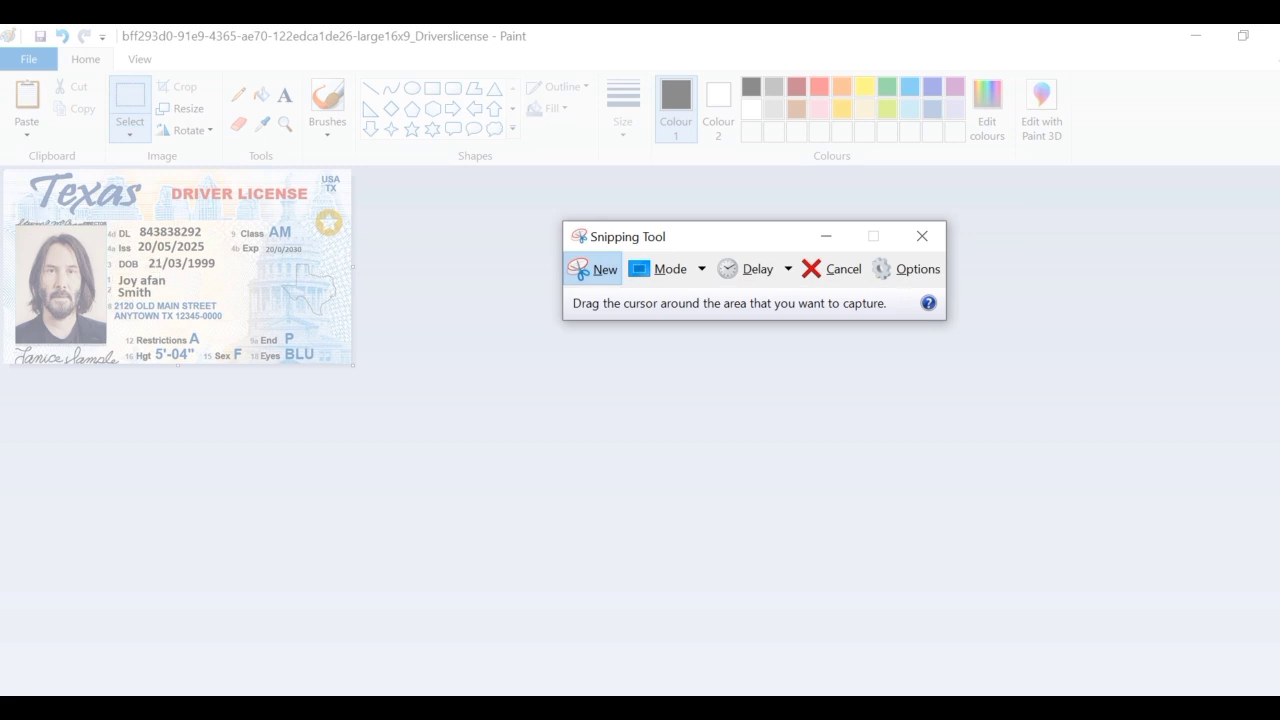
left_click_drag(1, 170, 351, 369)
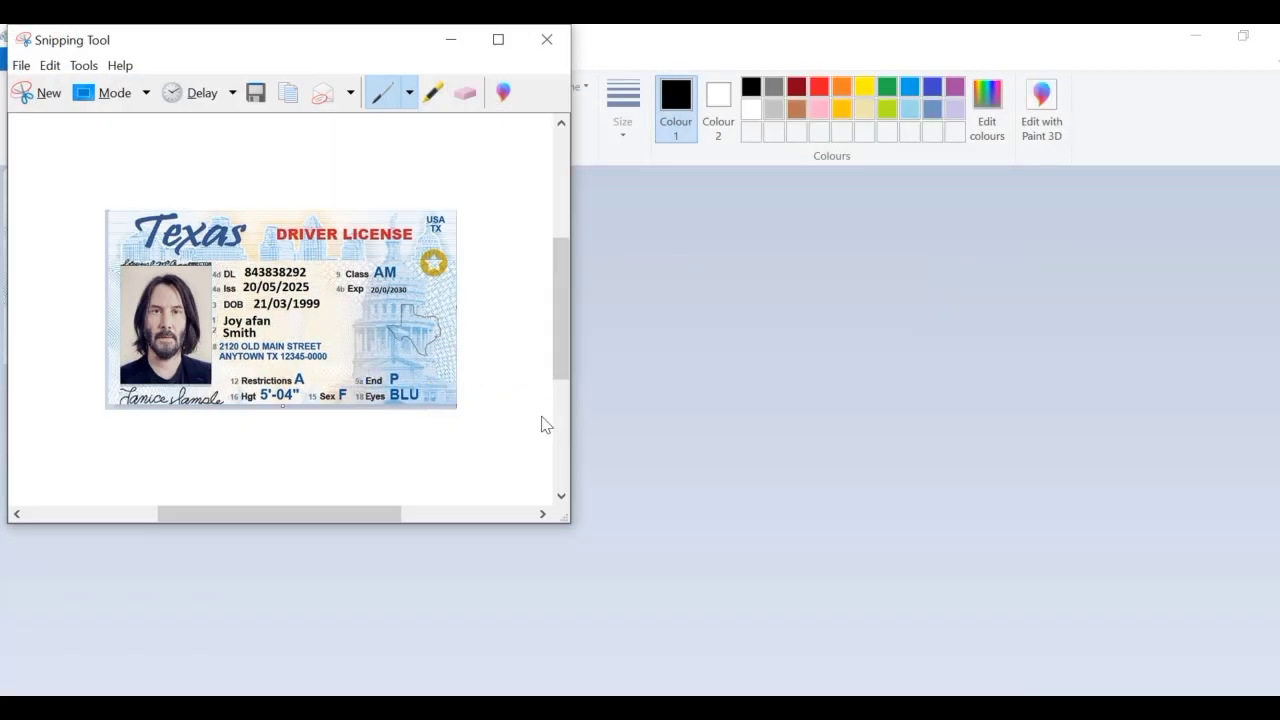
- Save the snip as a PNG named id3 in Pictures
key("ctrl+s")
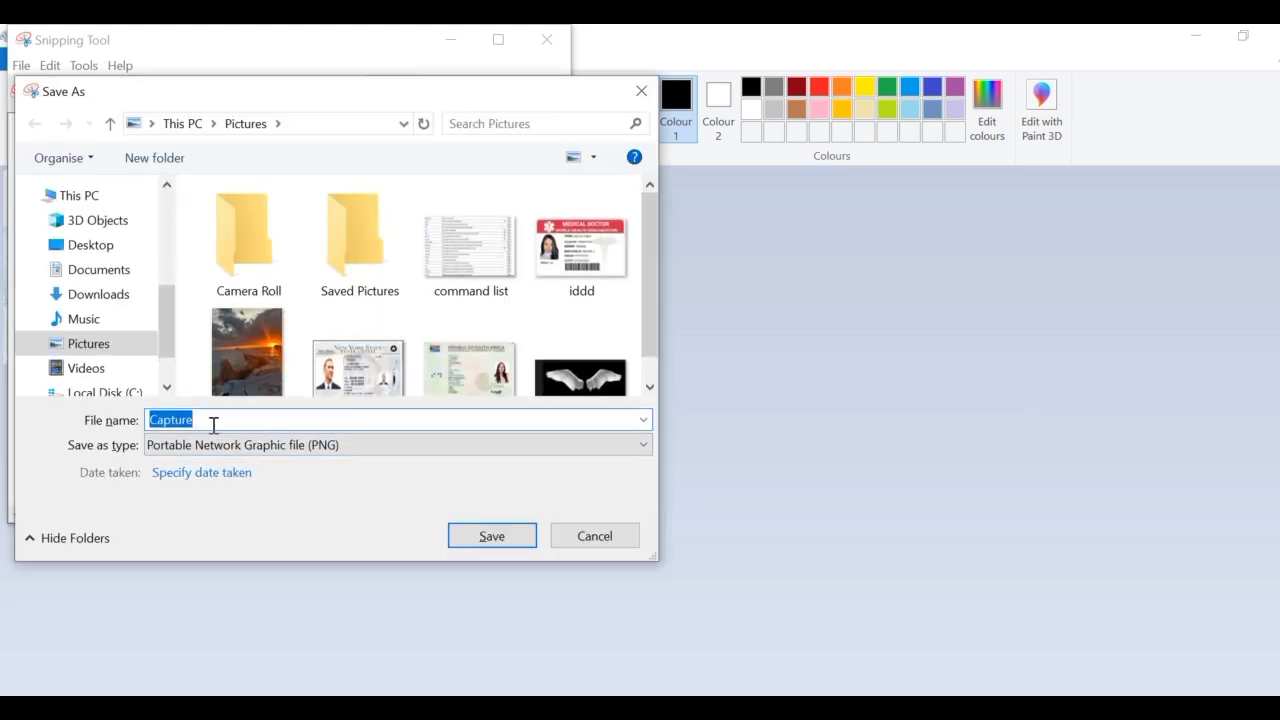
type("id3")
left_click(496, 536)
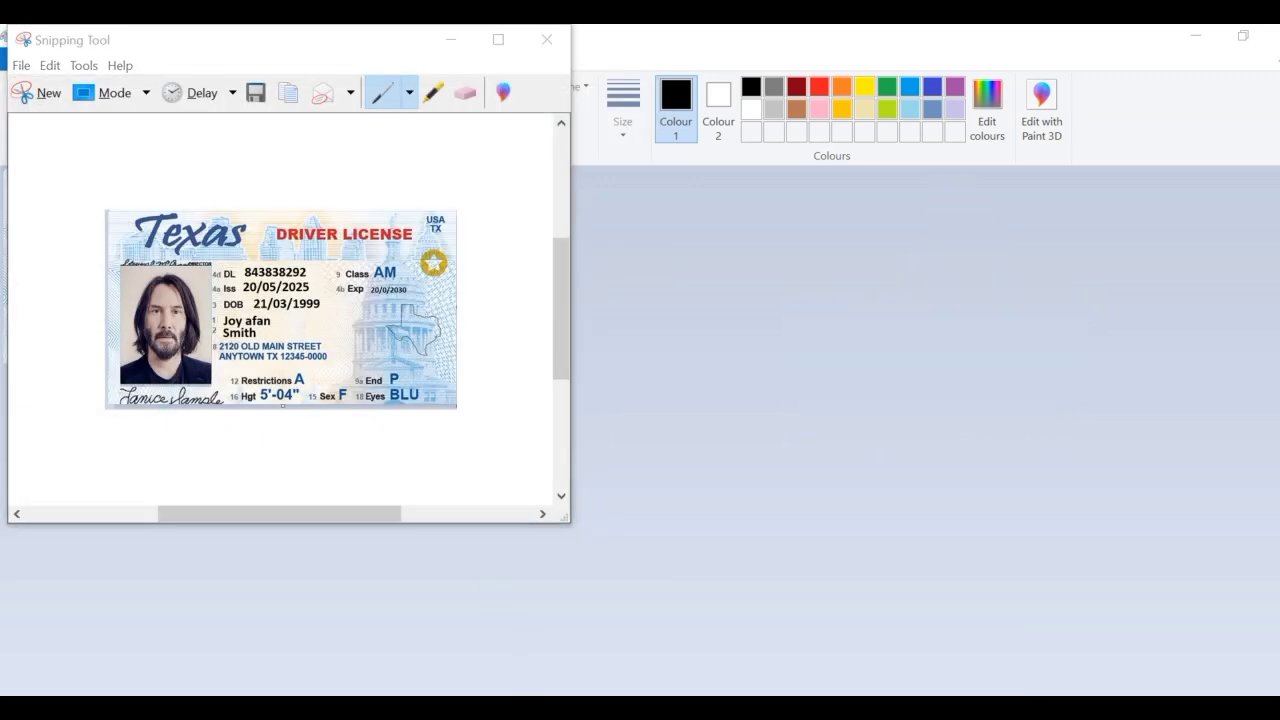
key("alt+Tab")
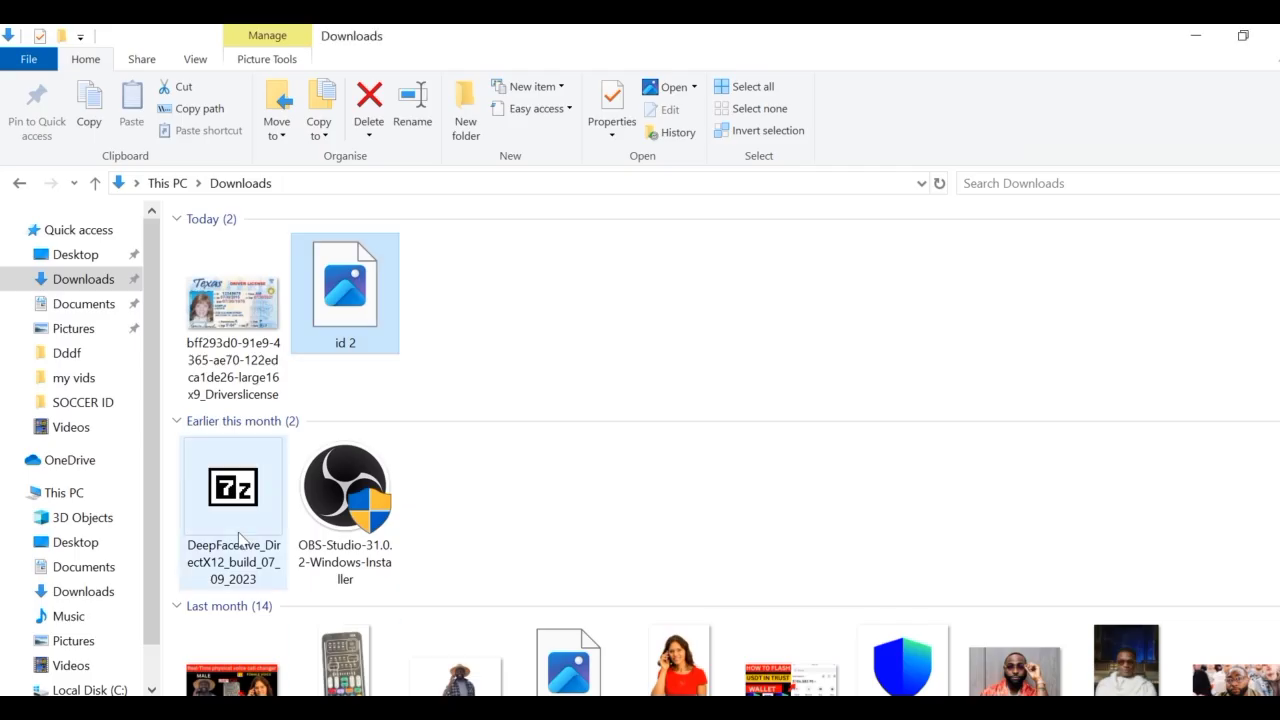
- Open id3 from the Pictures folder in Photos
left_click(52, 336)
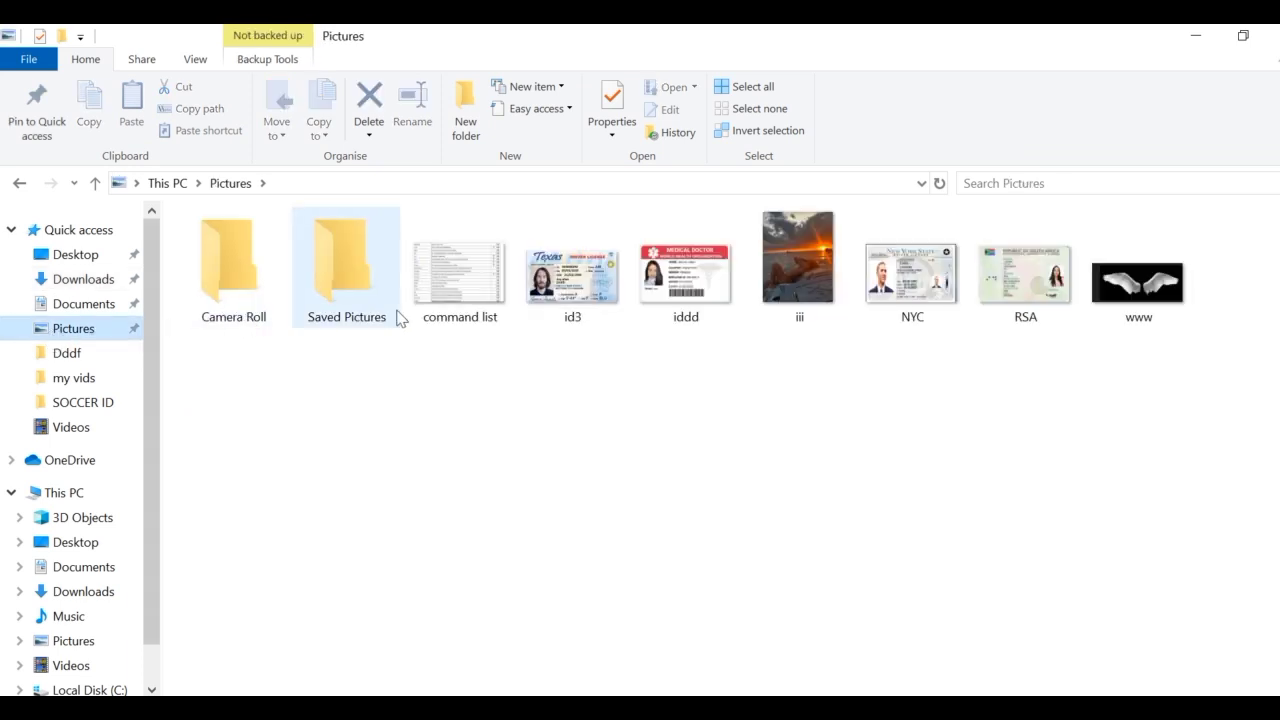
left_click(553, 324)
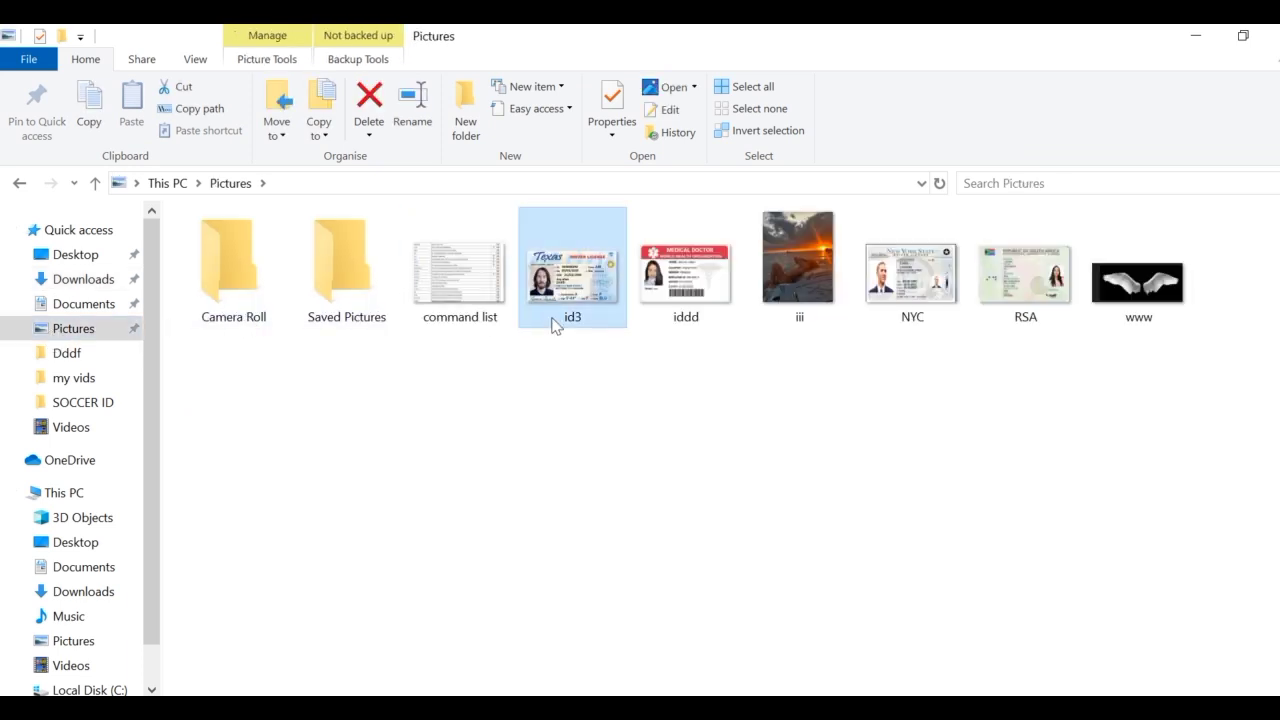
double_click(553, 324)
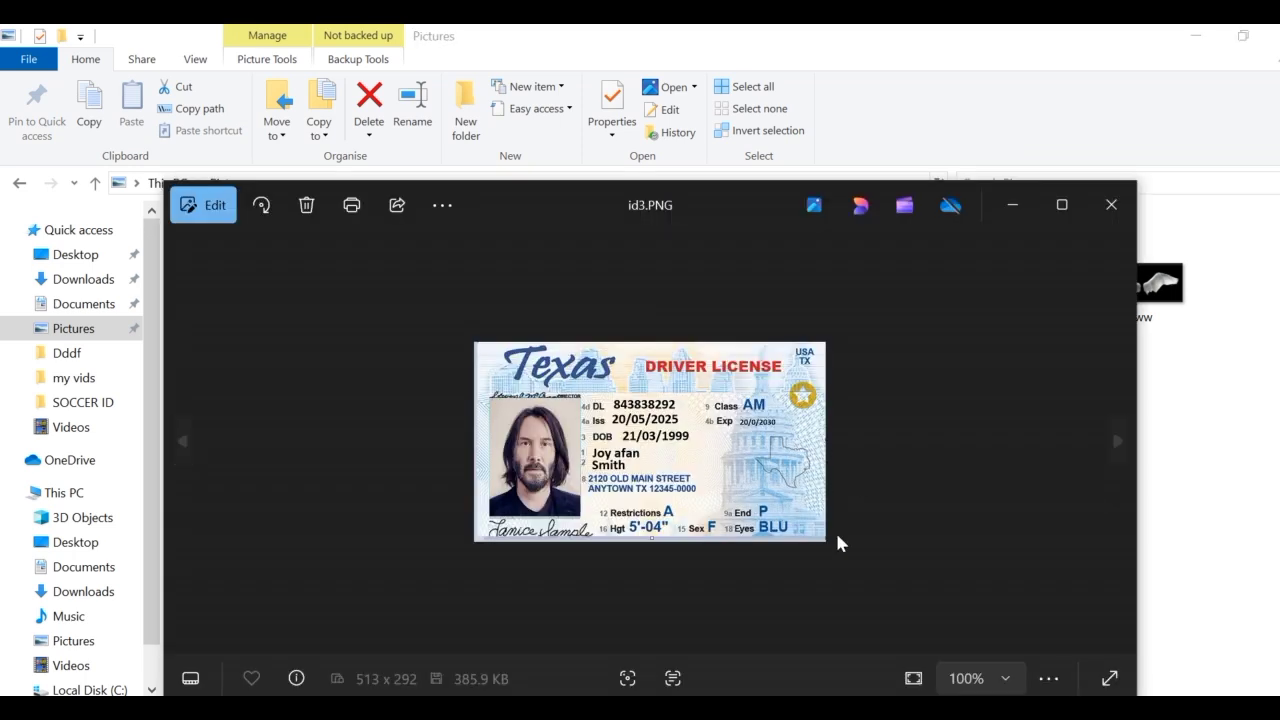
- Maximize Photos, zoom in on the id3 license capture, then close the viewer
left_click(1048, 202)
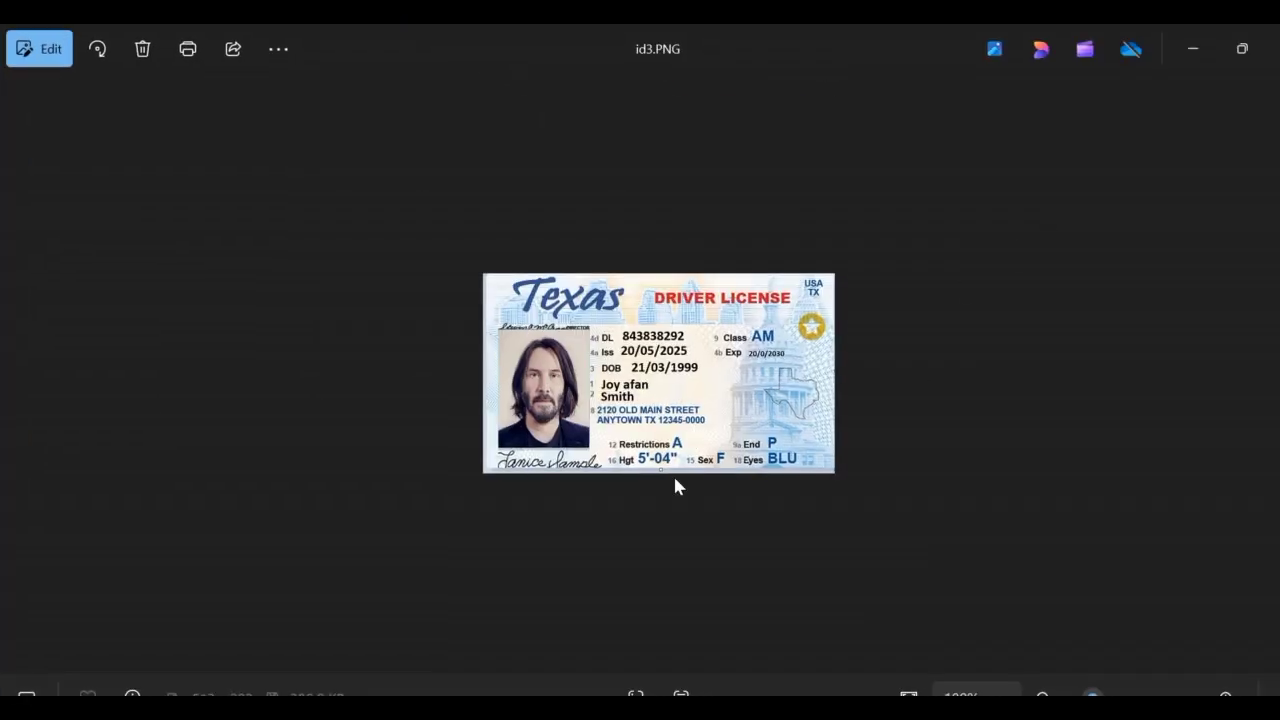
mouse_move(1092, 694)
left_mouse_down()
mouse_move(1152, 688)
mouse_move(1077, 690)
mouse_move(1143, 689)
mouse_move(1090, 692)
left_mouse_up()
key("alt+F4")
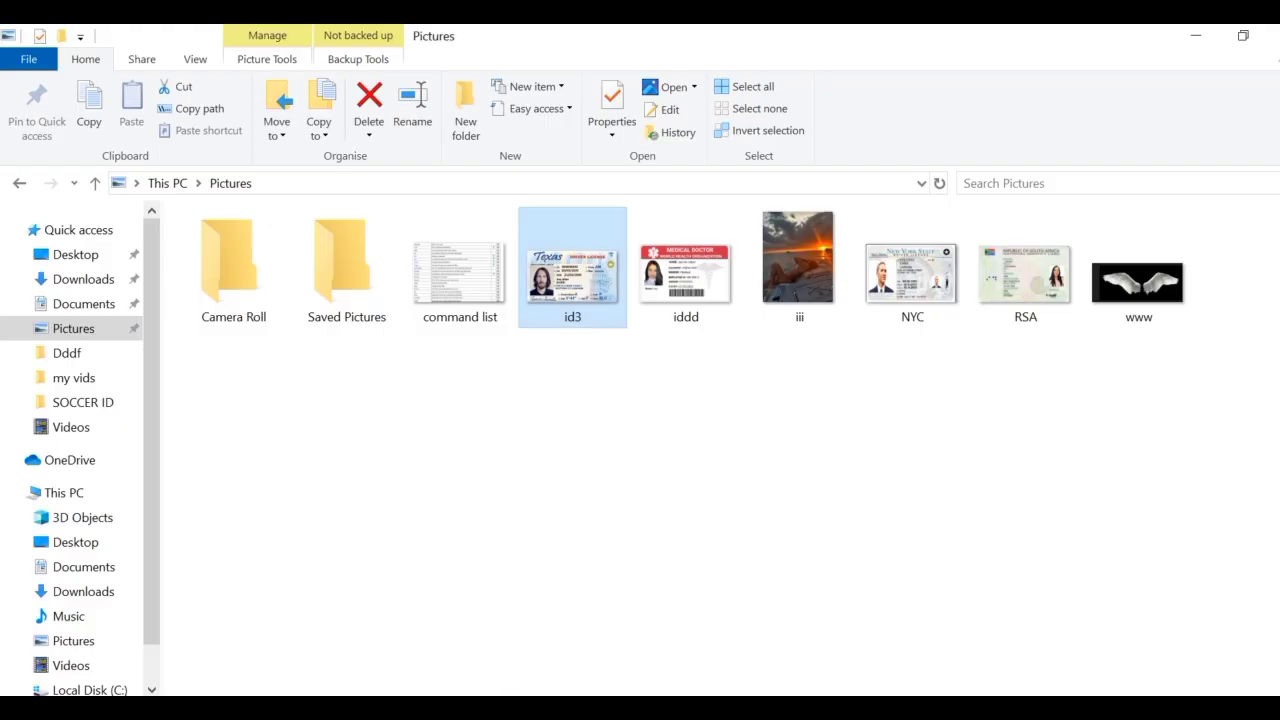
- Open the original Driverslicense.webp from Downloads in Photos
left_click(88, 280)
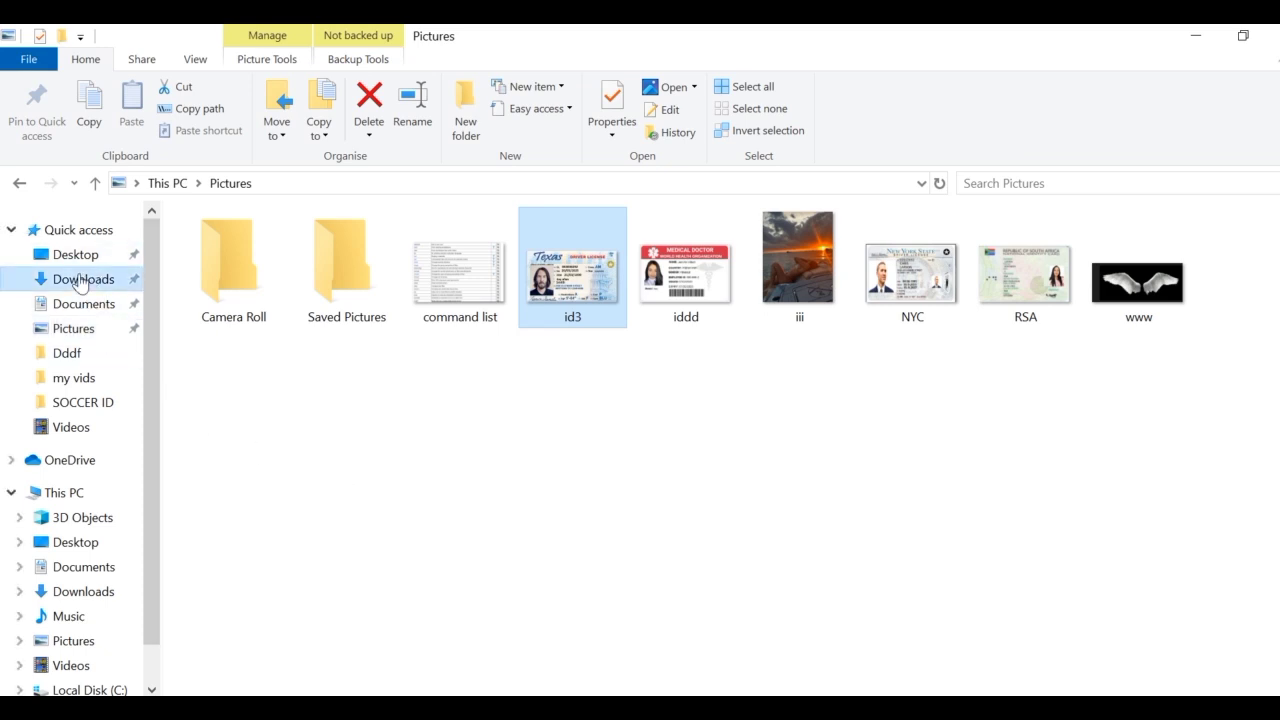
left_click(338, 322)
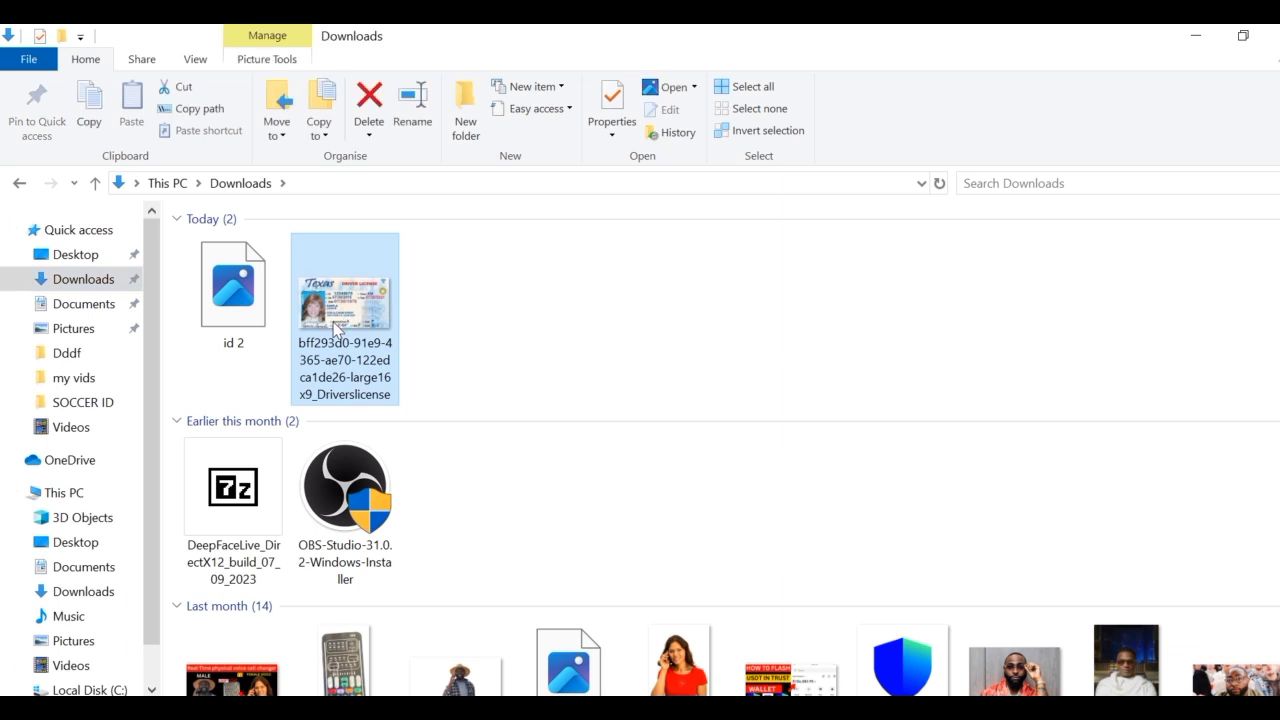
double_click(336, 330)
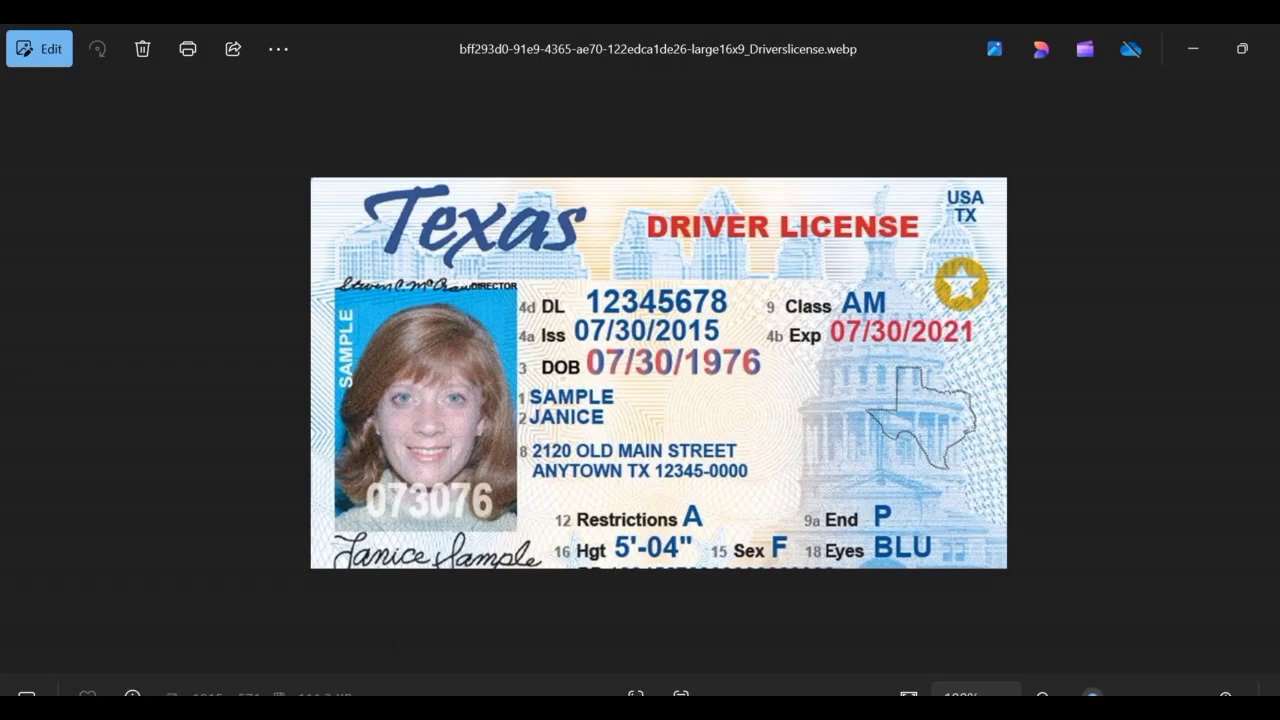
- Switch between id3.PNG and the original license, zooming in to compare them
mouse_move(797, 679)
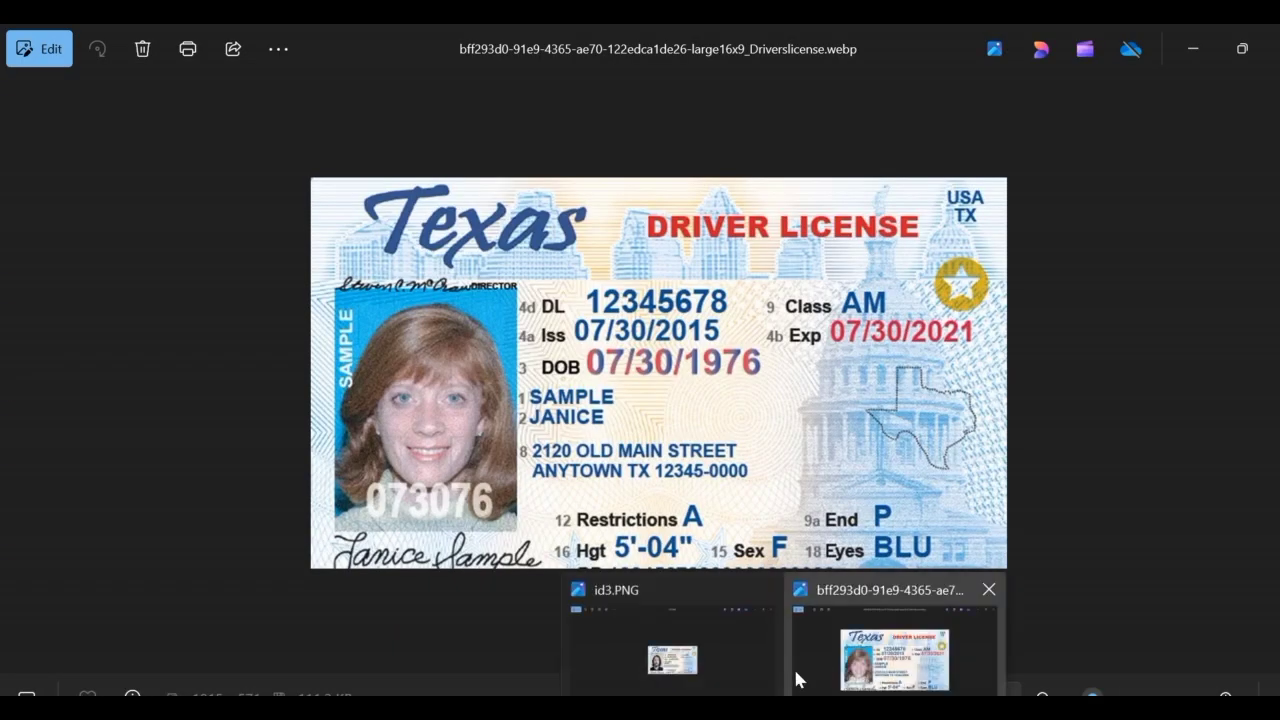
left_click(676, 658)
left_click_drag(1090, 693, 1116, 693)
mouse_move(797, 690)
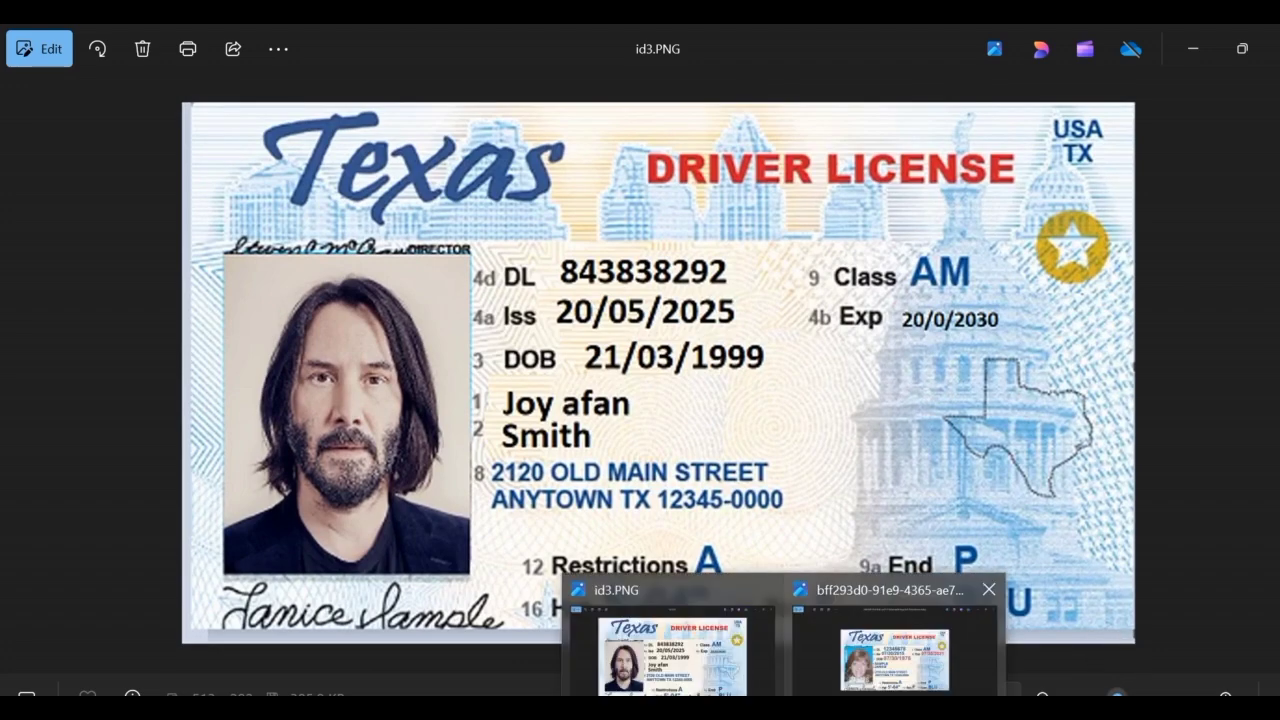
left_click(905, 650)
left_click(676, 655)
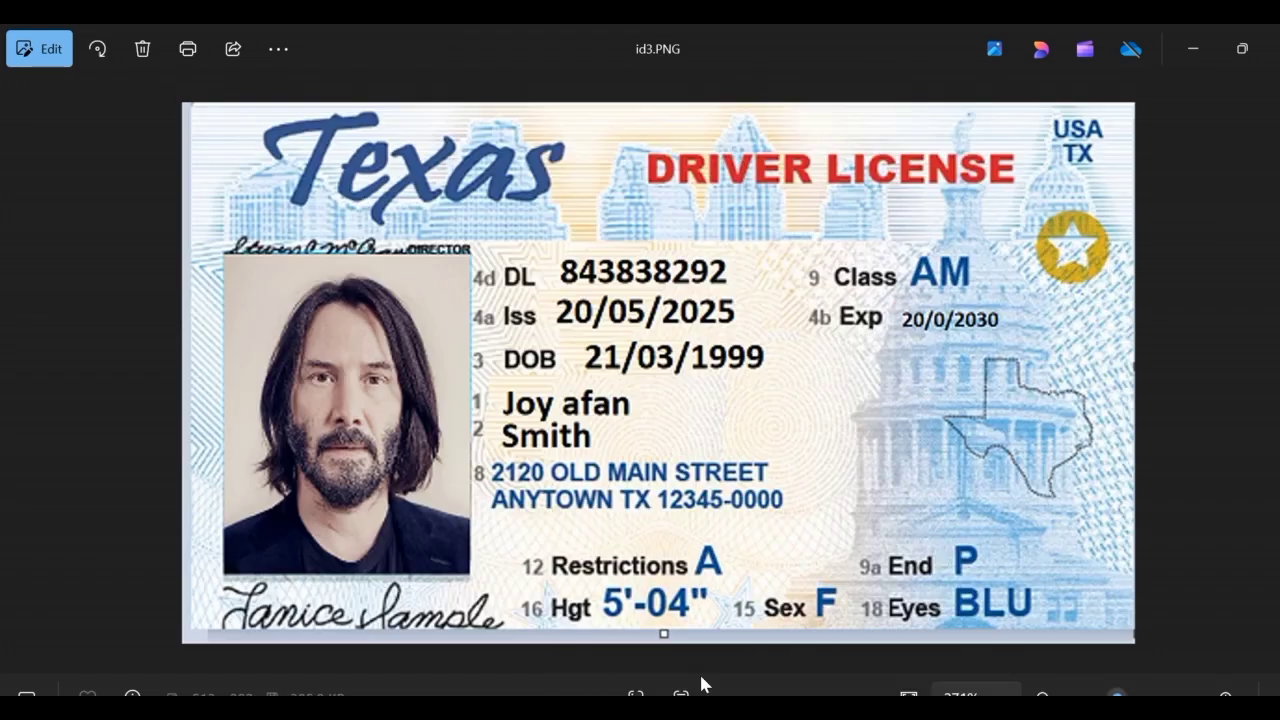